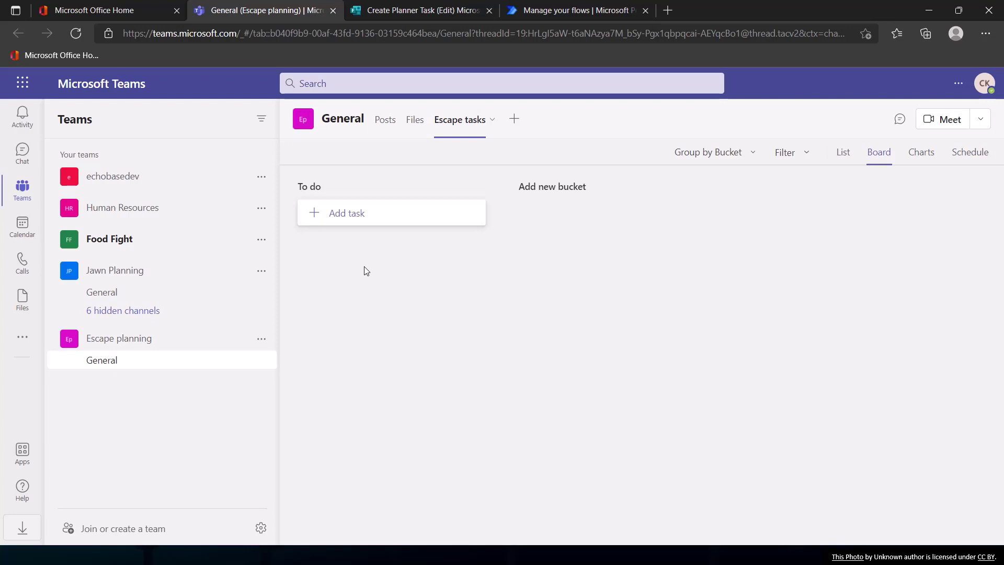
Add a To do task 'get guard schedule', due March 11 and assigned to a team member
{"action": "left_click", "coordinate": [354, 224]}
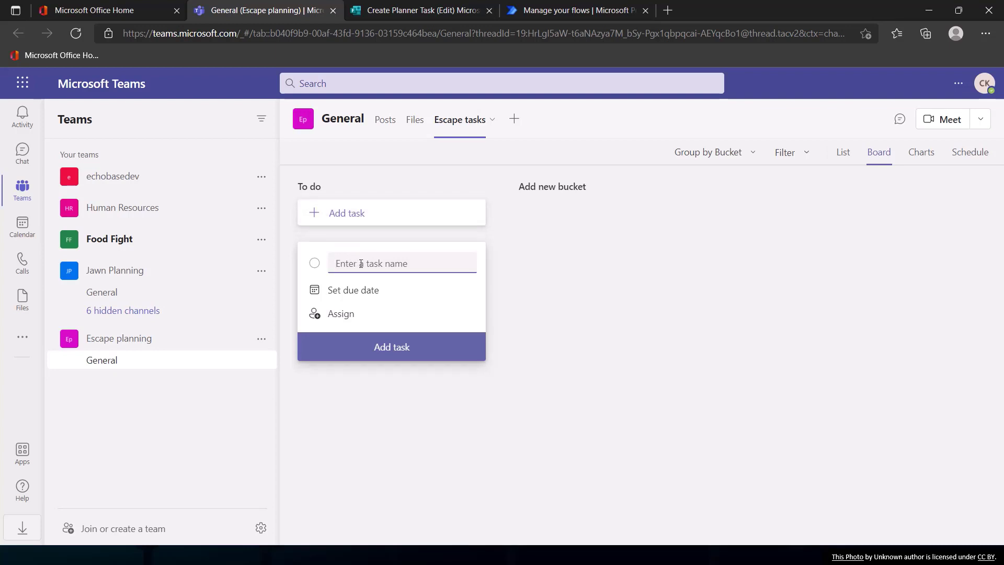
{"action": "type", "text": "get guard schedule"}
{"action": "left_click", "coordinate": [360, 289]}
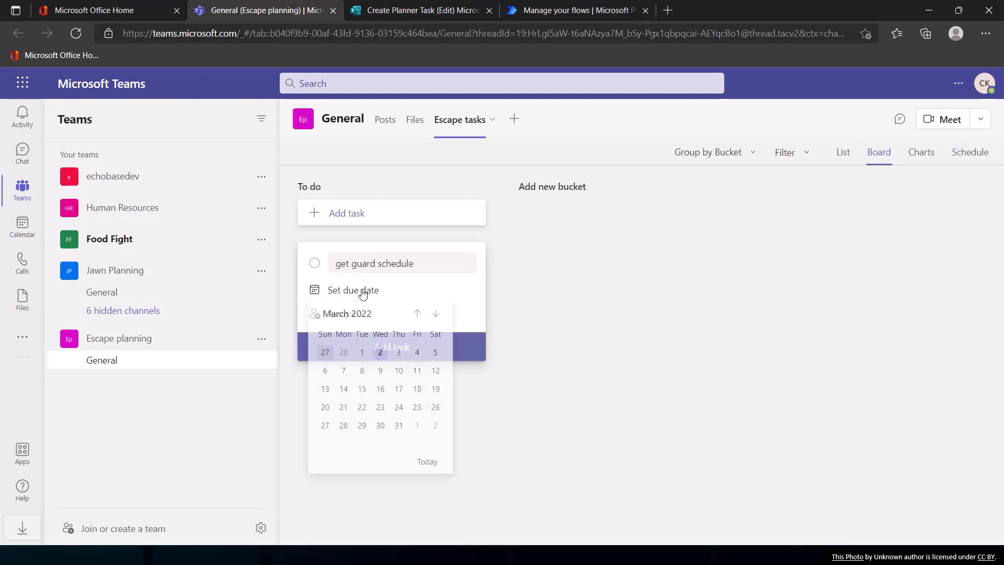
{"action": "left_click", "coordinate": [417, 377]}
{"action": "left_click", "coordinate": [340, 314]}
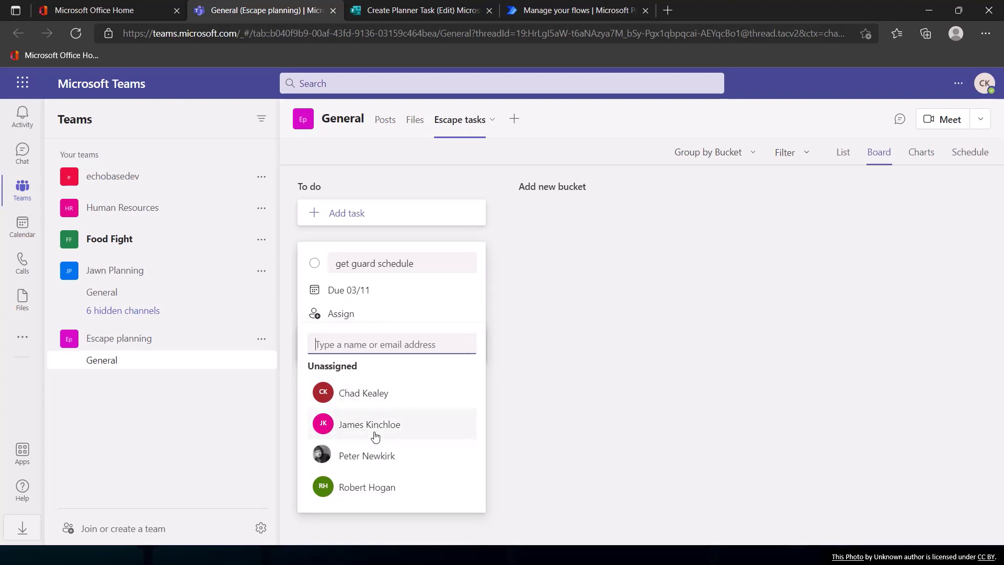
{"action": "left_click", "coordinate": [374, 433]}
{"action": "left_click", "coordinate": [394, 356]}
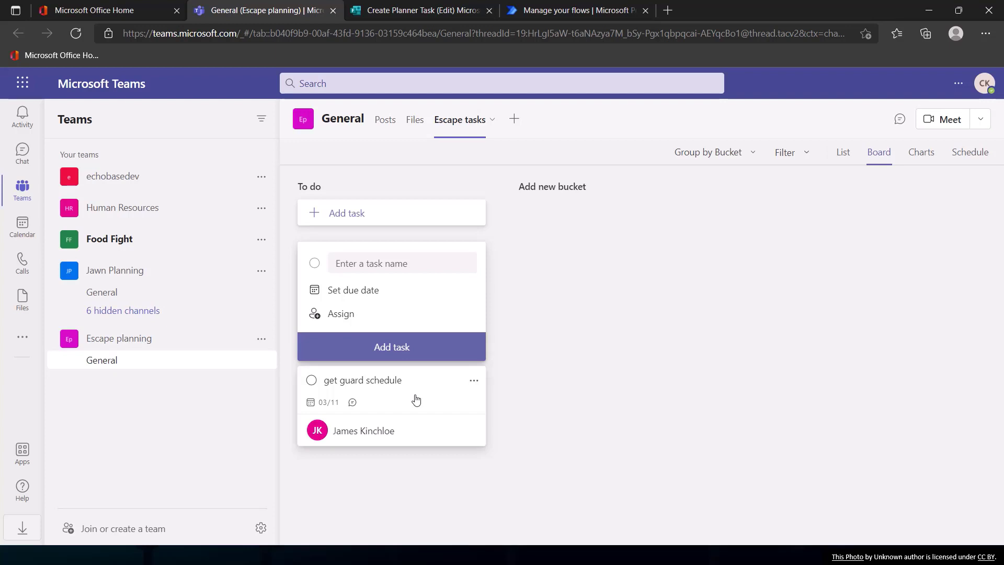
Review the Create Planner Task form's questions from Task name to Importance or priority, then return to the top
{"action": "left_click", "coordinate": [421, 12]}
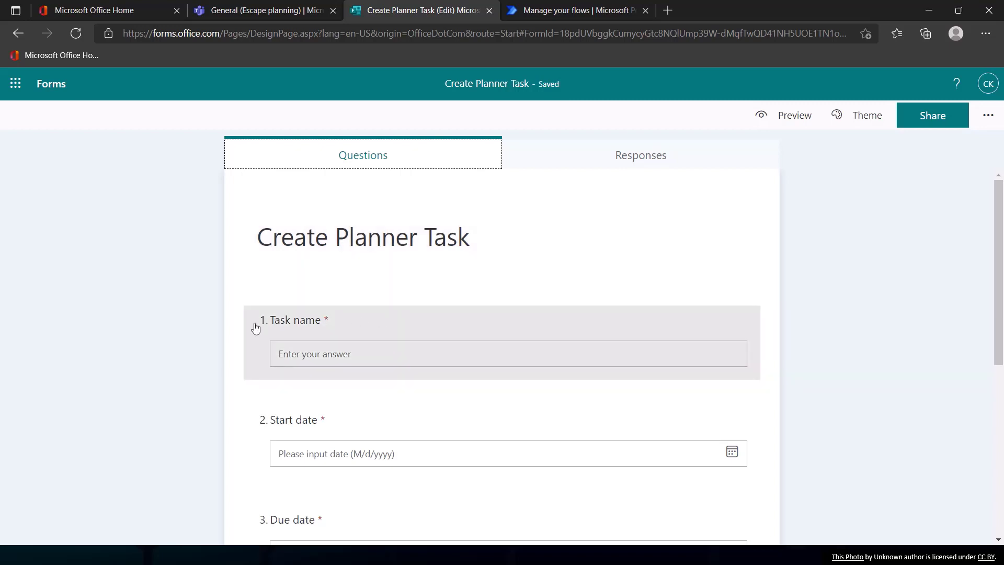
{"action": "scroll", "coordinate": [365, 319], "scroll_direction": "down", "scroll_amount": 3}
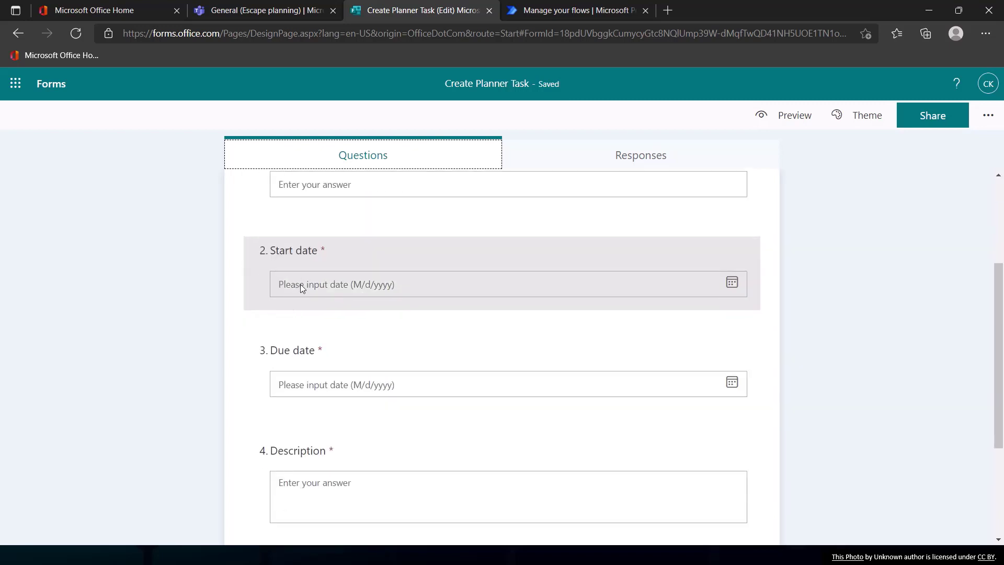
{"action": "scroll", "coordinate": [363, 366], "scroll_direction": "down", "scroll_amount": 2}
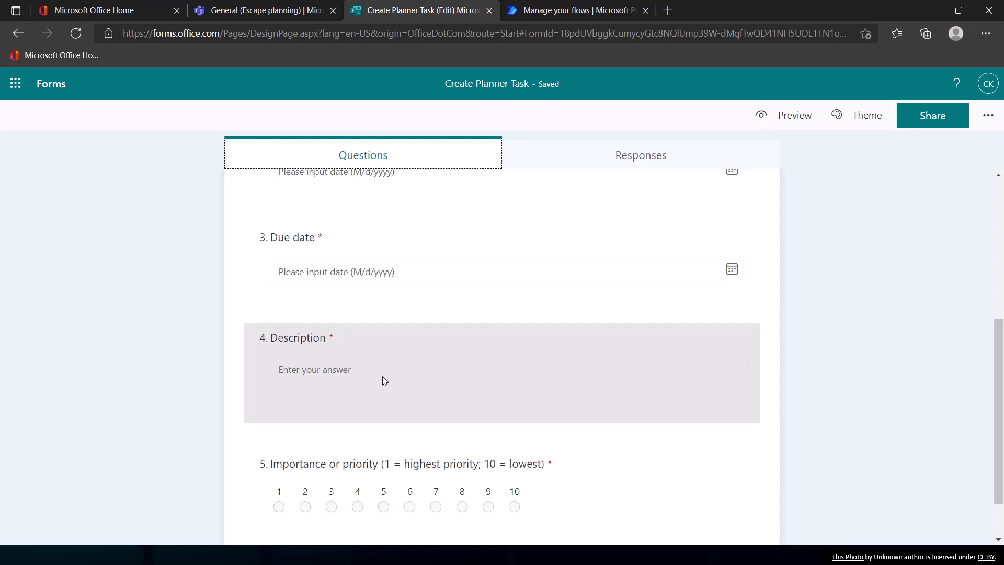
{"action": "scroll", "coordinate": [372, 387], "scroll_direction": "down", "scroll_amount": 1}
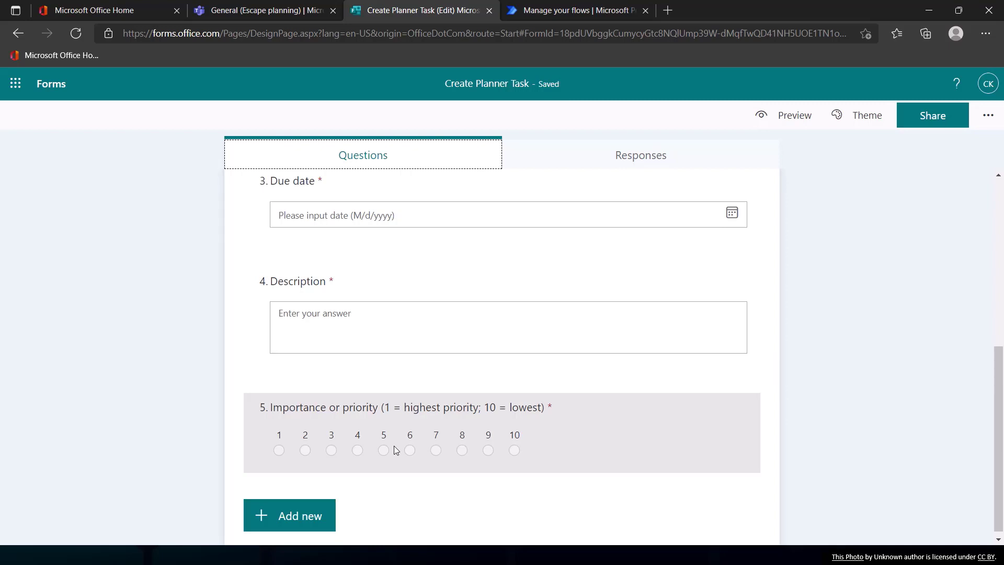
{"action": "scroll", "coordinate": [365, 402], "scroll_direction": "up", "scroll_amount": 1}
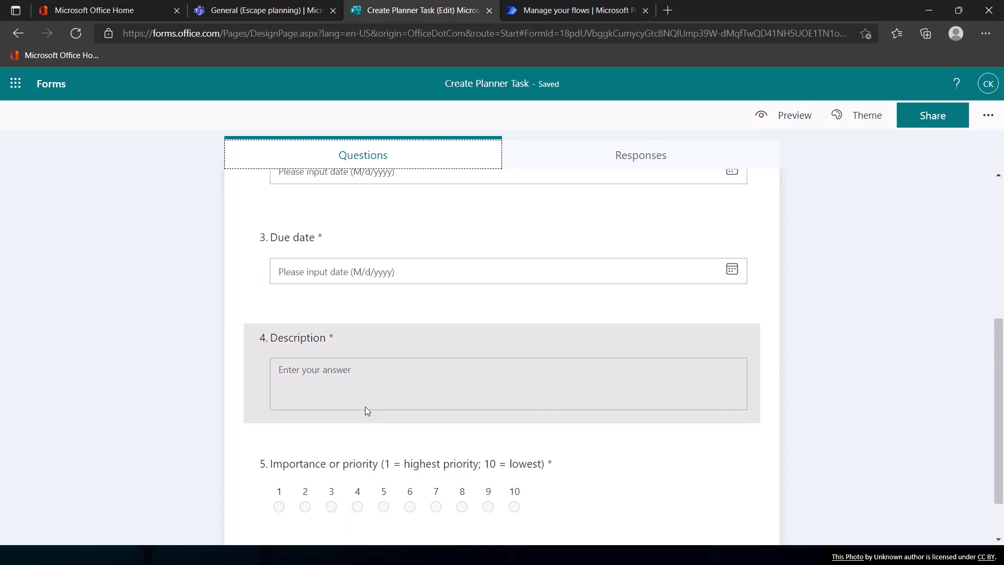
{"action": "scroll", "coordinate": [381, 362], "scroll_direction": "up", "scroll_amount": 4}
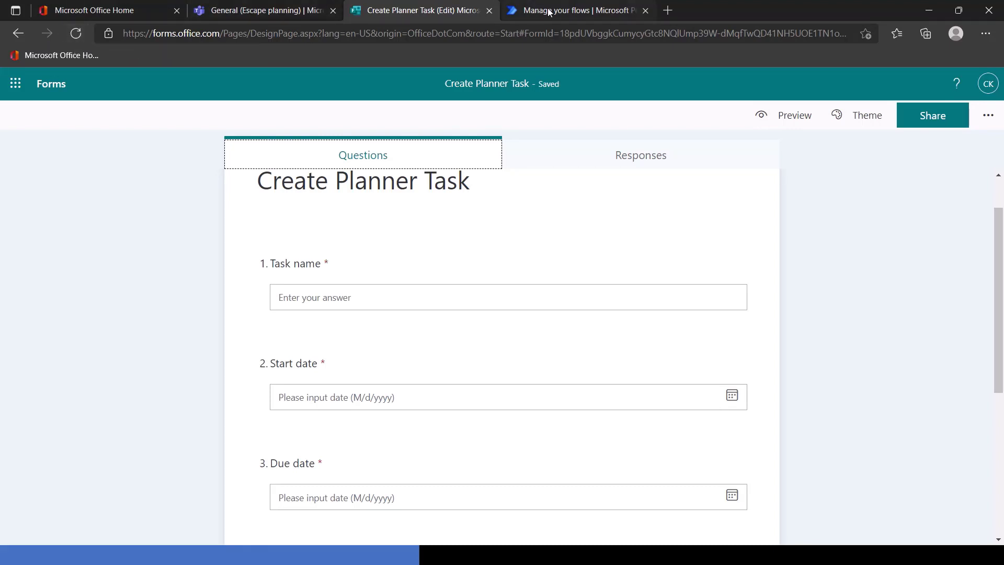
Create an automated cloud flow 'Basic planner task creation' using the Forms new-response trigger
{"action": "left_click", "coordinate": [572, 12]}
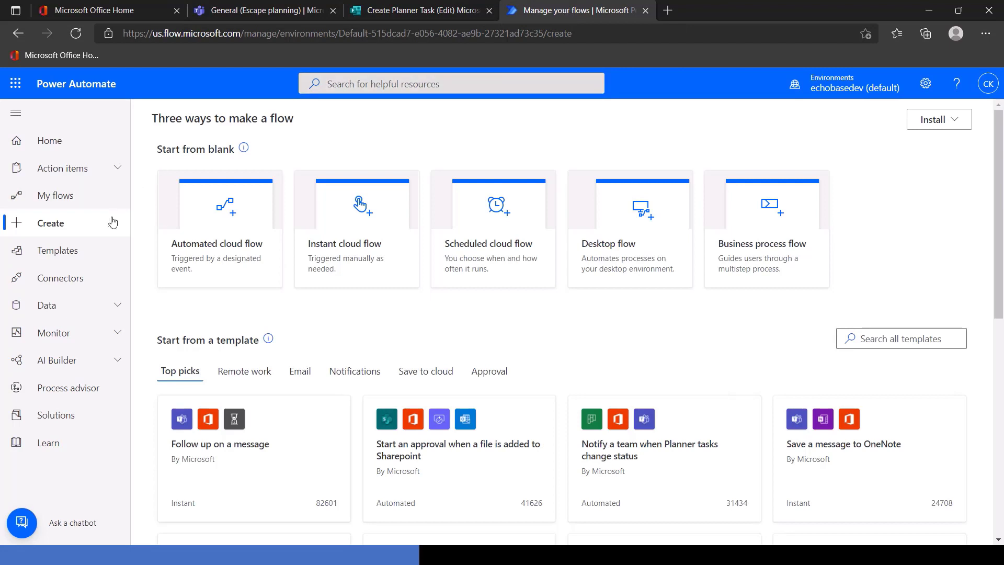
{"action": "left_click", "coordinate": [210, 252]}
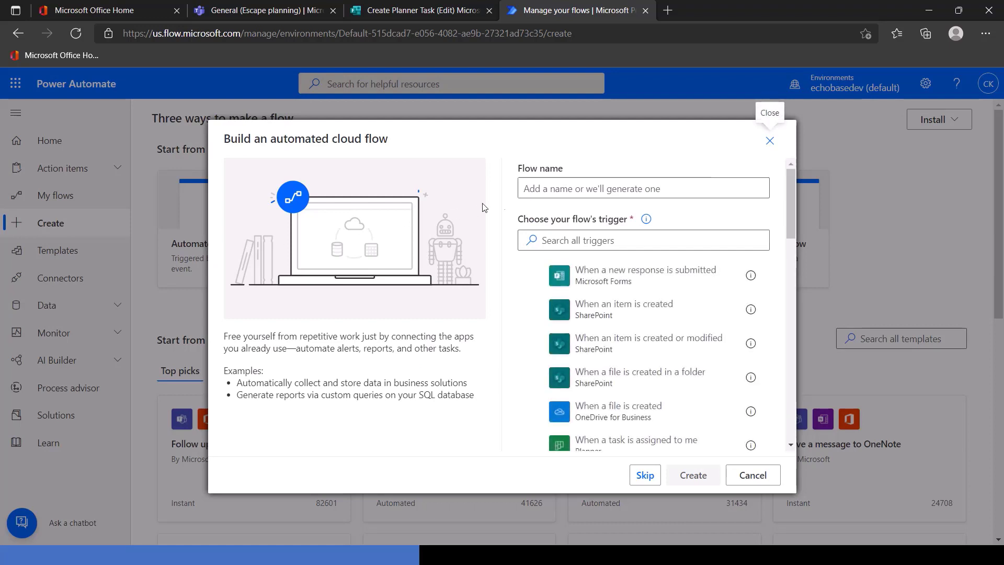
{"action": "left_click", "coordinate": [533, 276]}
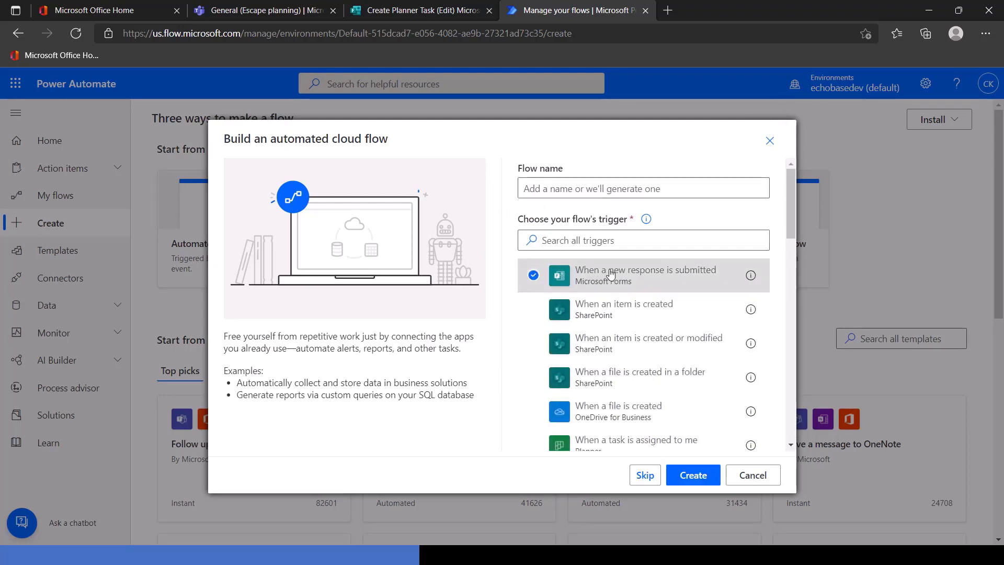
{"action": "left_click", "coordinate": [579, 193]}
{"action": "type", "text": "Plan"}
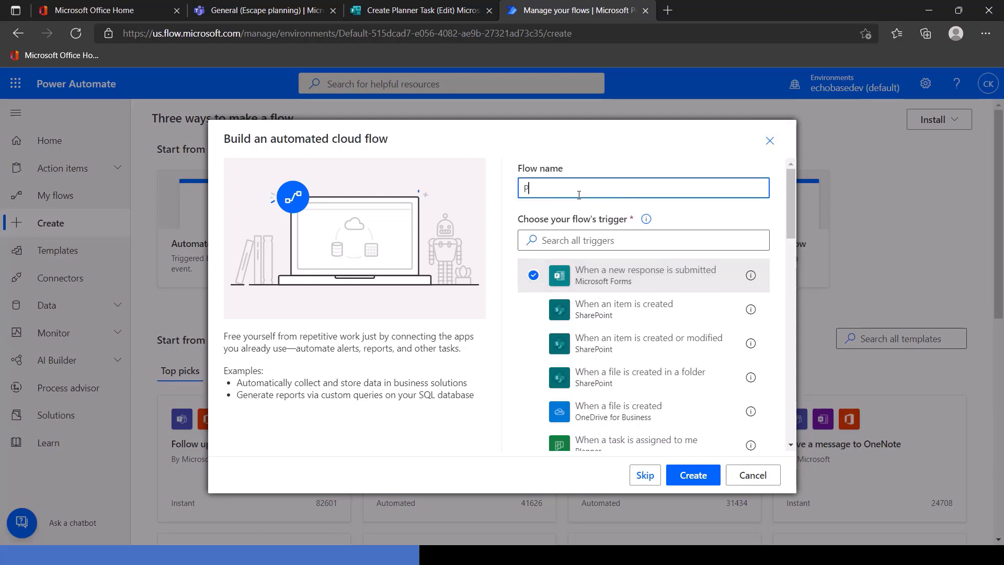
{"action": "key", "text": "BackSpace"}
{"action": "key", "text": "BackSpace"}
{"action": "key", "text": "BackSpace"}
{"action": "key", "text": "BackSpace"}
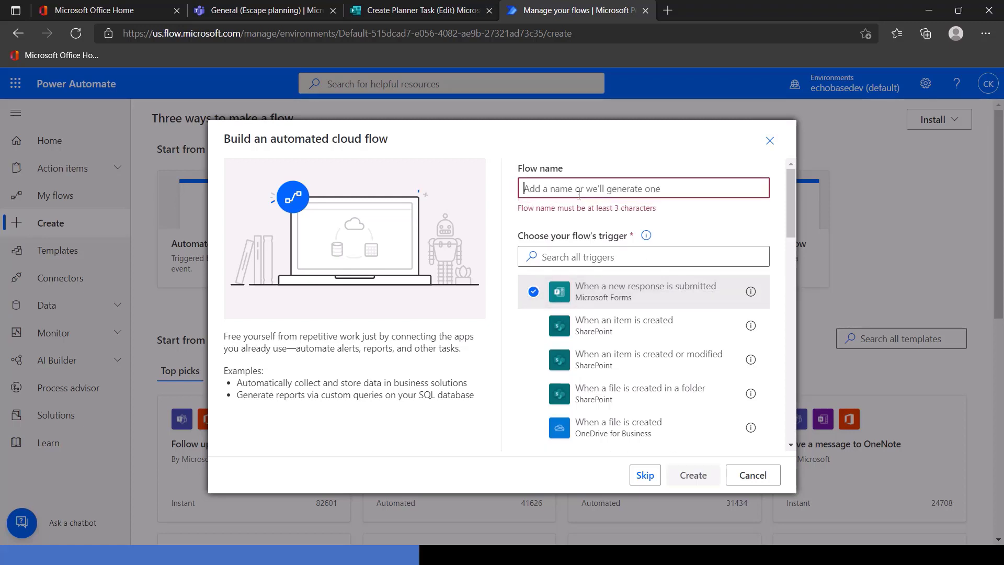
{"action": "type", "text": "Basic p"}
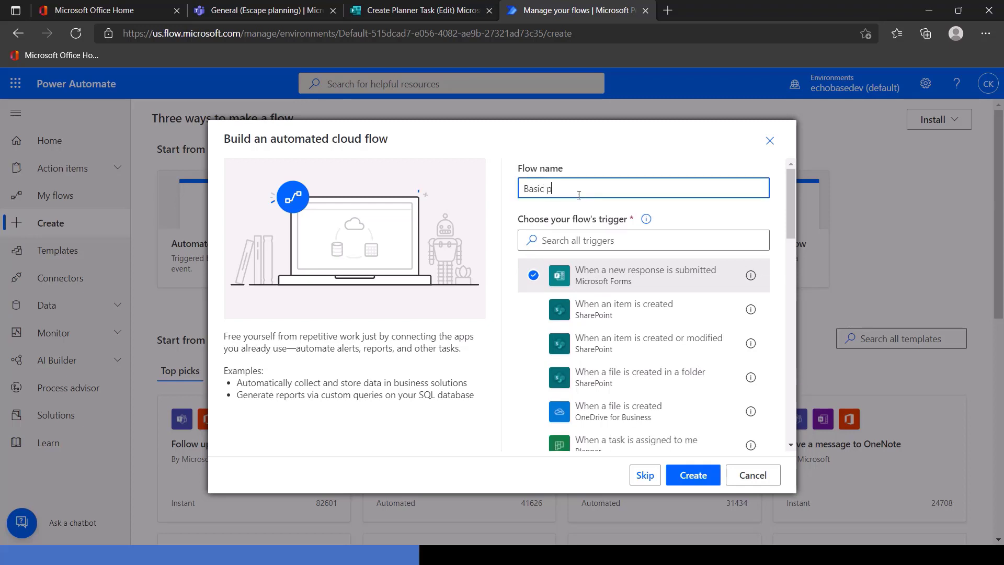
{"action": "type", "text": "lanner task createion"}
{"action": "key", "text": "BackSpace"}
{"action": "key", "text": "BackSpace"}
{"action": "key", "text": "BackSpace"}
{"action": "type", "text": "ion"}
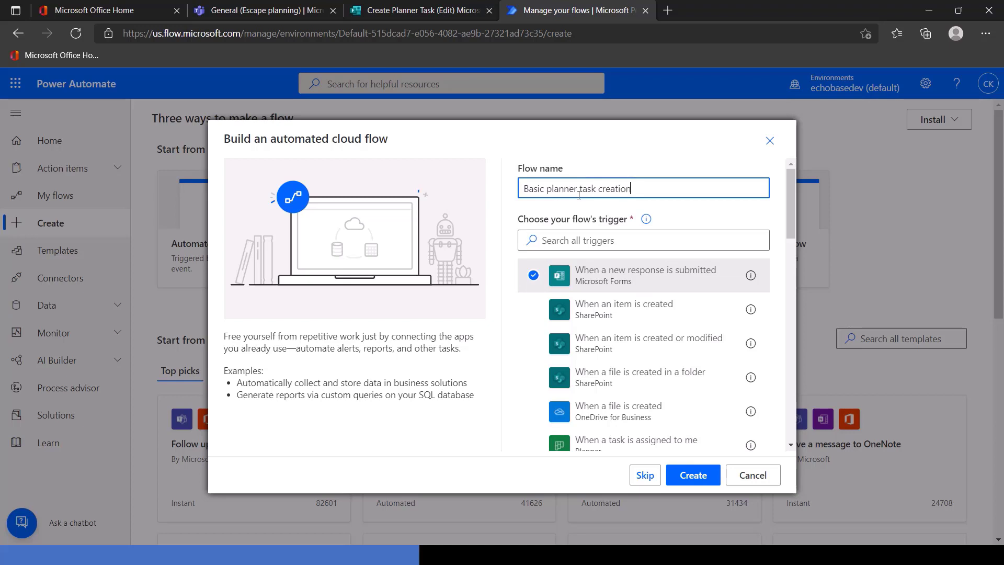
{"action": "left_click", "coordinate": [698, 477]}
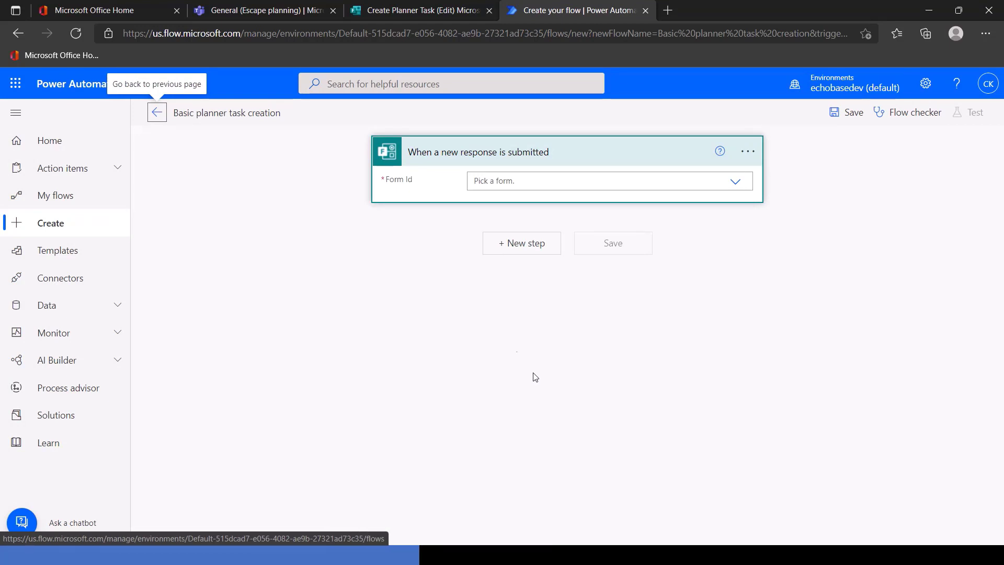
Point the trigger at the Create Planner Task form and add a Get response details action
{"action": "left_click", "coordinate": [638, 182]}
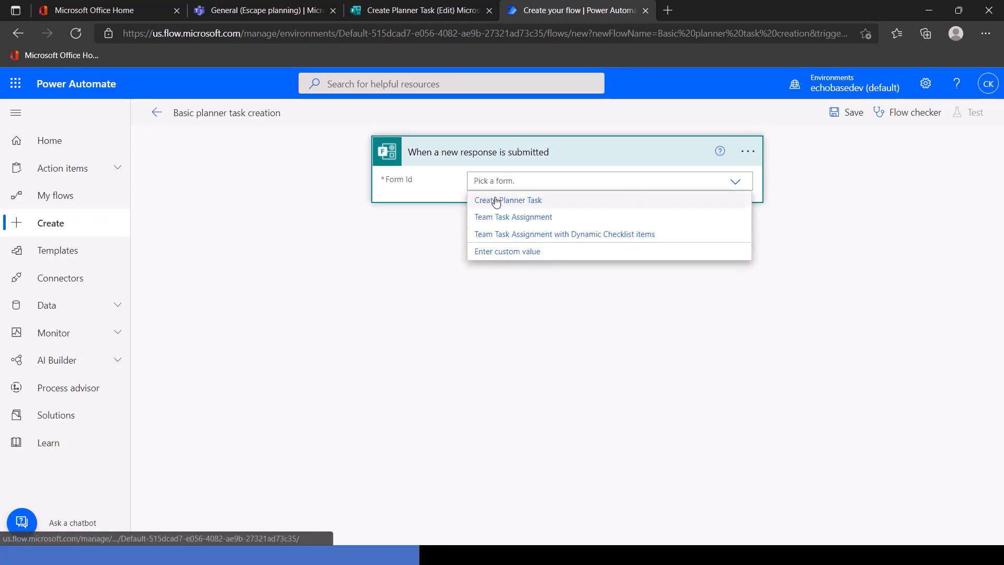
{"action": "left_click", "coordinate": [496, 200]}
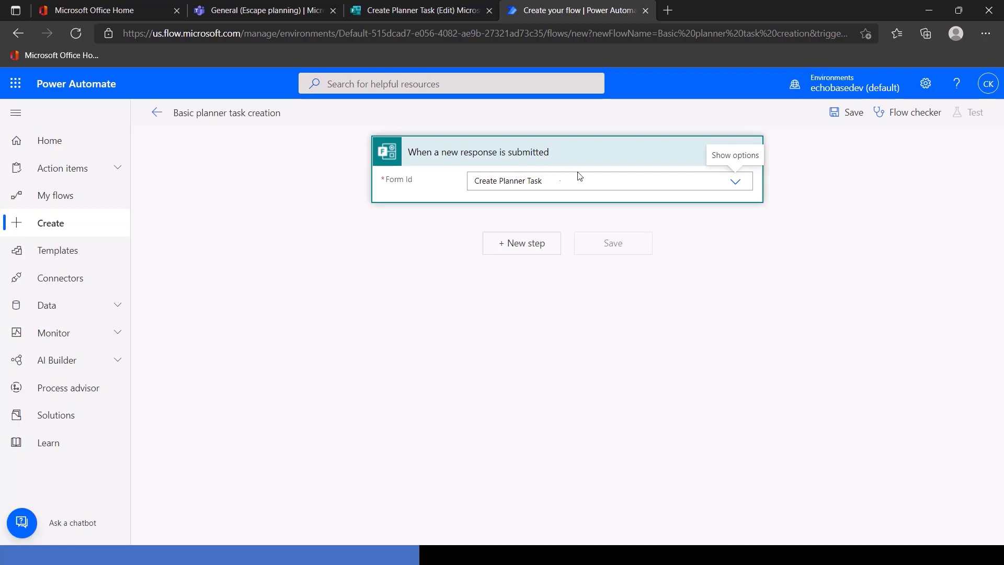
{"action": "left_click", "coordinate": [520, 241]}
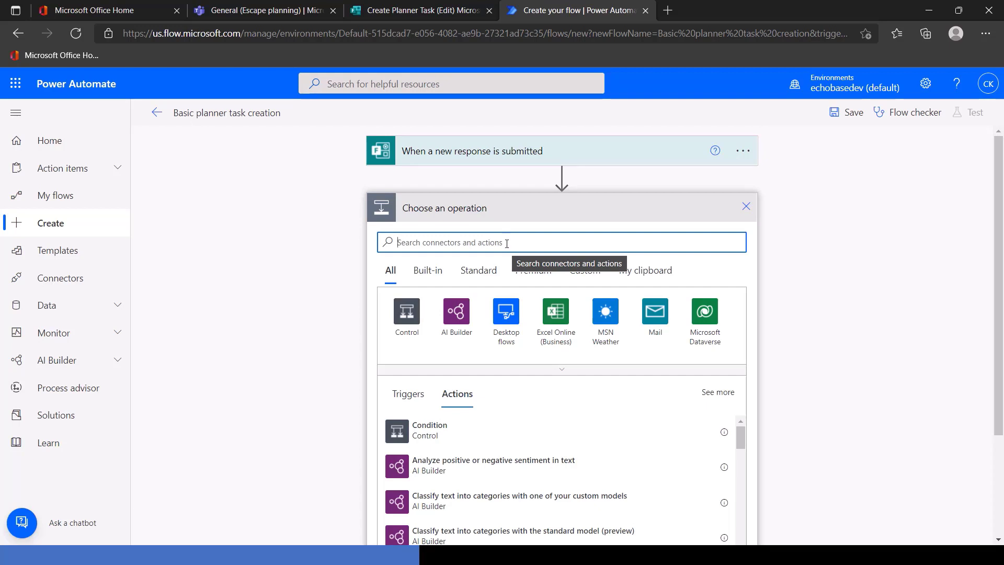
{"action": "type", "text": "get re"}
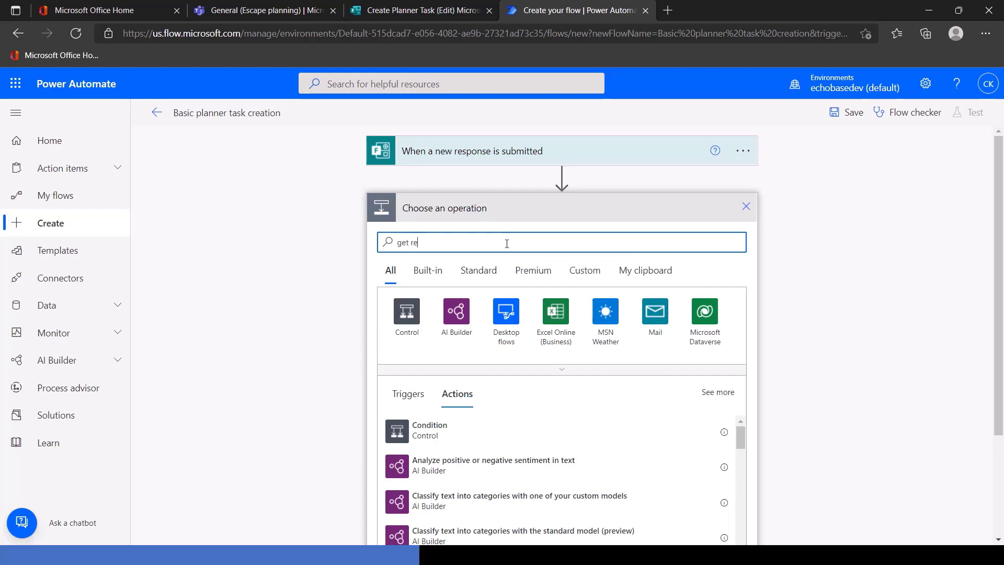
{"action": "type", "text": "sponse"}
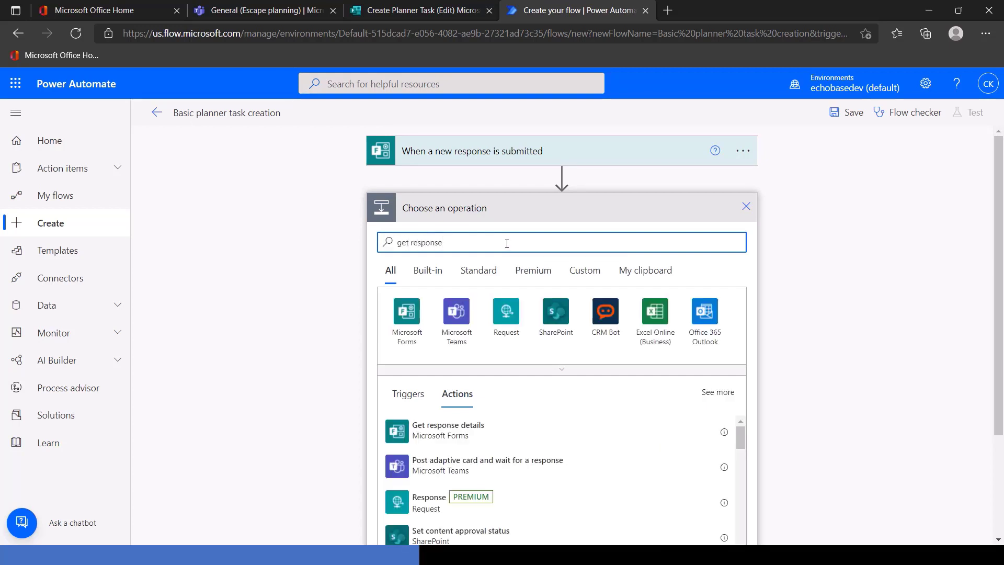
{"action": "left_click", "coordinate": [429, 438]}
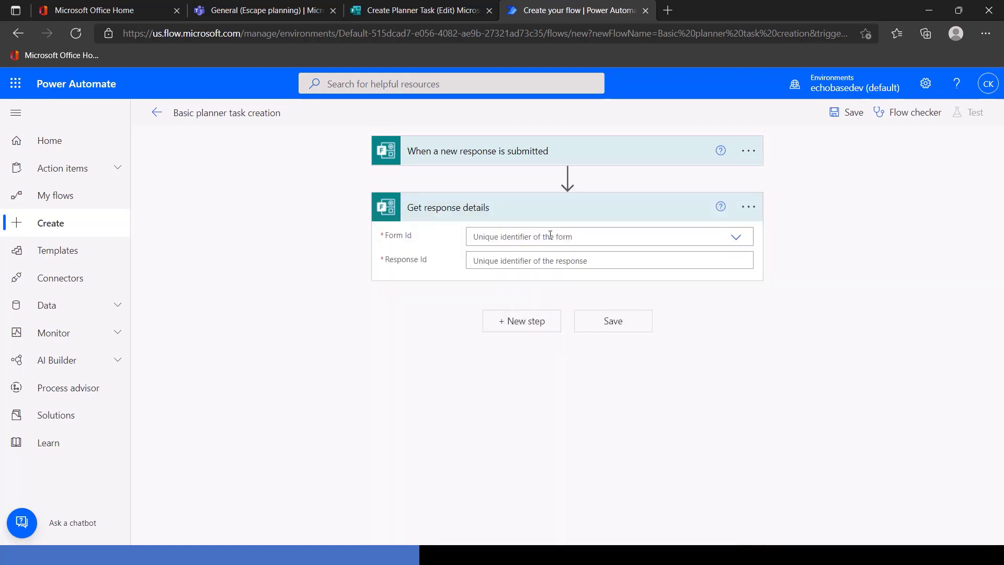
Set Get response details to the Create Planner Task form, using the trigger's Response Id
{"action": "left_click", "coordinate": [550, 235]}
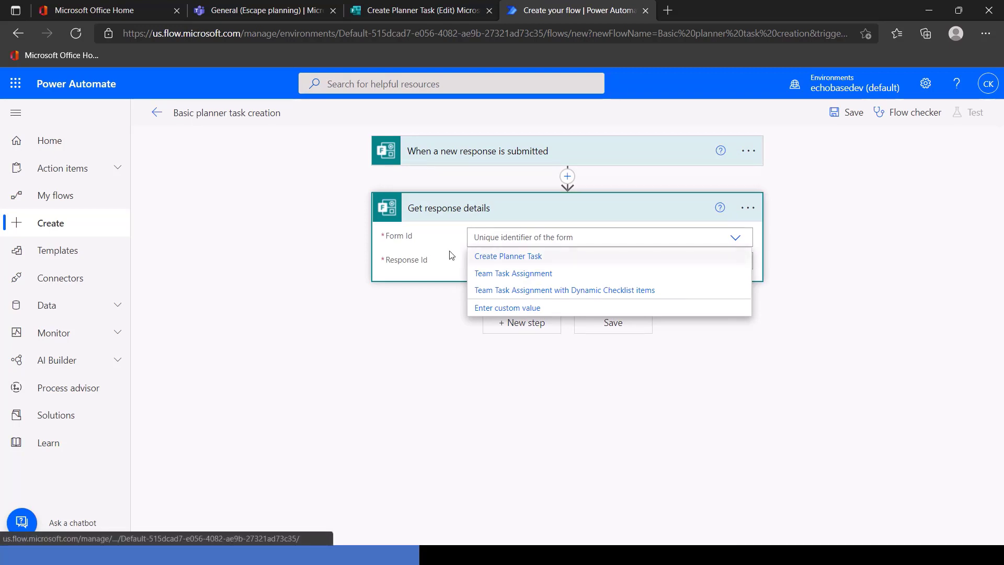
{"action": "left_click", "coordinate": [528, 264]}
{"action": "left_click", "coordinate": [524, 261]}
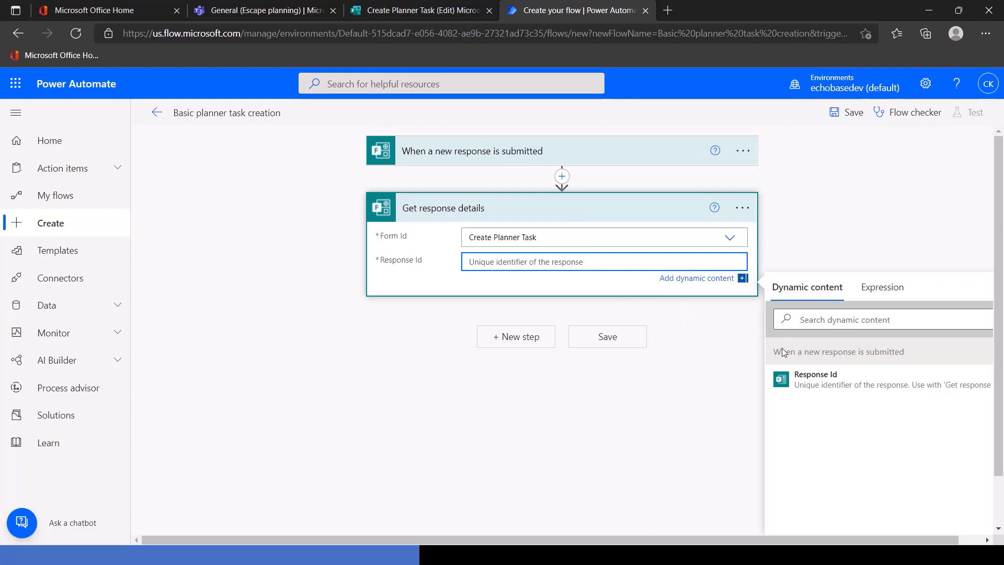
{"action": "left_click", "coordinate": [800, 375]}
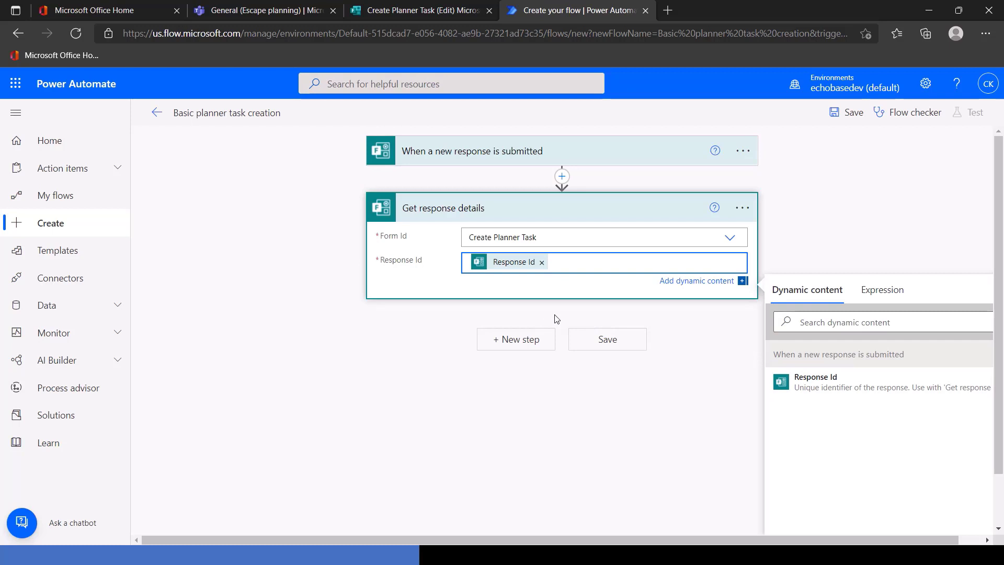
Add the Planner 'Create a task (Preview)' action after Get response details
{"action": "left_click", "coordinate": [515, 340]}
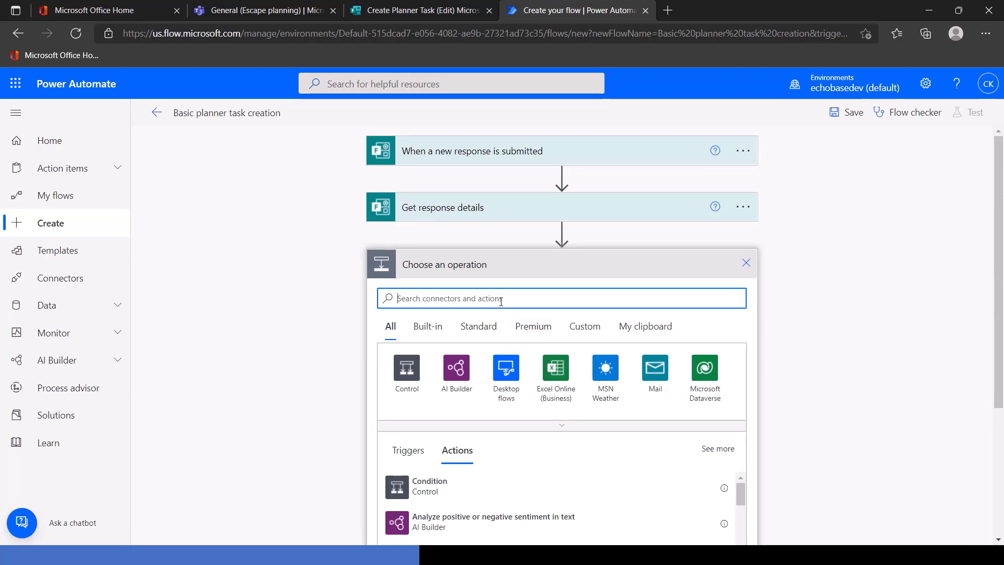
{"action": "type", "text": "pl"}
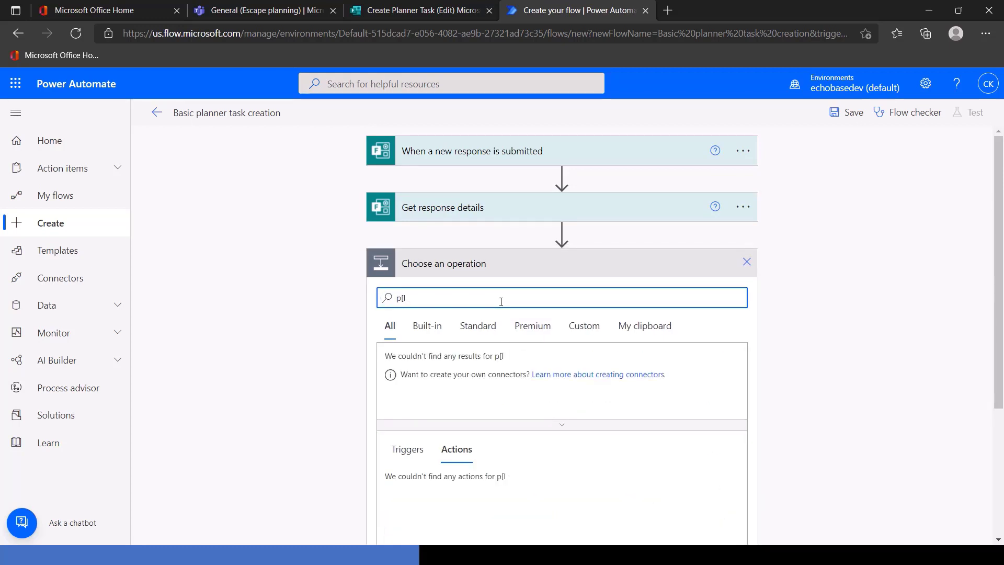
{"action": "type", "text": "anner"}
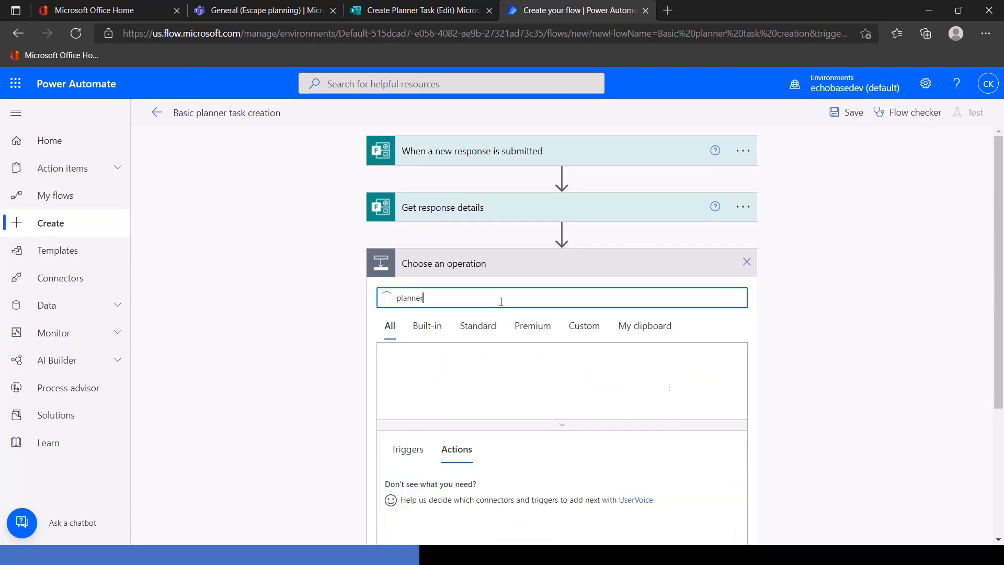
{"action": "scroll", "coordinate": [482, 394], "scroll_direction": "down", "scroll_amount": 2}
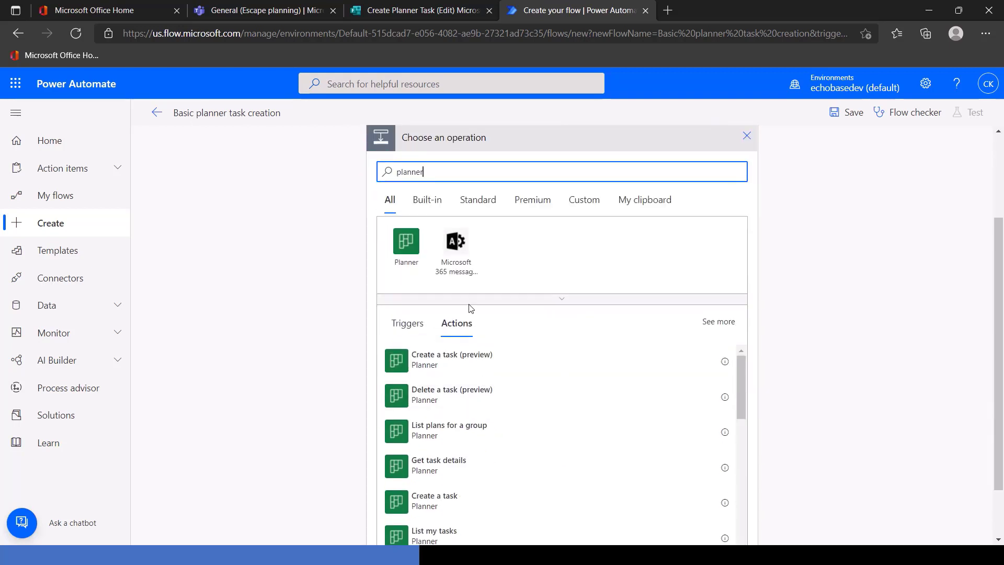
{"action": "scroll", "coordinate": [468, 366], "scroll_direction": "up", "scroll_amount": 1}
{"action": "scroll", "coordinate": [482, 414], "scroll_direction": "down", "scroll_amount": 1}
{"action": "scroll", "coordinate": [556, 442], "scroll_direction": "up", "scroll_amount": 1}
{"action": "scroll", "coordinate": [556, 443], "scroll_direction": "up", "scroll_amount": 1}
{"action": "scroll", "coordinate": [816, 422], "scroll_direction": "down", "scroll_amount": 3}
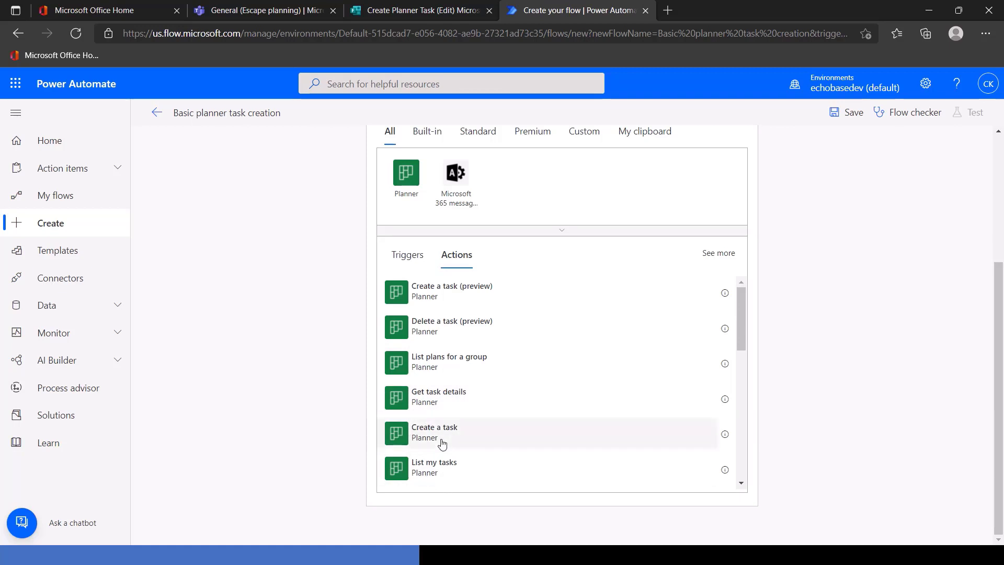
{"action": "scroll", "coordinate": [444, 434], "scroll_direction": "up", "scroll_amount": 2}
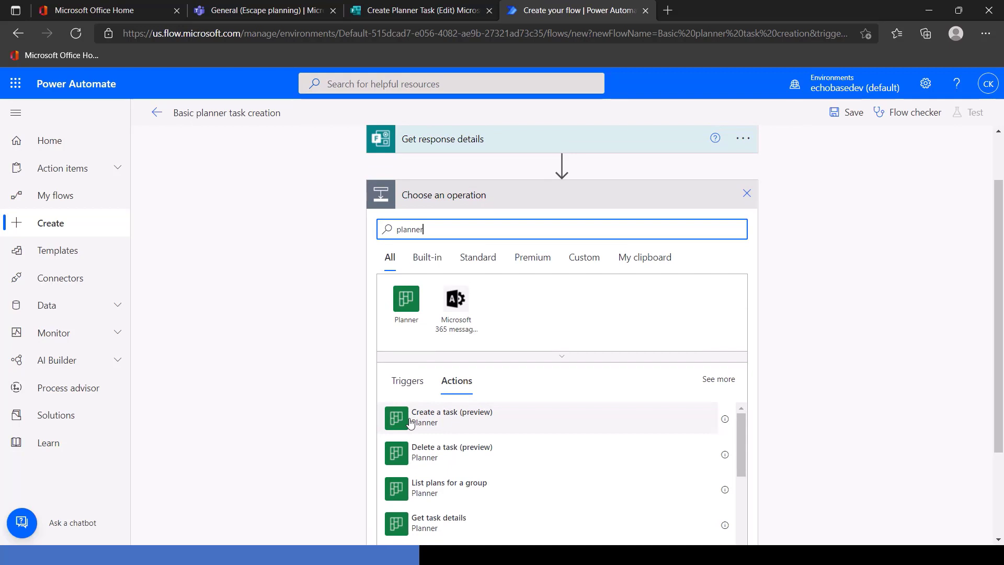
{"action": "left_click", "coordinate": [472, 414]}
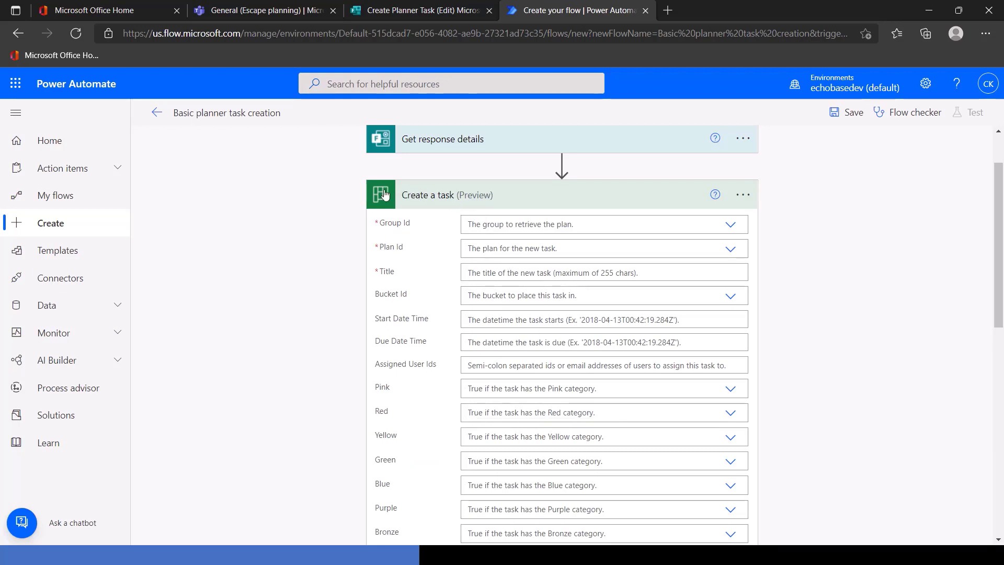
Set group Escape planning, plan Escape tasks, title from Task name, and bucket To do
{"action": "left_click", "coordinate": [622, 219]}
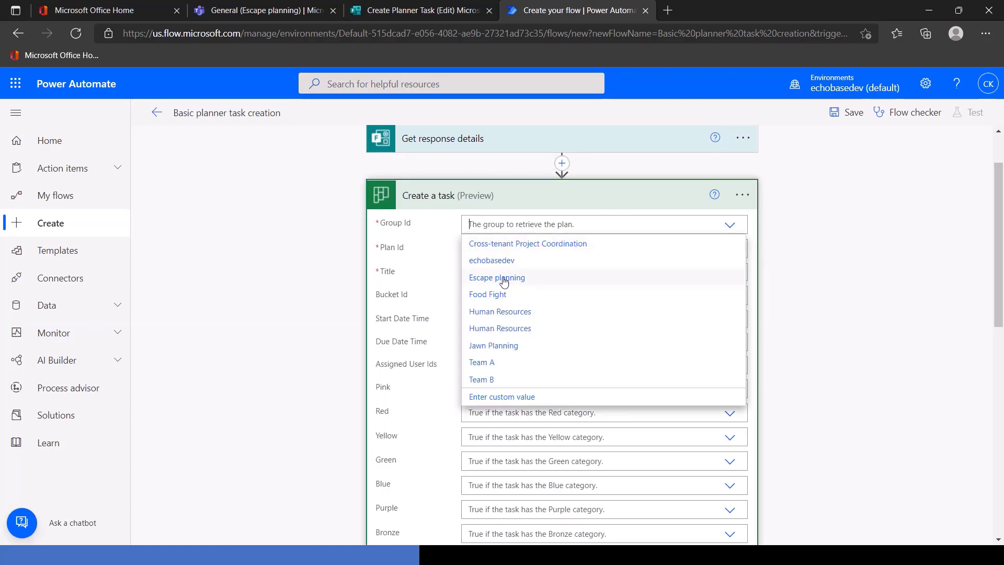
{"action": "left_click", "coordinate": [477, 282]}
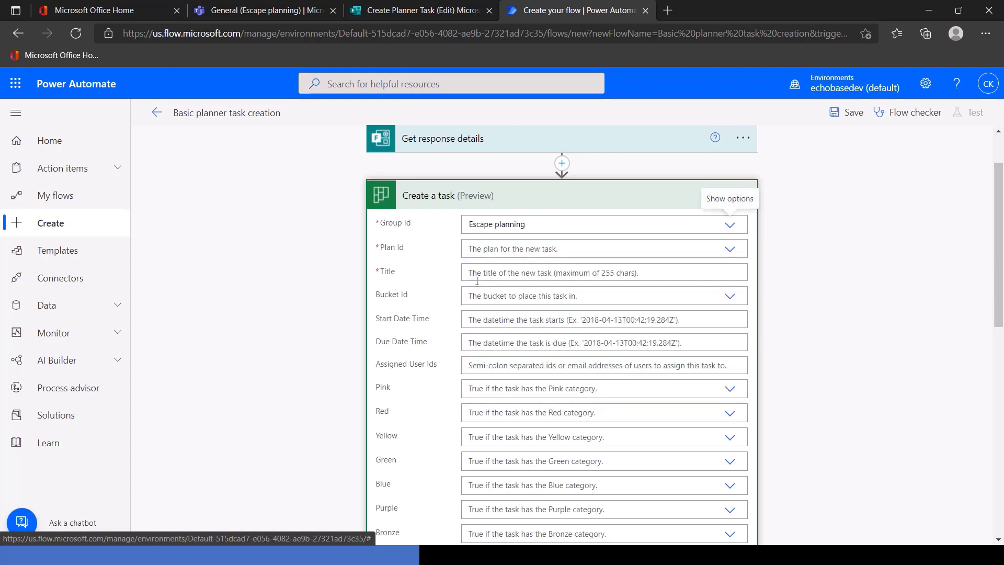
{"action": "left_click", "coordinate": [579, 250]}
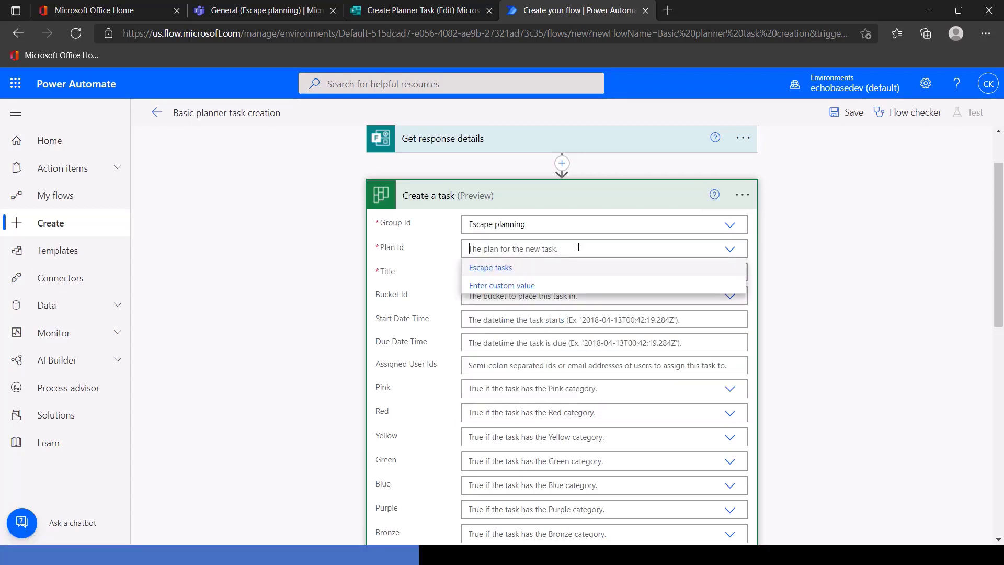
{"action": "left_click", "coordinate": [488, 268]}
{"action": "left_click", "coordinate": [488, 272]}
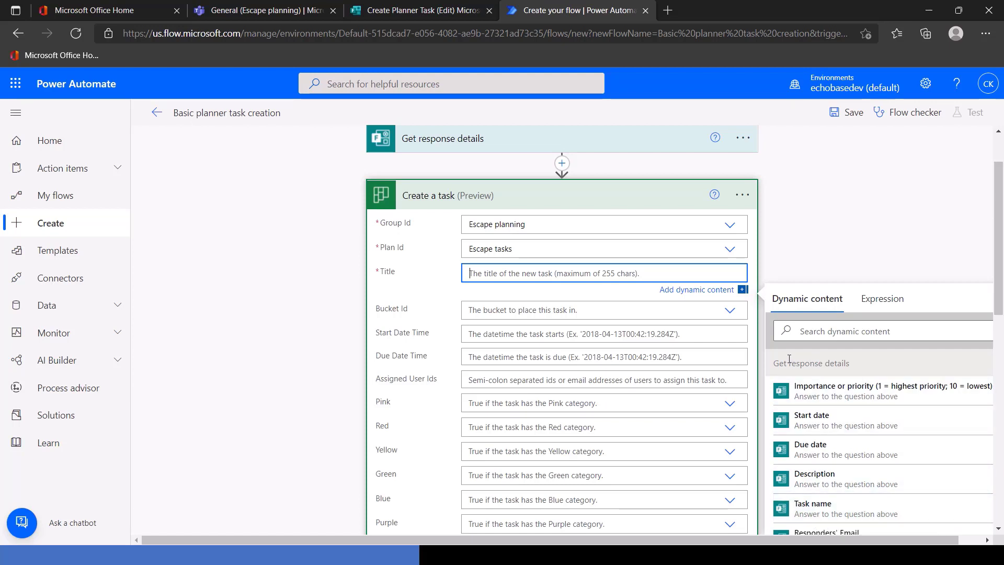
{"action": "left_click", "coordinate": [814, 512]}
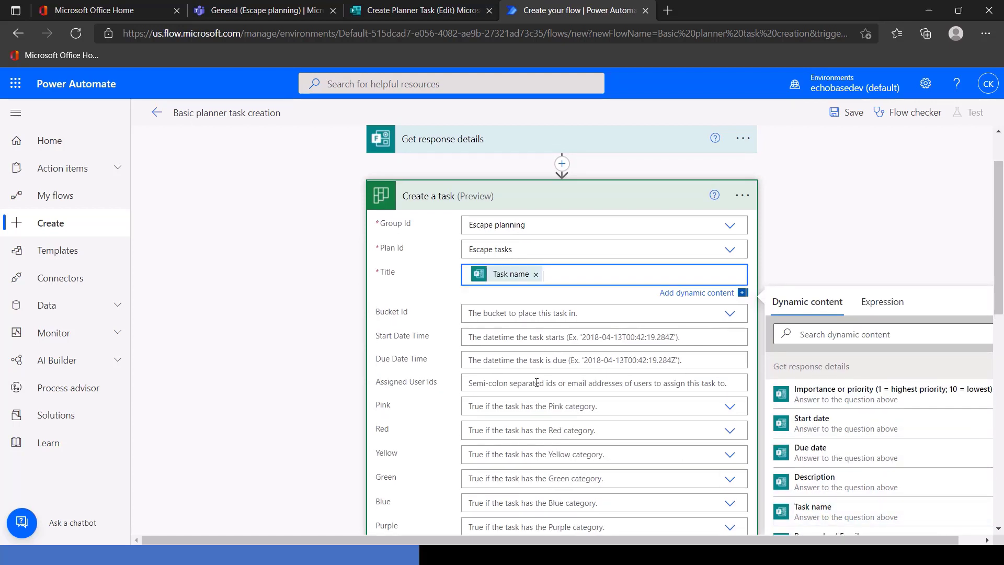
{"action": "left_click", "coordinate": [492, 313]}
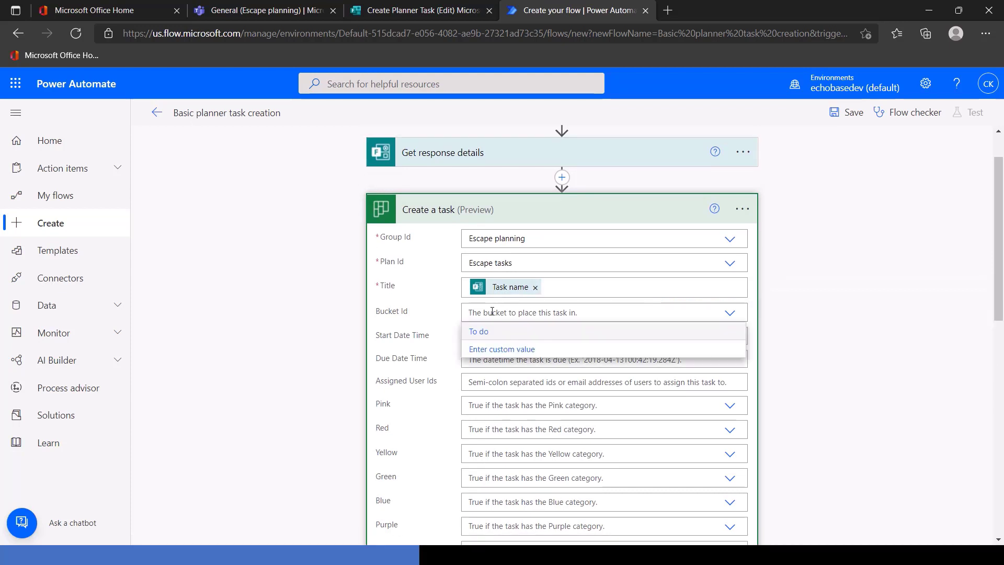
{"action": "left_click", "coordinate": [479, 331]}
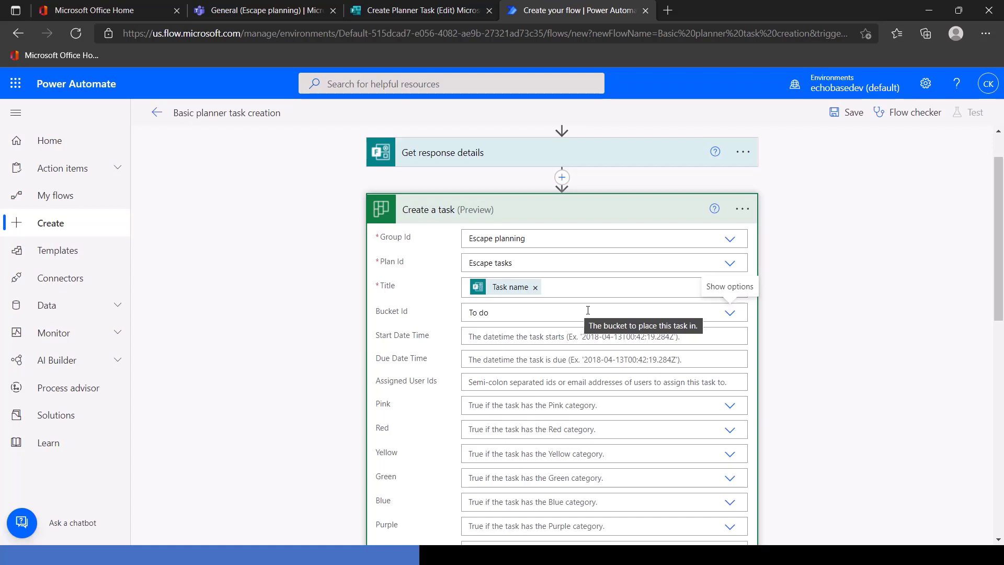
Fill Start Date Time with the form's Start date answer
{"action": "left_click", "coordinate": [509, 340]}
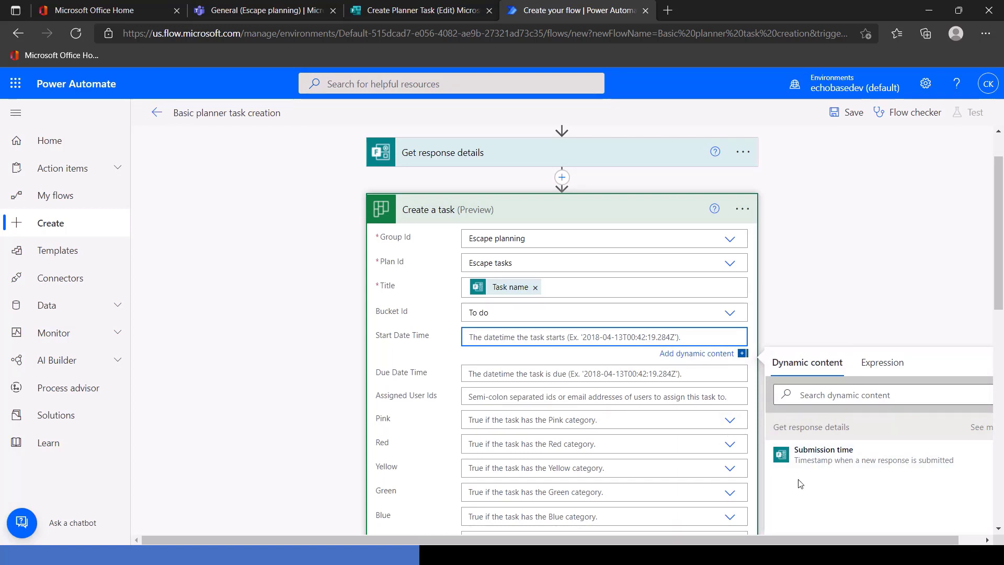
{"action": "left_click", "coordinate": [416, 12]}
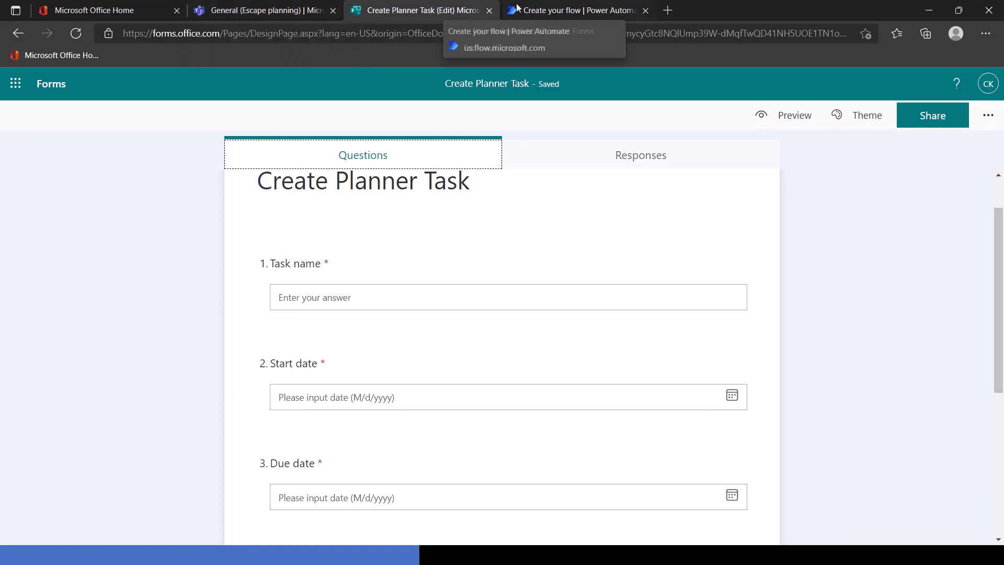
{"action": "left_click", "coordinate": [549, 9]}
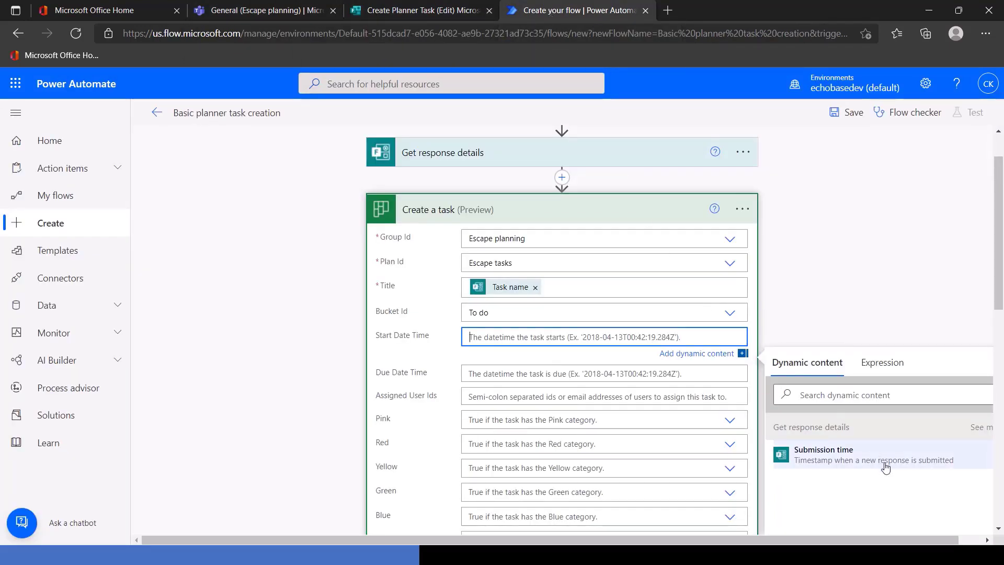
{"action": "left_click", "coordinate": [976, 428]}
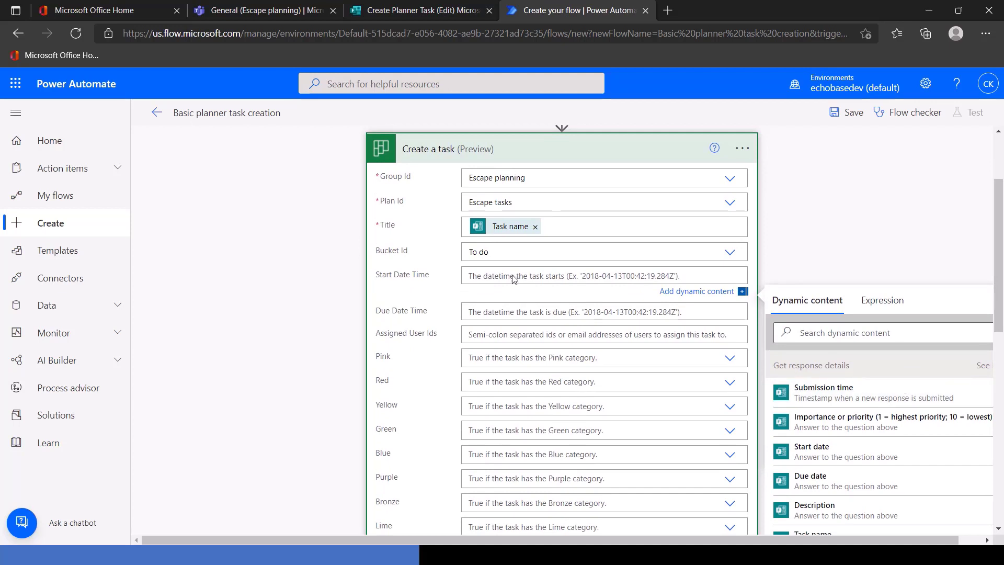
{"action": "left_click", "coordinate": [831, 453]}
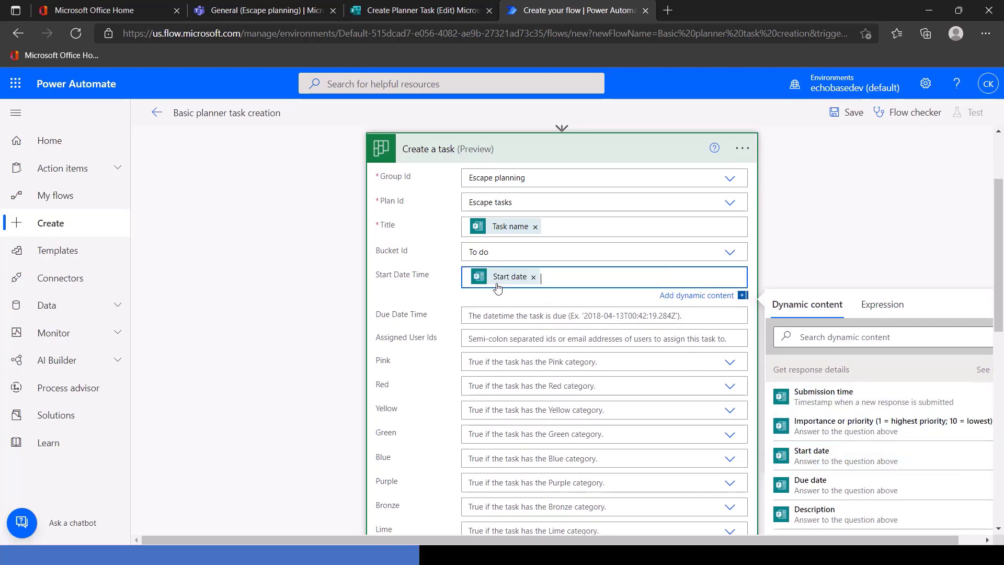
Fill Due Date Time with the form's Due date answer
{"action": "left_click", "coordinate": [490, 316]}
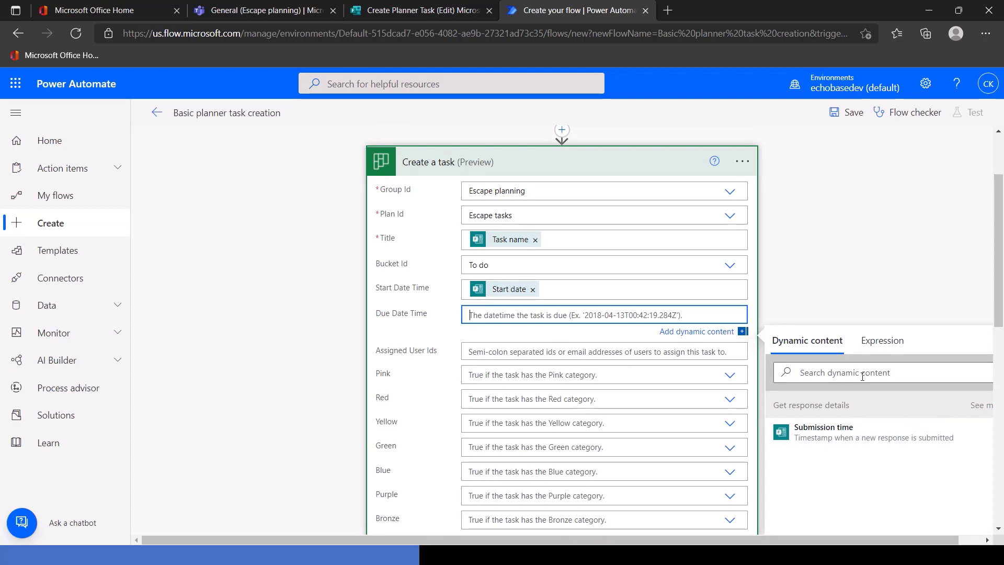
{"action": "left_click", "coordinate": [976, 404]}
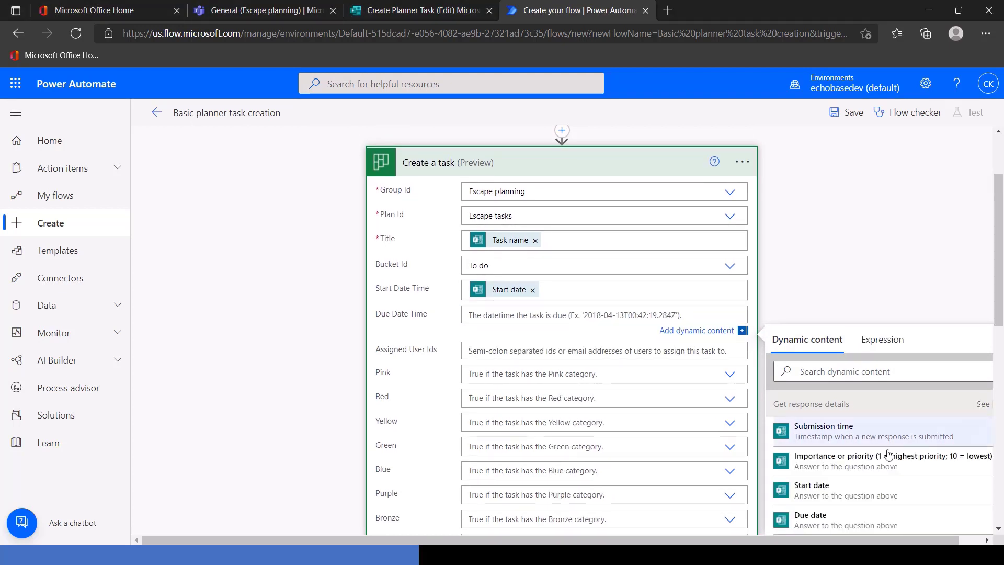
{"action": "scroll", "coordinate": [887, 454], "scroll_direction": "down", "scroll_amount": 2}
{"action": "left_click", "coordinate": [808, 399]}
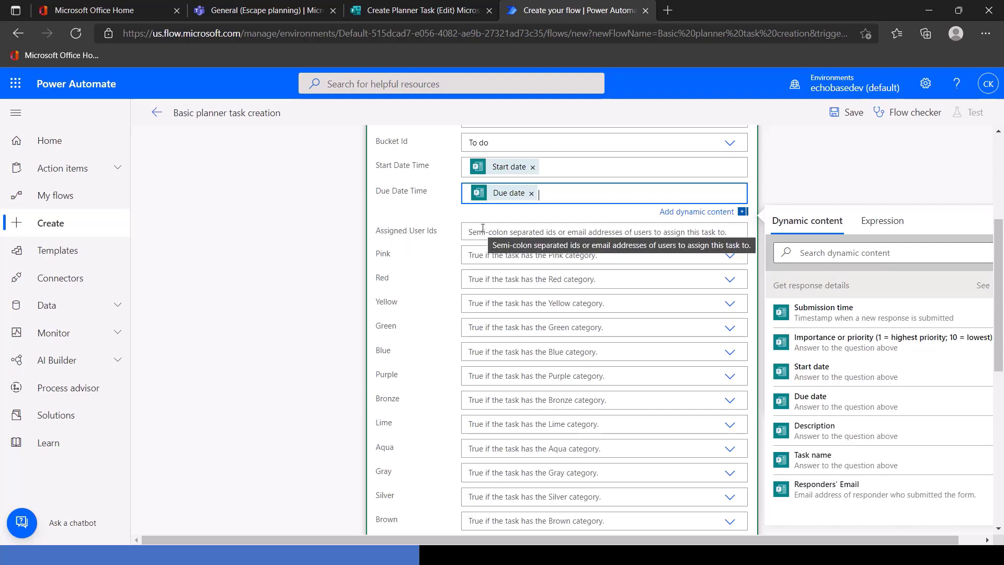
{"action": "scroll", "coordinate": [465, 261], "scroll_direction": "down", "scroll_amount": 1}
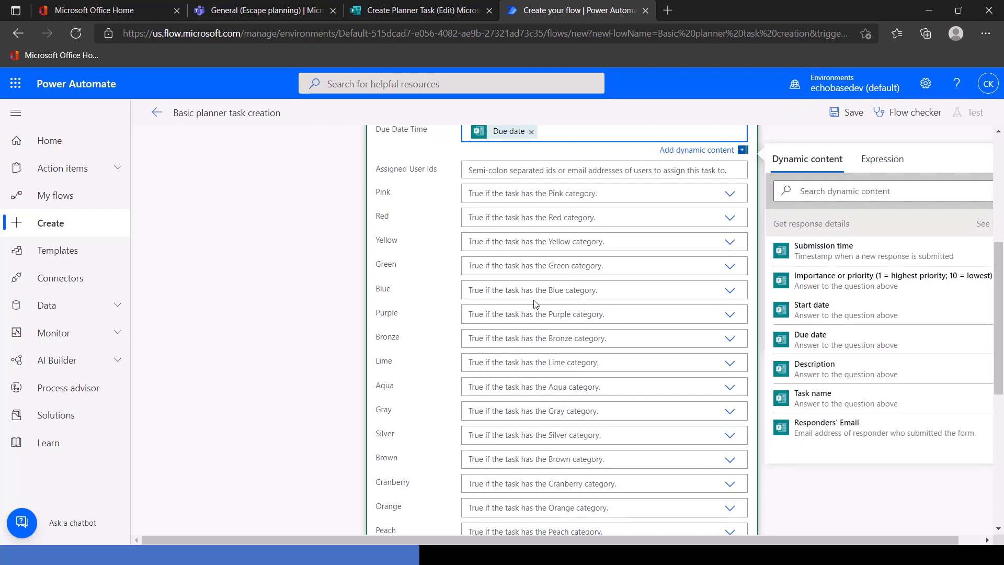
{"action": "scroll", "coordinate": [497, 393], "scroll_direction": "down", "scroll_amount": 2}
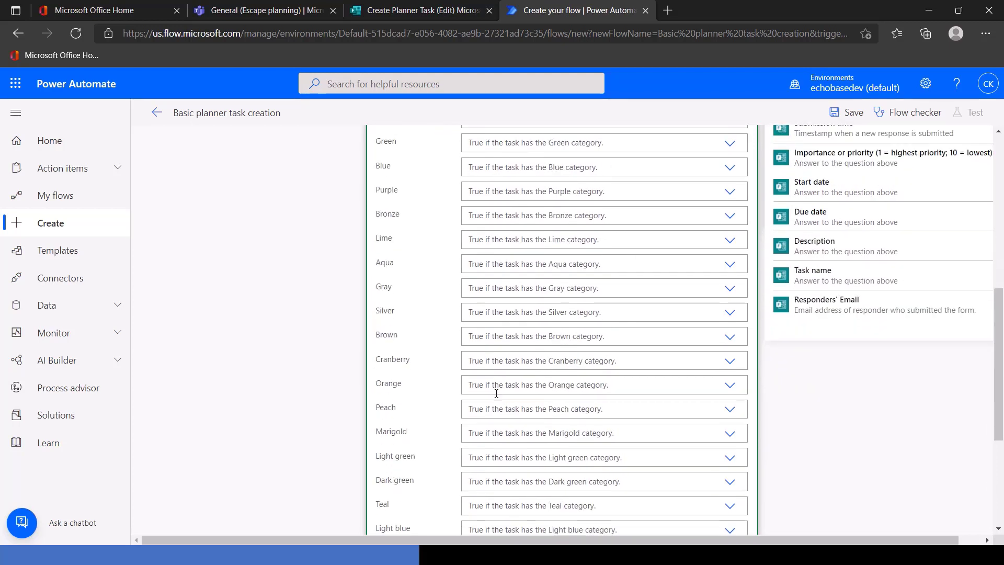
{"action": "scroll", "coordinate": [496, 393], "scroll_direction": "down", "scroll_amount": 3}
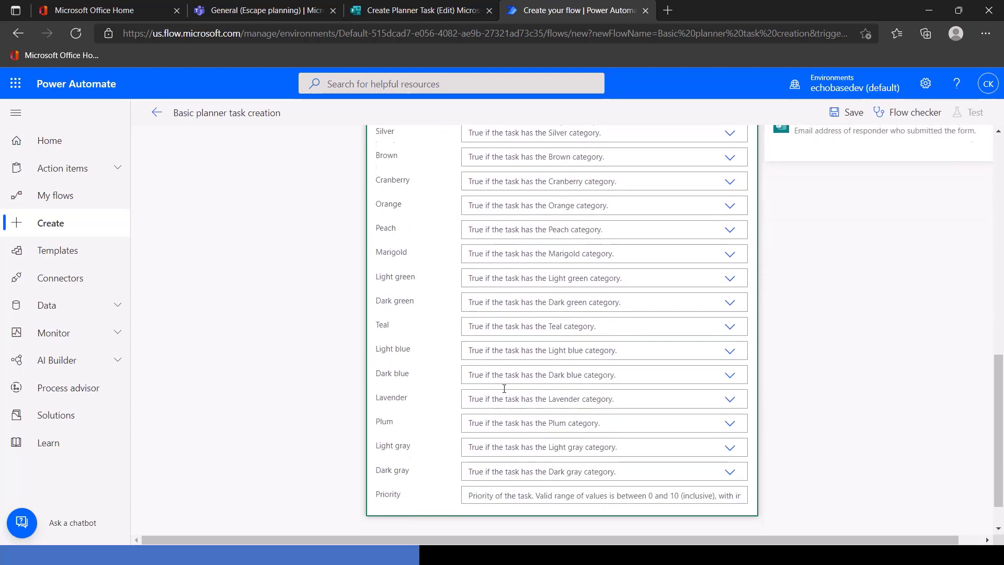
{"action": "scroll", "coordinate": [506, 388], "scroll_direction": "up", "scroll_amount": 2}
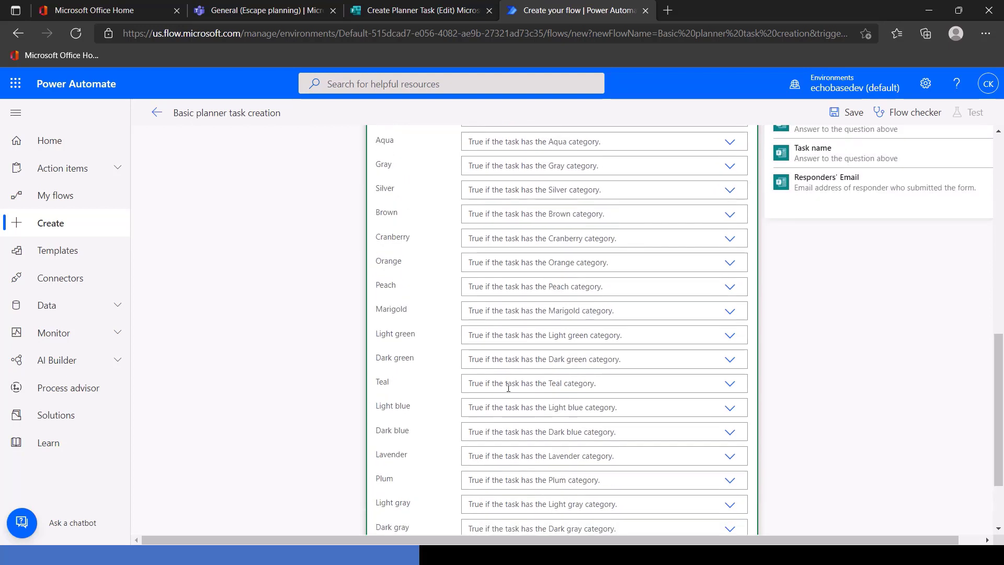
{"action": "scroll", "coordinate": [508, 388], "scroll_direction": "up", "scroll_amount": 4}
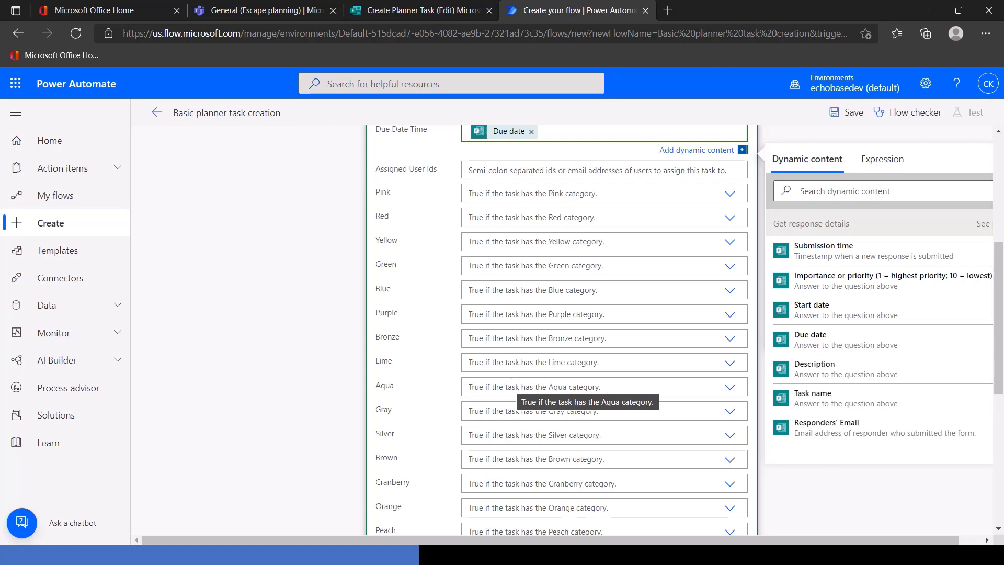
{"action": "scroll", "coordinate": [527, 400], "scroll_direction": "down", "scroll_amount": 7}
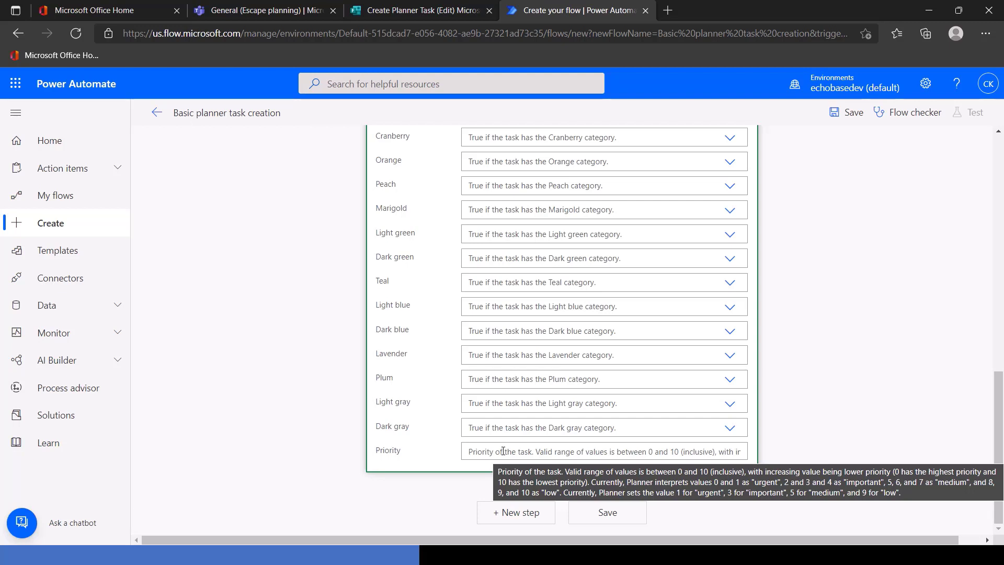
Look over the Create Planner Task form's questions, then go back to the flow being edited
{"action": "left_click", "coordinate": [351, 7]}
{"action": "scroll", "coordinate": [518, 337], "scroll_direction": "down", "scroll_amount": 3}
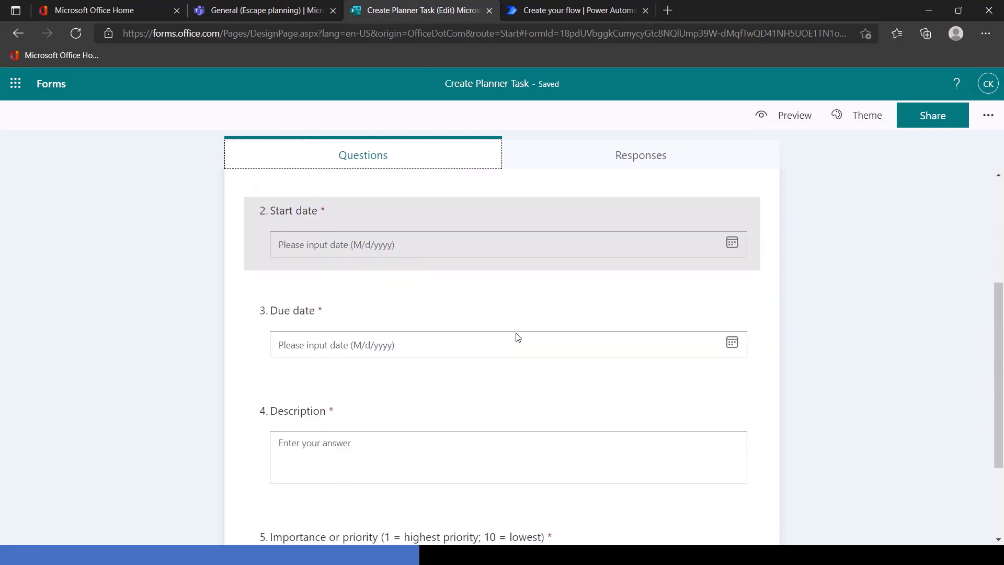
{"action": "scroll", "coordinate": [518, 337], "scroll_direction": "down", "scroll_amount": 3}
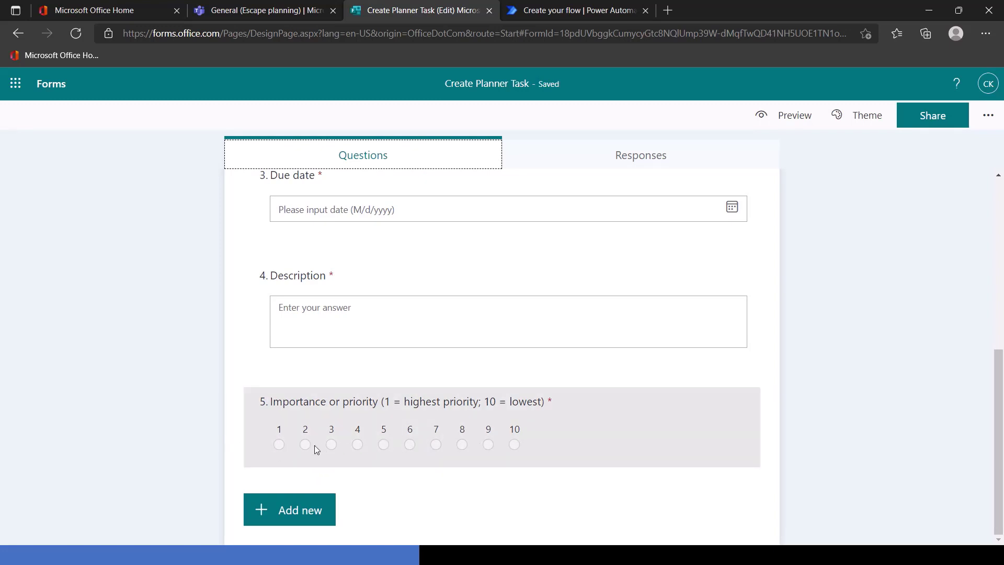
{"action": "key", "text": "ctrl+Tab"}
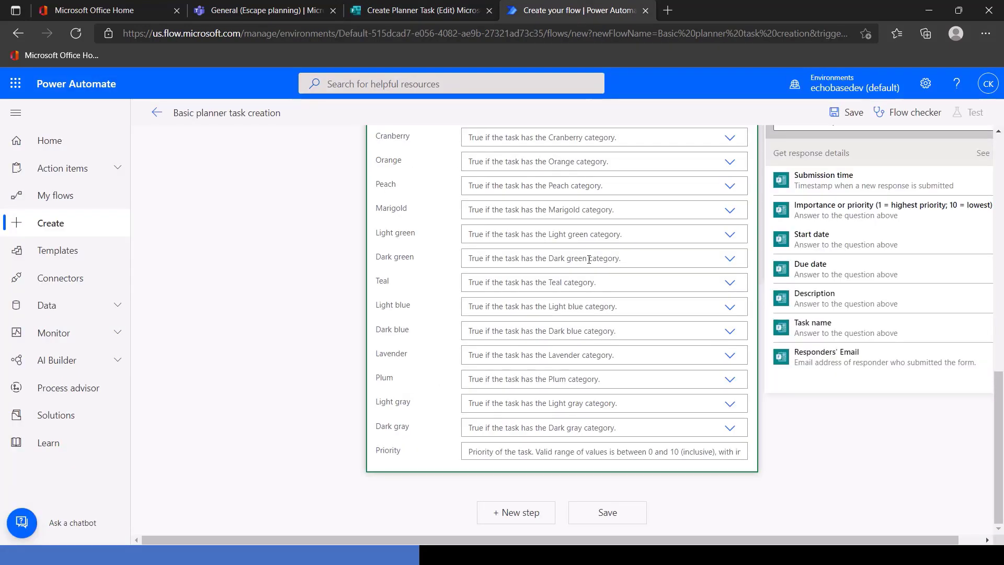
Set Priority to the expression int(Importance or priority answer) and save the flow
{"action": "left_click", "coordinate": [624, 451]}
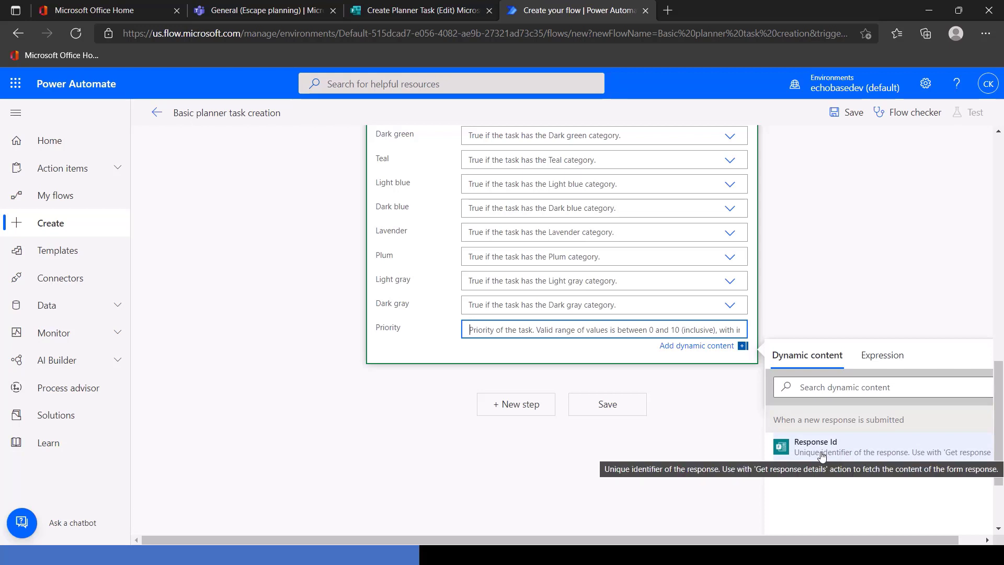
{"action": "left_click", "coordinate": [881, 361]}
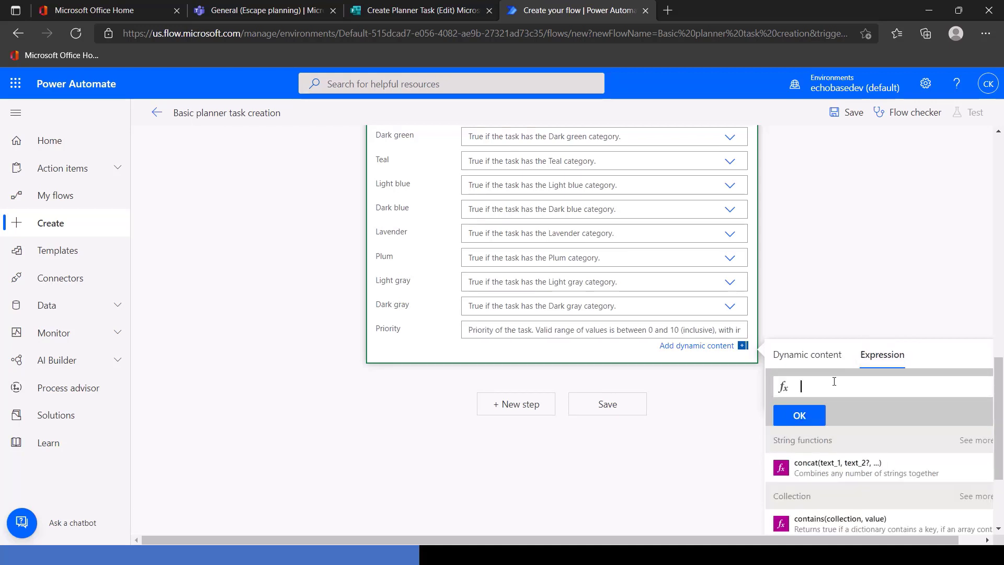
{"action": "type", "text": "int("}
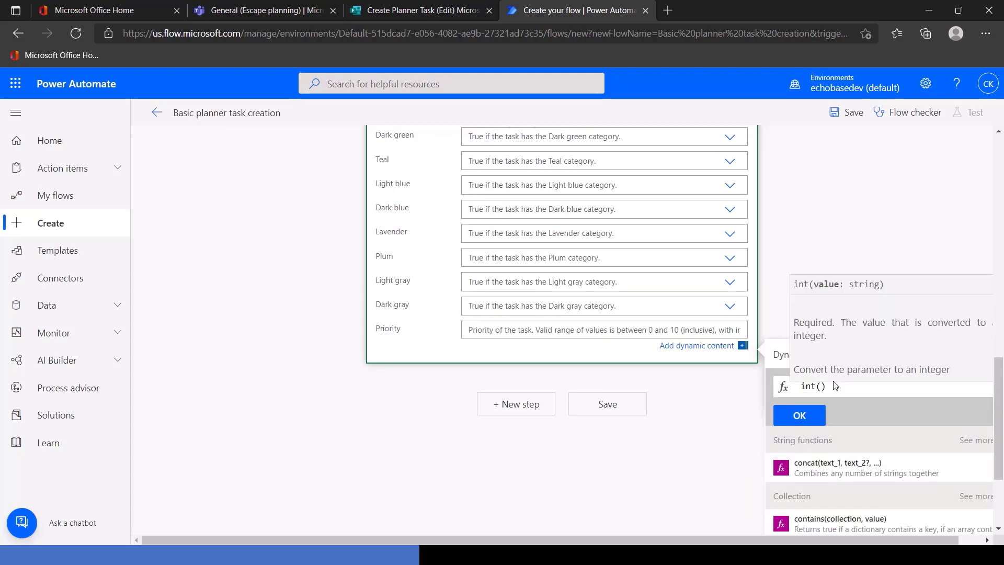
{"action": "left_click", "coordinate": [779, 357]}
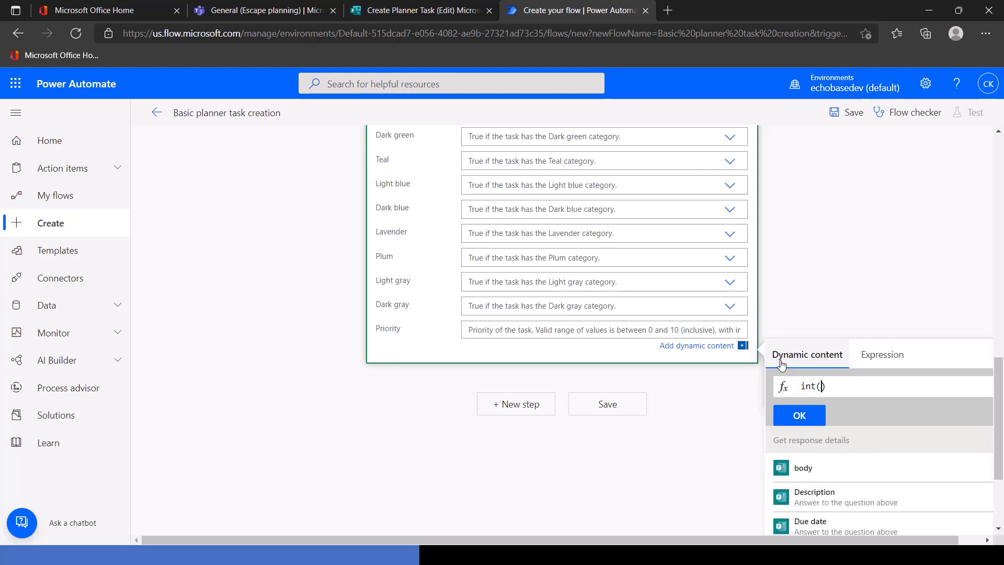
{"action": "scroll", "coordinate": [862, 486], "scroll_direction": "down", "scroll_amount": 3}
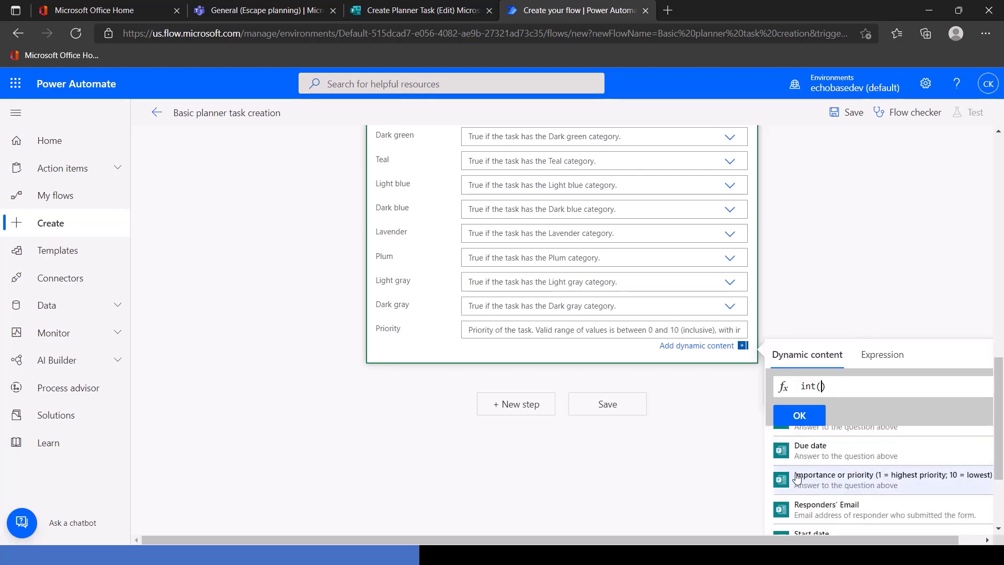
{"action": "left_click", "coordinate": [870, 480]}
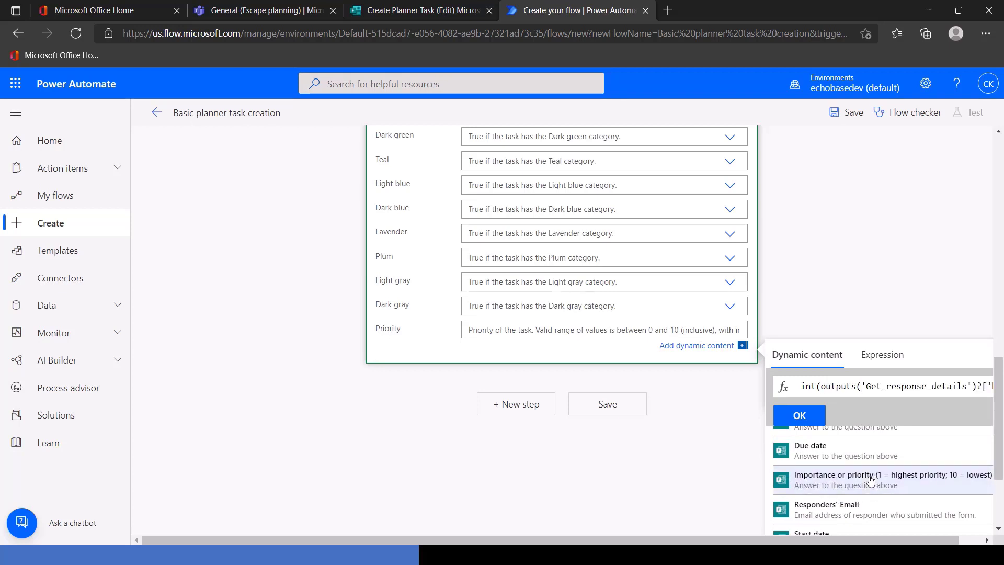
{"action": "left_click", "coordinate": [812, 413]}
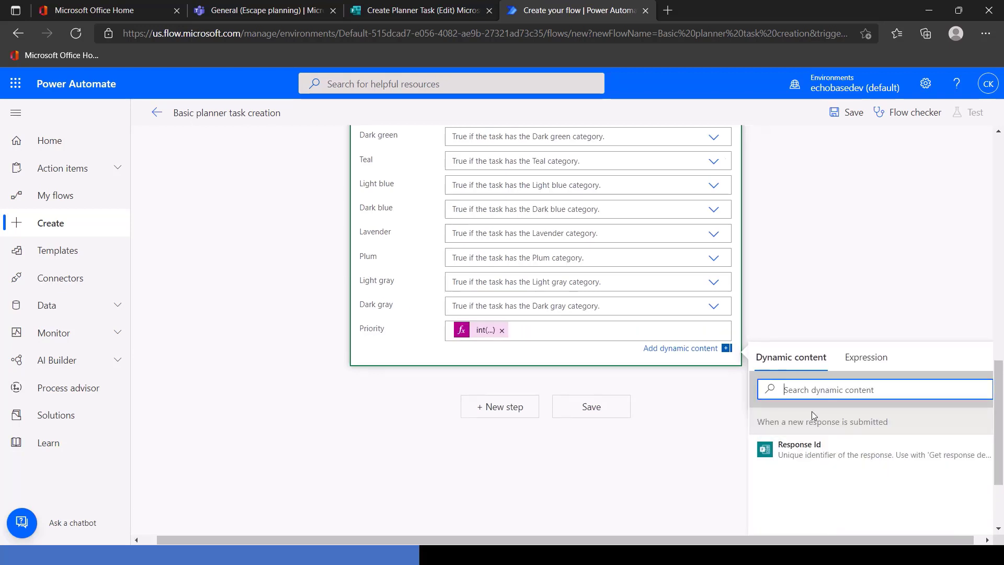
{"action": "left_click", "coordinate": [850, 114]}
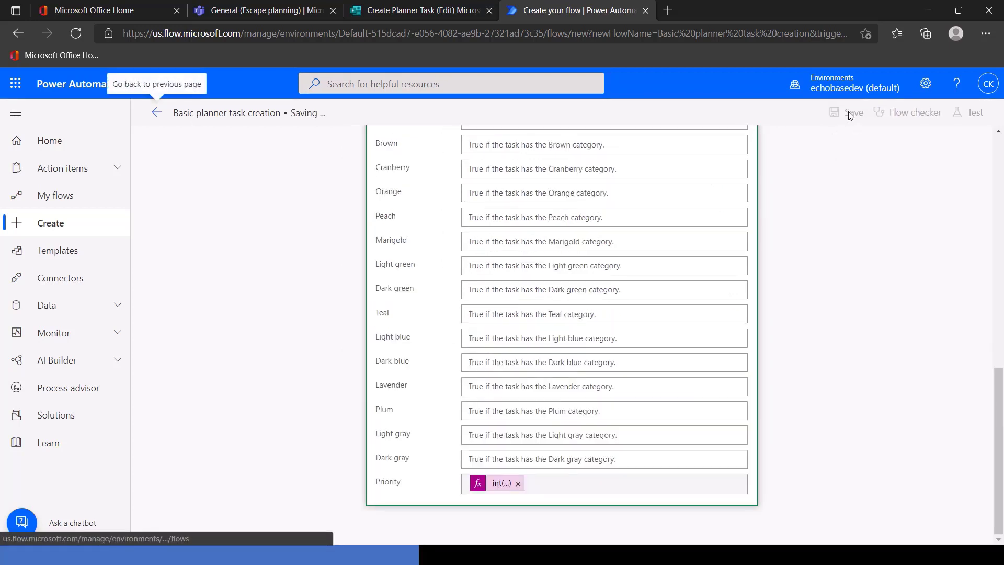
Preview the Create Planner Task form and enter task name 'plan for tunnel dig under barracks'
{"action": "left_click", "coordinate": [417, 11]}
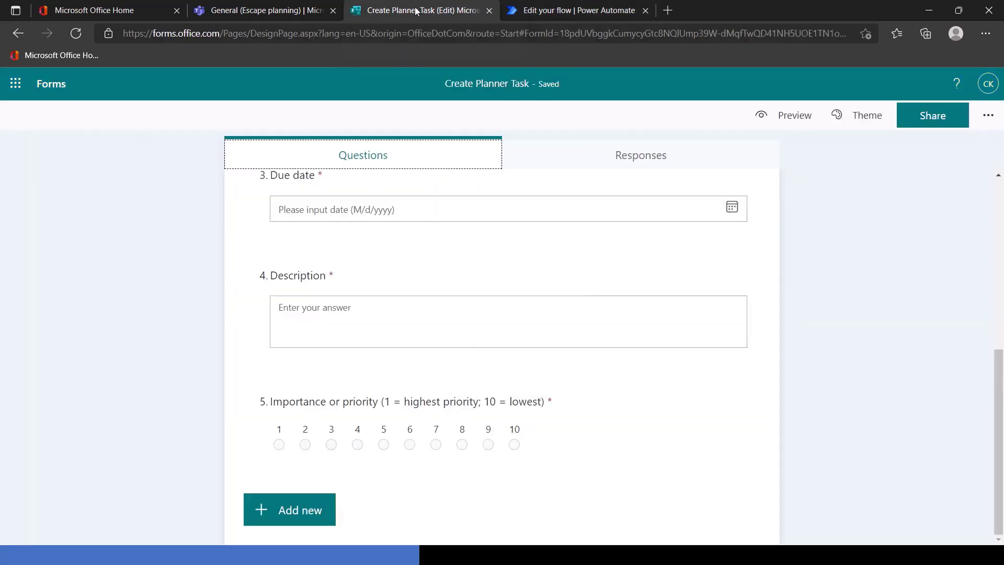
{"action": "left_click", "coordinate": [793, 117]}
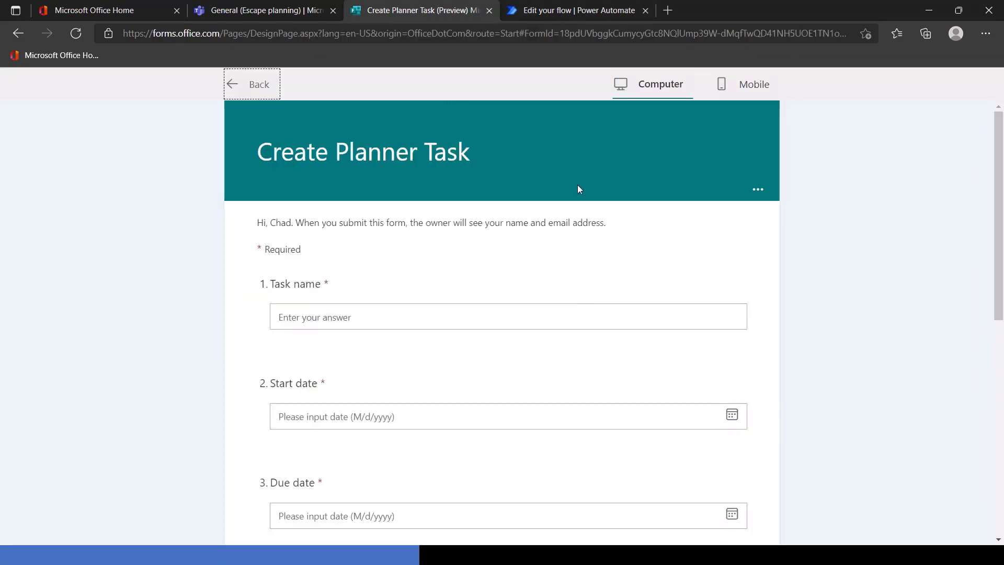
{"action": "left_click", "coordinate": [290, 323]}
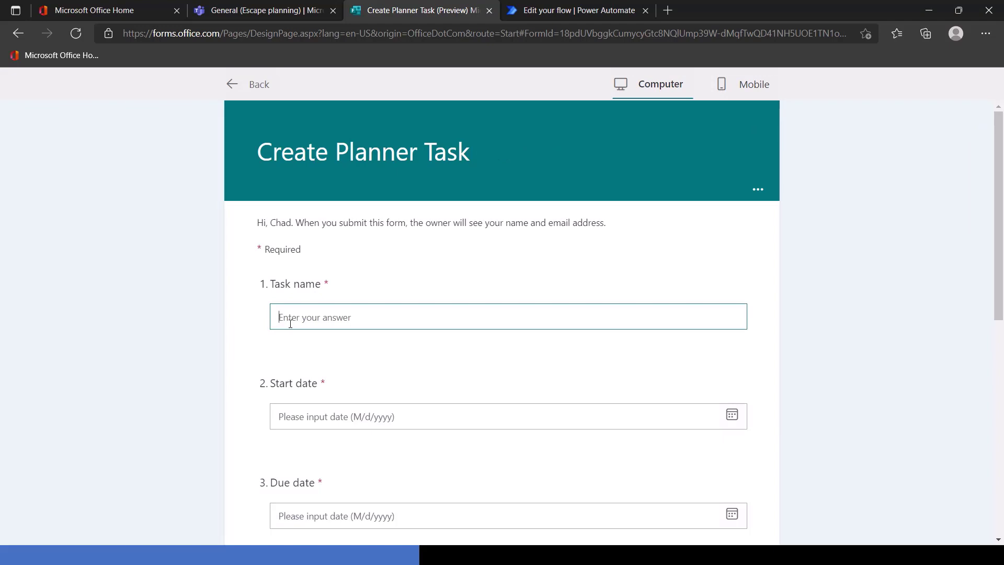
{"action": "type", "text": "plan for tunnel dig"}
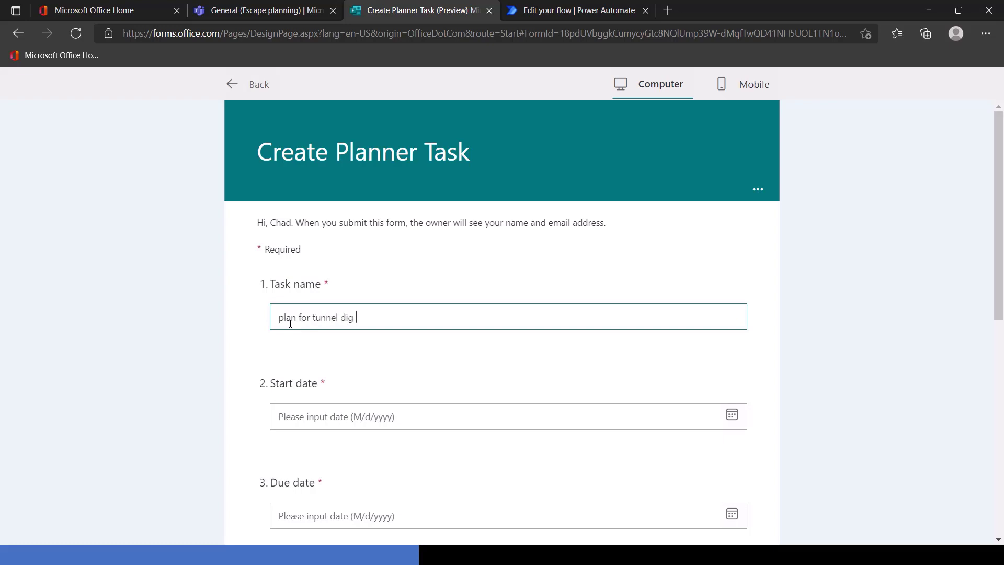
{"action": "type", "text": " under barracks"}
Pick start date 3/21/2022 and due date 4/1/2022
{"action": "left_click", "coordinate": [290, 417]}
{"action": "scroll", "coordinate": [349, 436], "scroll_direction": "down", "scroll_amount": 3}
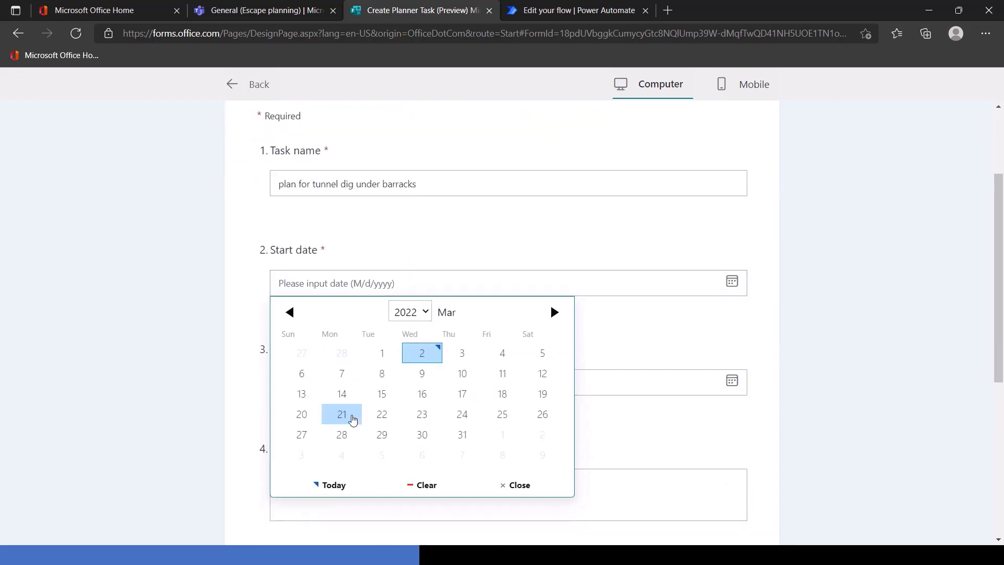
{"action": "left_click", "coordinate": [346, 415]}
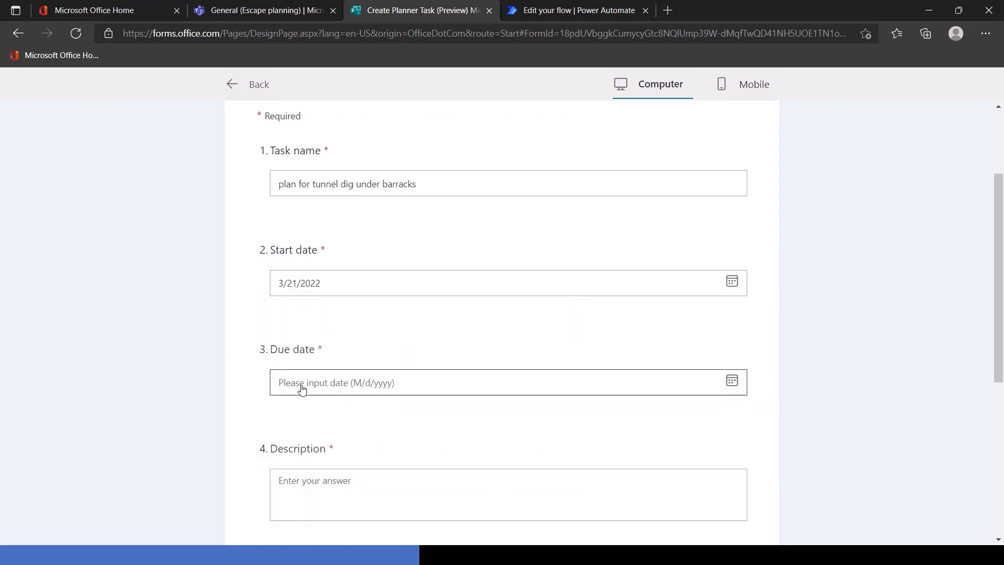
{"action": "left_click", "coordinate": [306, 388]}
{"action": "scroll", "coordinate": [413, 413], "scroll_direction": "down", "scroll_amount": 3}
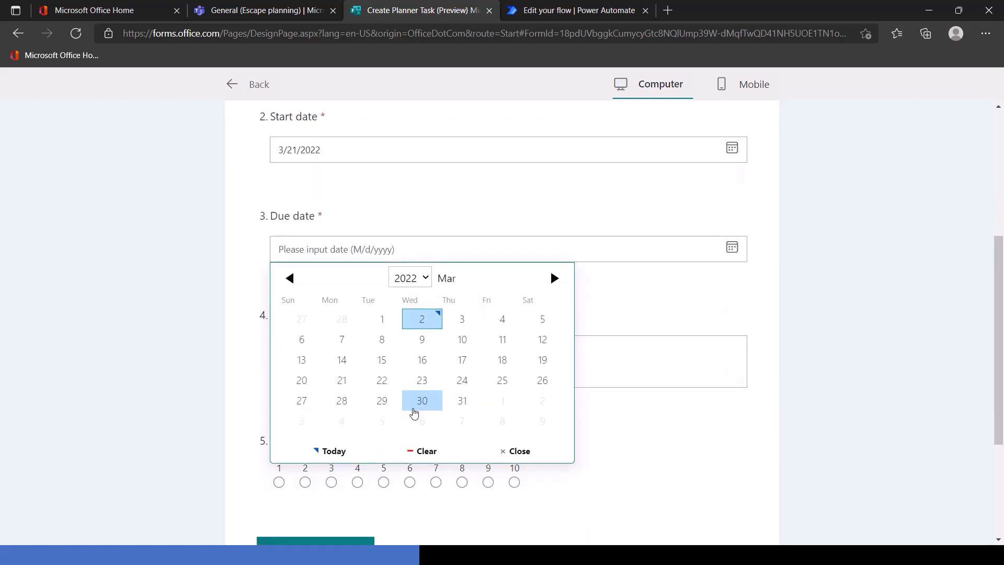
{"action": "left_click", "coordinate": [500, 405]}
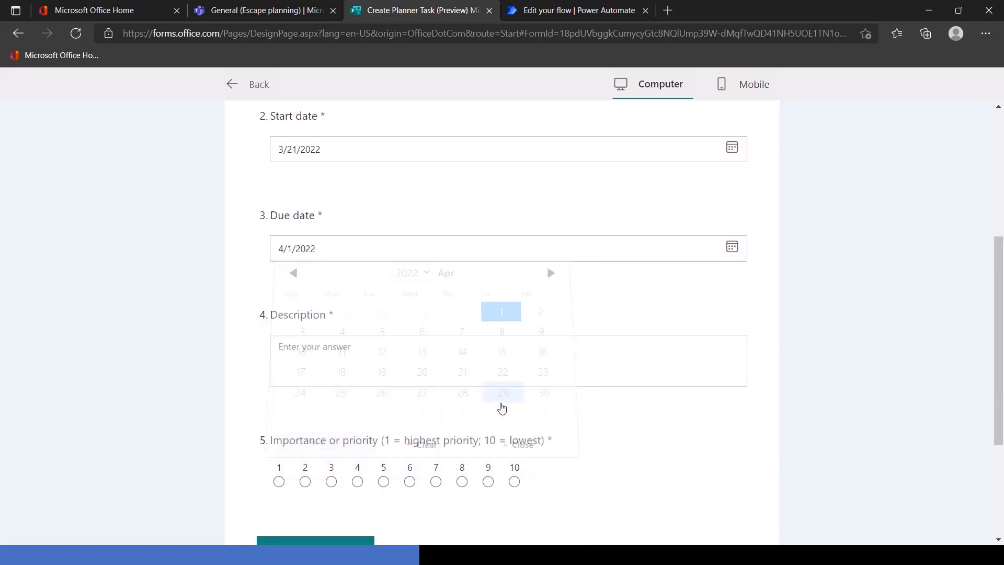
Enter description 'tunnel under barracks 25 to outside of second fence', choose priority 1, and submit
{"action": "left_click", "coordinate": [295, 350]}
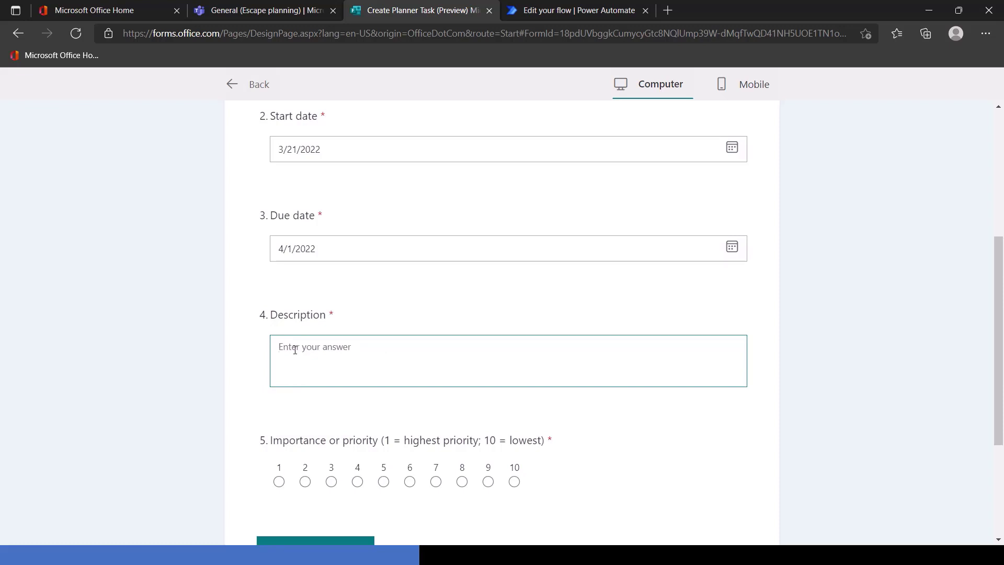
{"action": "type", "text": "tunnel under barracks 25 to ourside of"}
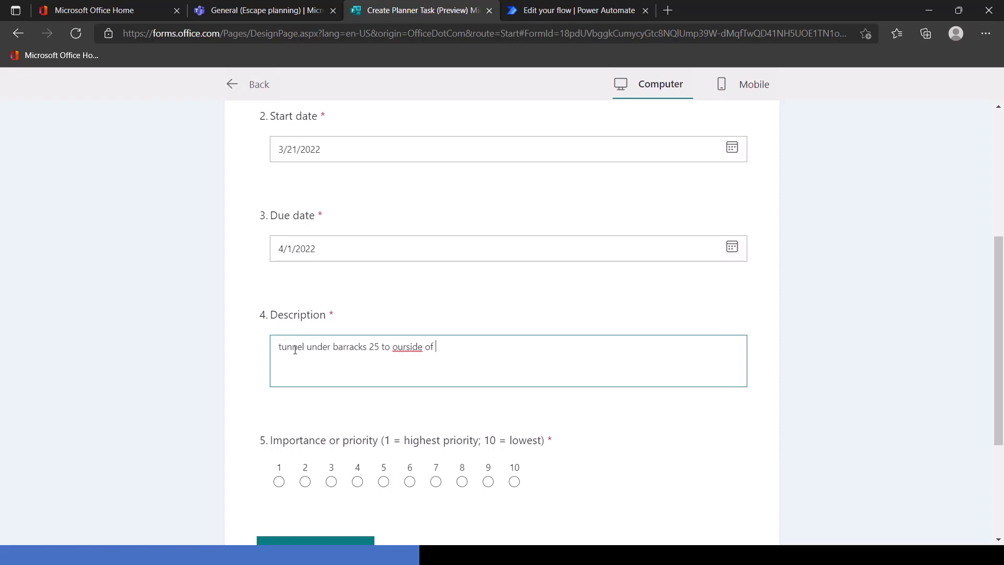
{"action": "key", "text": "BackSpace"}
{"action": "key", "text": "BackSpace"}
{"action": "key", "text": "BackSpace"}
{"action": "key", "text": "BackSpace"}
{"action": "key", "text": "BackSpace"}
{"action": "key", "text": "BackSpace"}
{"action": "key", "text": "BackSpace"}
{"action": "type", "text": "ide of second"}
{"action": "left_click", "coordinate": [281, 484]}
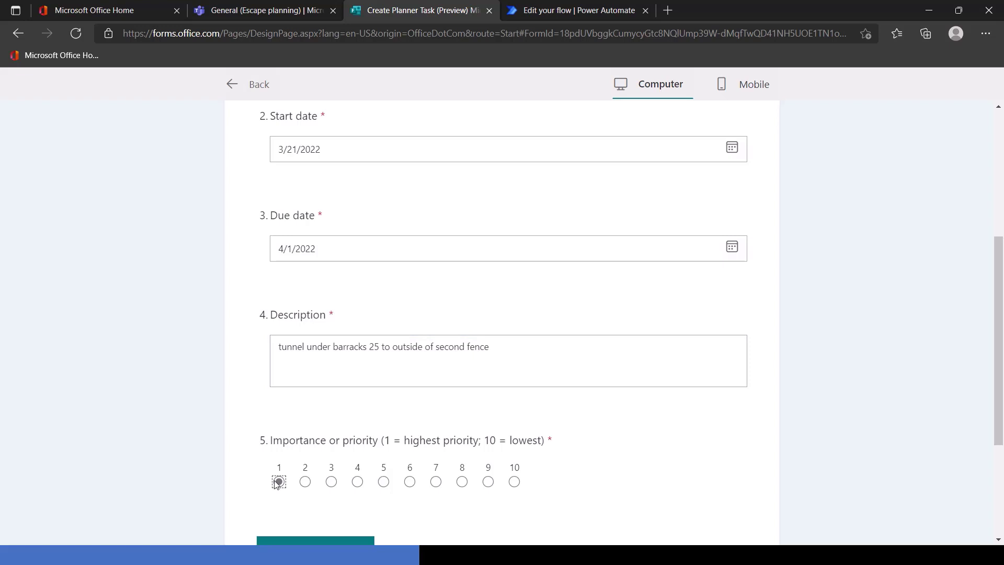
{"action": "scroll", "coordinate": [336, 448], "scroll_direction": "down", "scroll_amount": 3}
{"action": "left_click", "coordinate": [319, 418]}
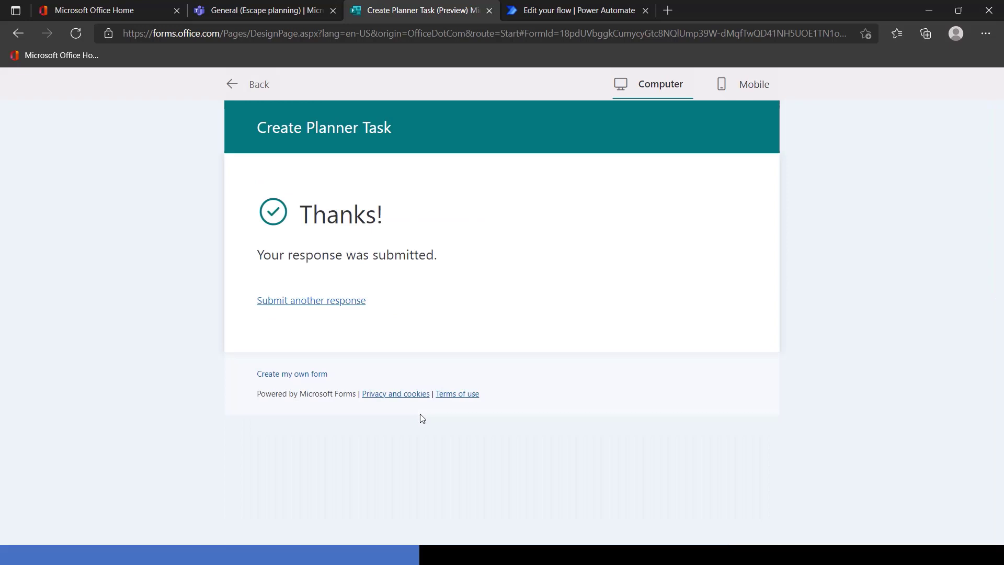
Open the flow's latest successful run and inspect the Get response details values
{"action": "left_click", "coordinate": [556, 11]}
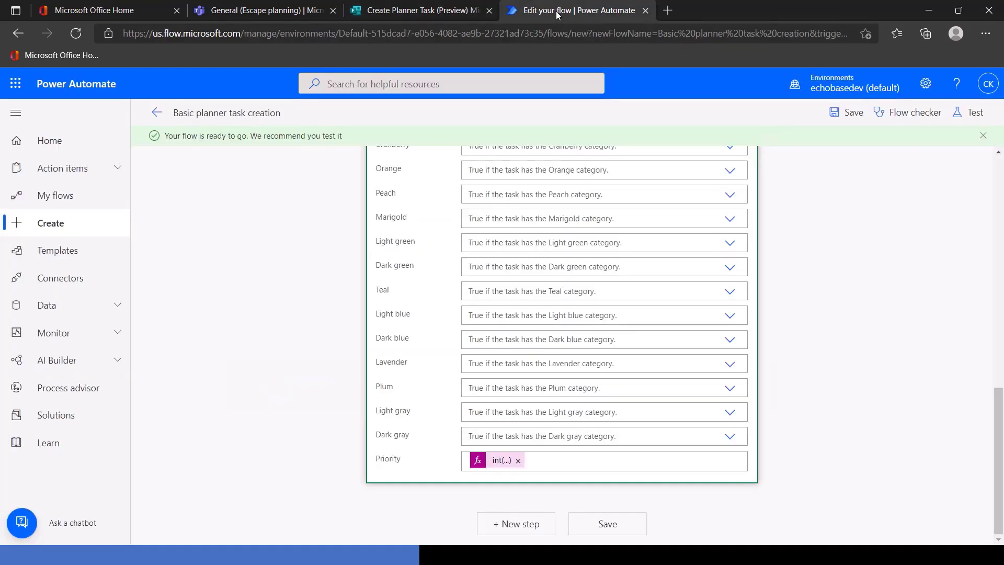
{"action": "left_click", "coordinate": [158, 111]}
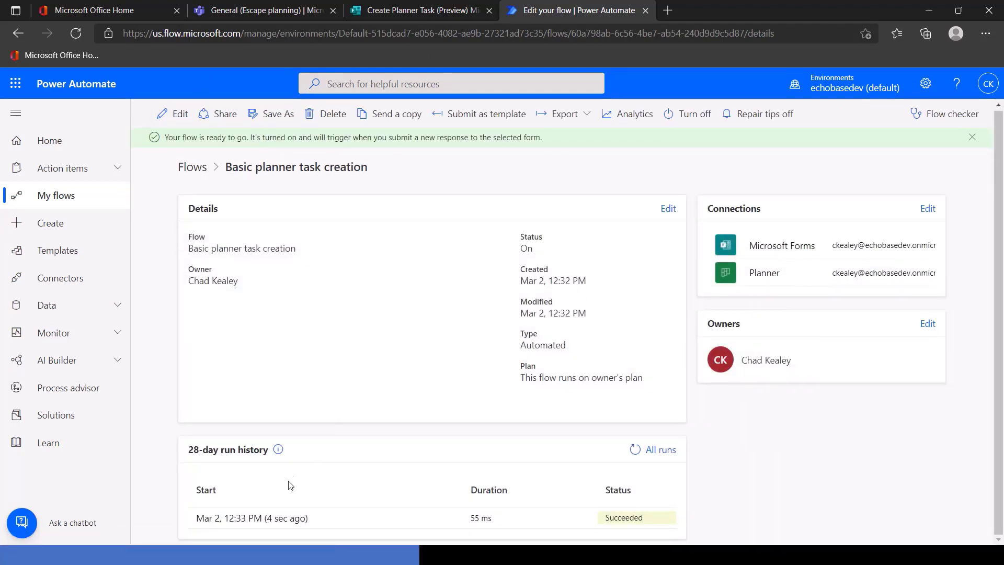
{"action": "left_click", "coordinate": [272, 519]}
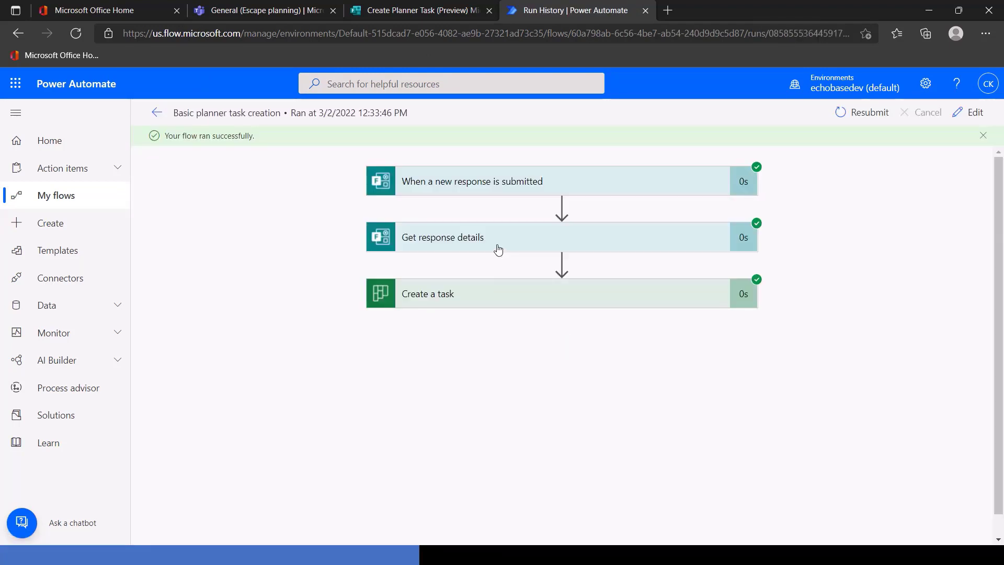
{"action": "left_click", "coordinate": [503, 241]}
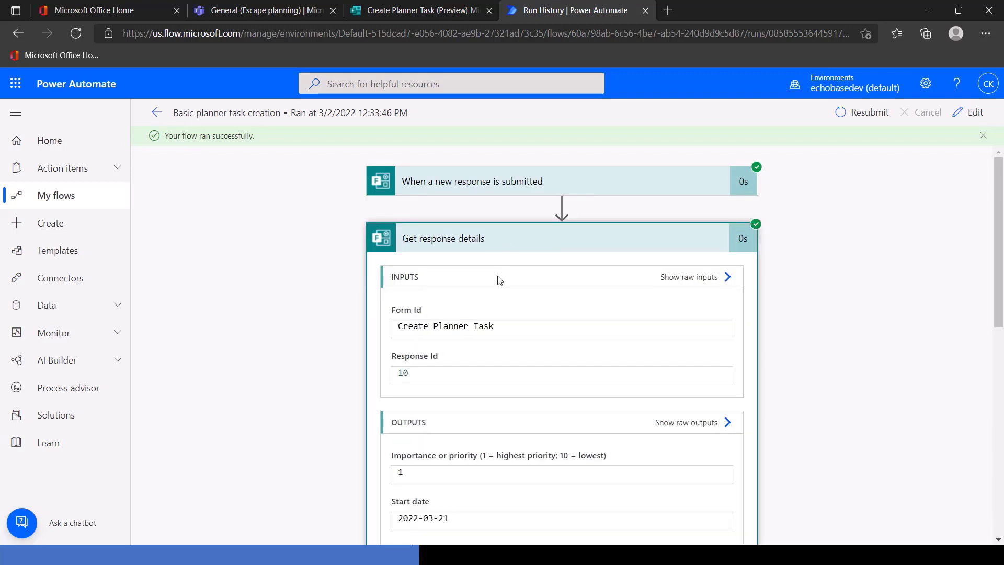
{"action": "left_click", "coordinate": [529, 239]}
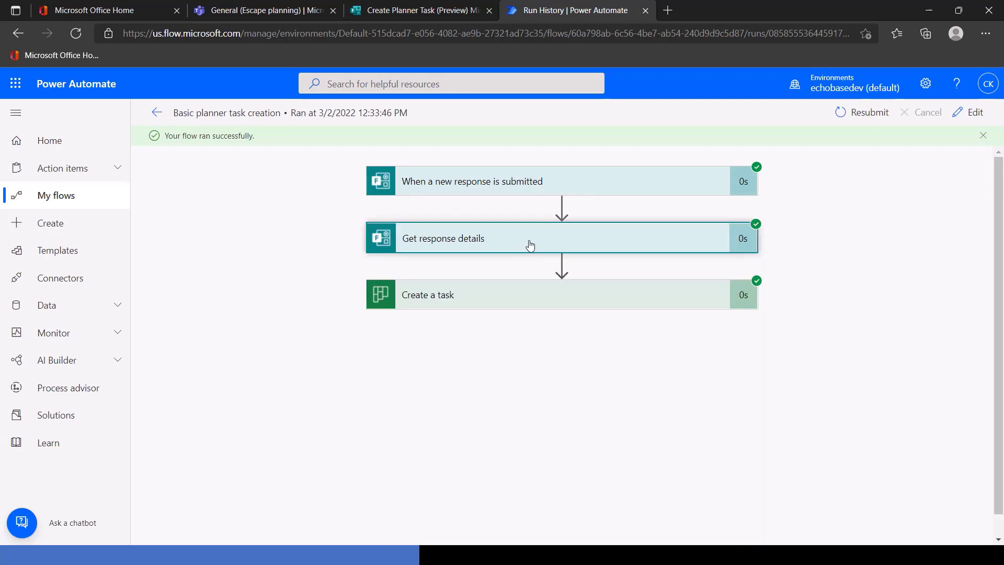
Check the Create a task inputs, then view the new task on the Escape tasks board
{"action": "left_click", "coordinate": [530, 293]}
{"action": "scroll", "coordinate": [546, 313], "scroll_direction": "down", "scroll_amount": 1}
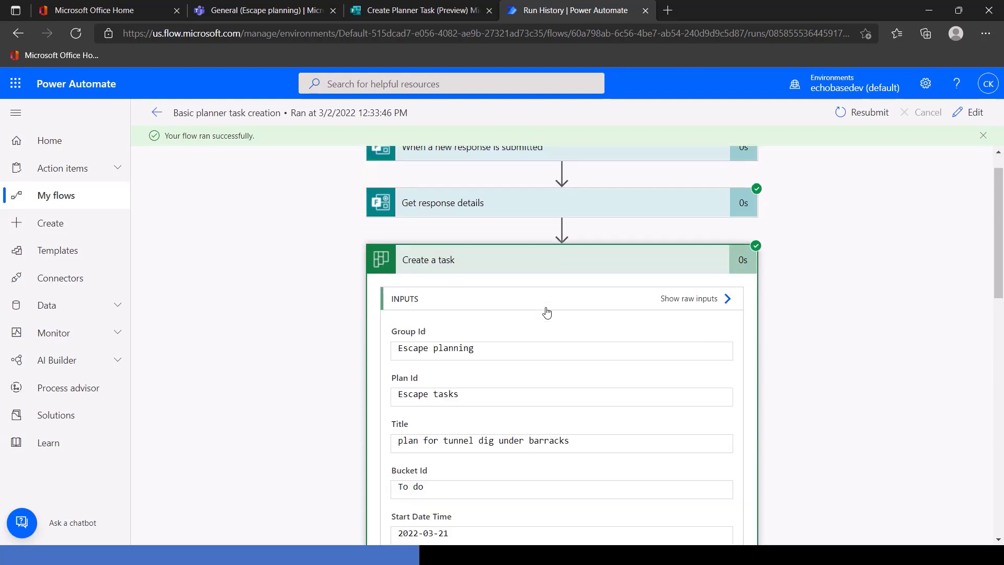
{"action": "scroll", "coordinate": [547, 313], "scroll_direction": "down", "scroll_amount": 4}
{"action": "scroll", "coordinate": [546, 311], "scroll_direction": "up", "scroll_amount": 5}
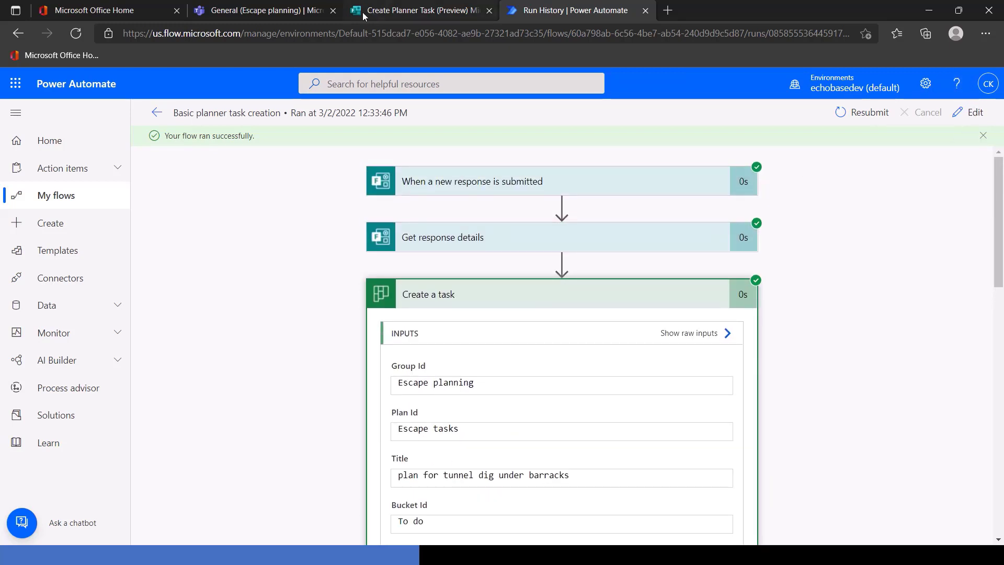
{"action": "left_click", "coordinate": [280, 12]}
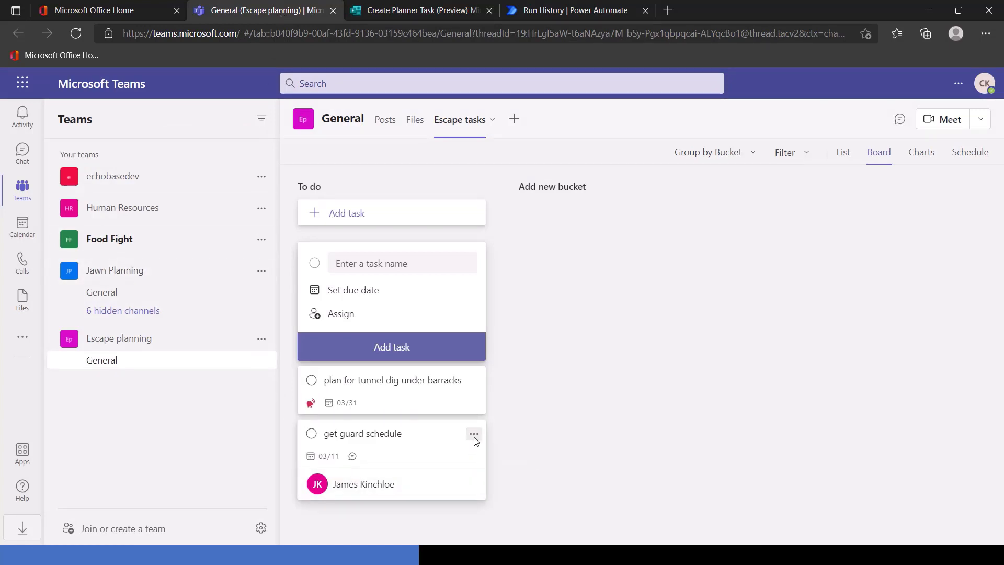
Delete the 'get guard schedule' task from the Escape tasks board
{"action": "left_click", "coordinate": [474, 443]}
{"action": "left_click", "coordinate": [477, 310]}
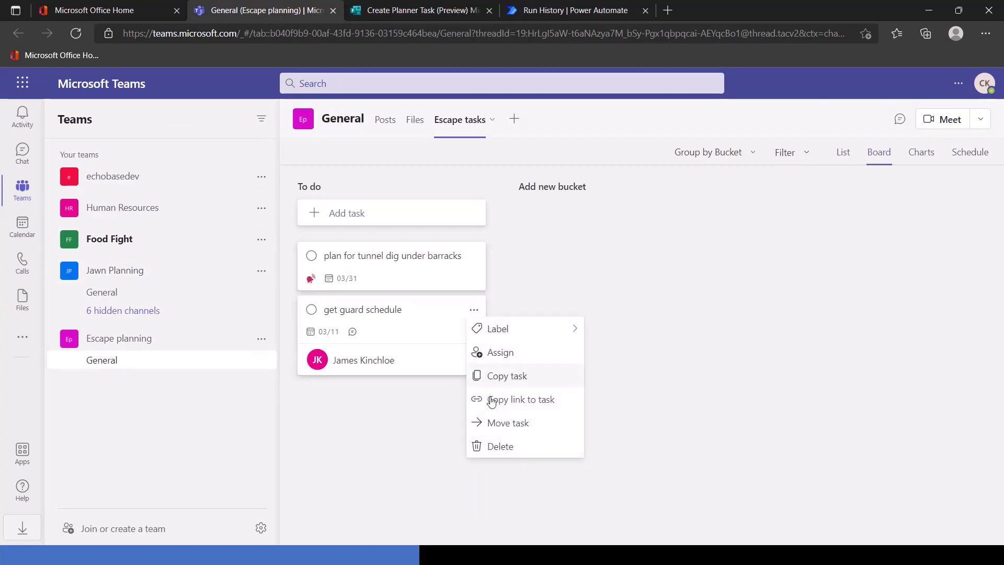
{"action": "left_click", "coordinate": [489, 445]}
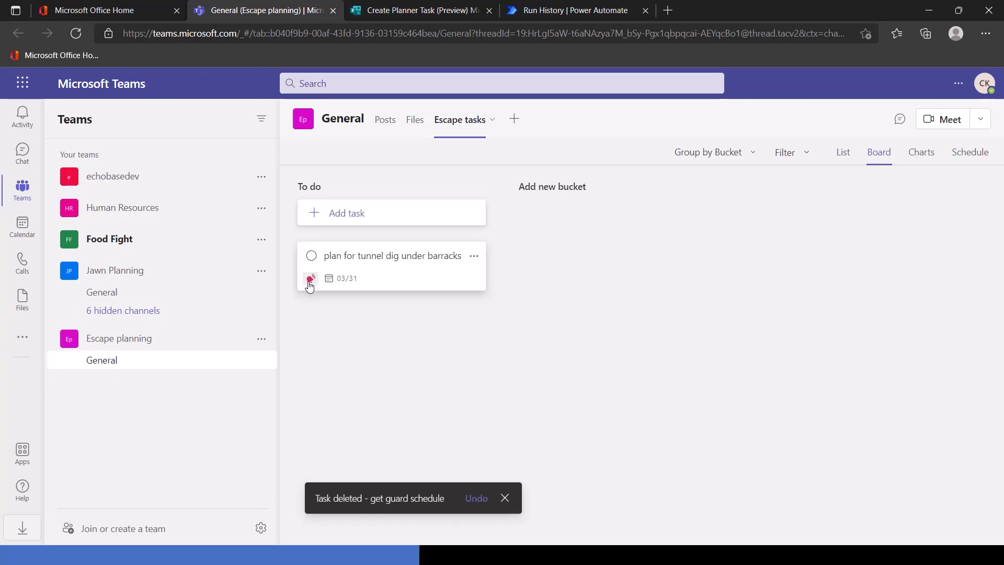
Review the tunnel dig task's dates, then delete 'plan for tunnel dig under barracks'
{"action": "left_click", "coordinate": [406, 275]}
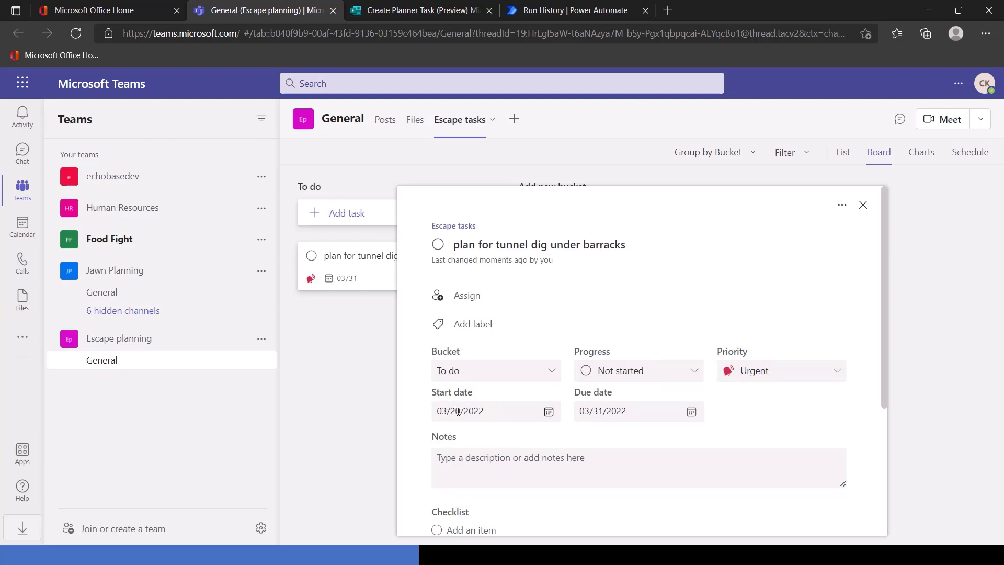
{"action": "left_click", "coordinate": [548, 412]}
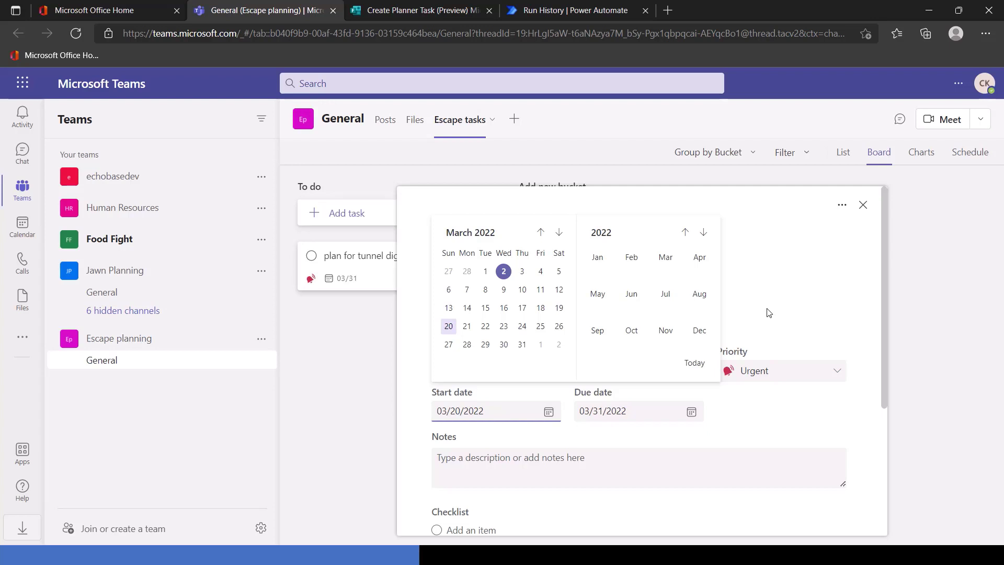
{"action": "left_click", "coordinate": [863, 205]}
{"action": "left_click", "coordinate": [864, 207]}
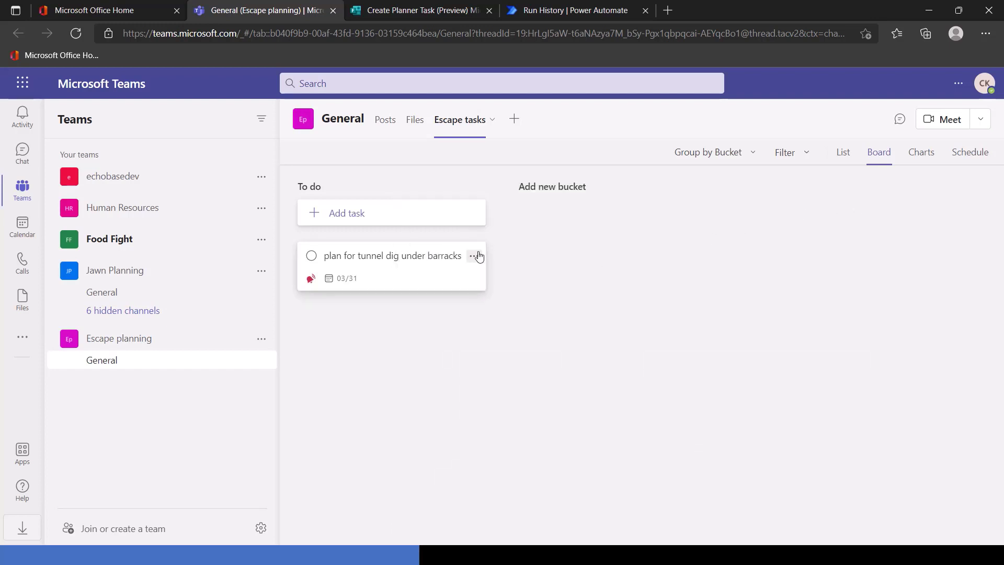
{"action": "left_click", "coordinate": [479, 256]}
{"action": "left_click", "coordinate": [481, 391]}
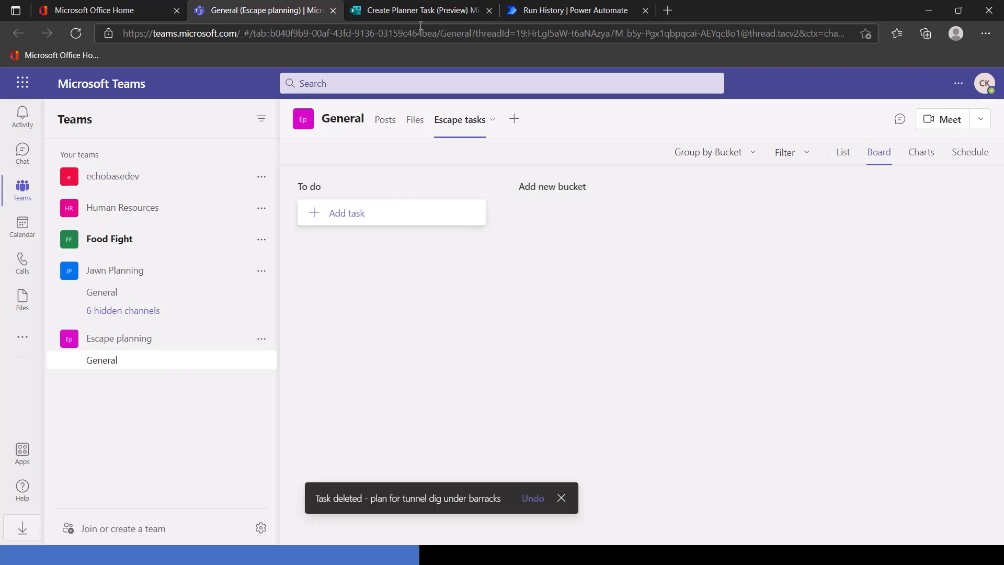
Edit the flow and add an Update task details action after Create a task
{"action": "left_click", "coordinate": [552, 11]}
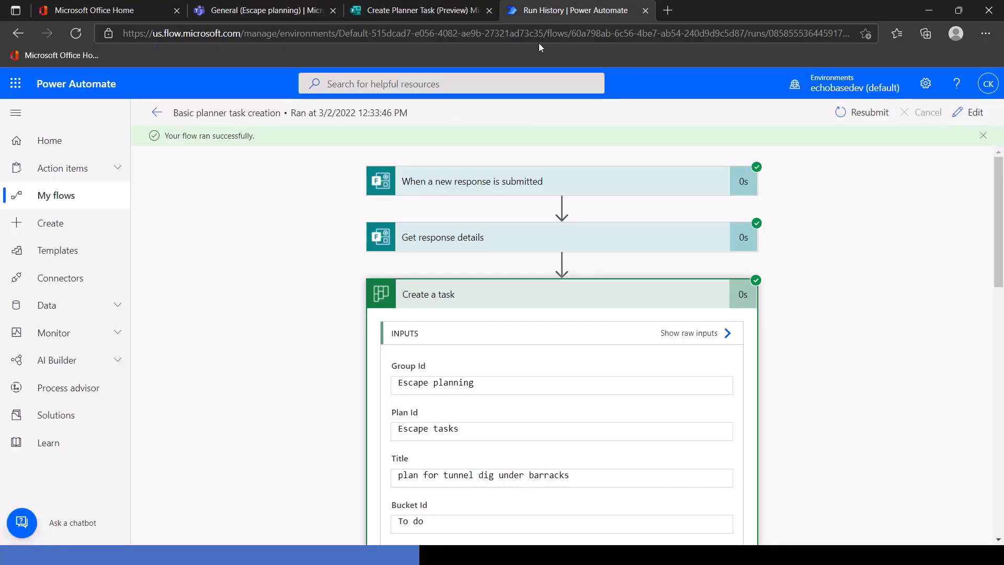
{"action": "left_click", "coordinate": [607, 291]}
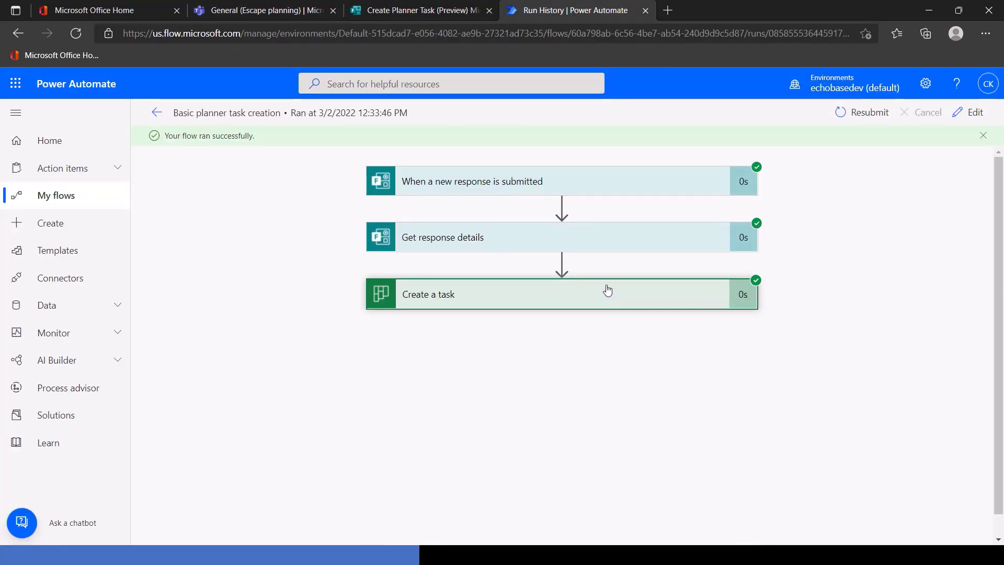
{"action": "left_click", "coordinate": [979, 113]}
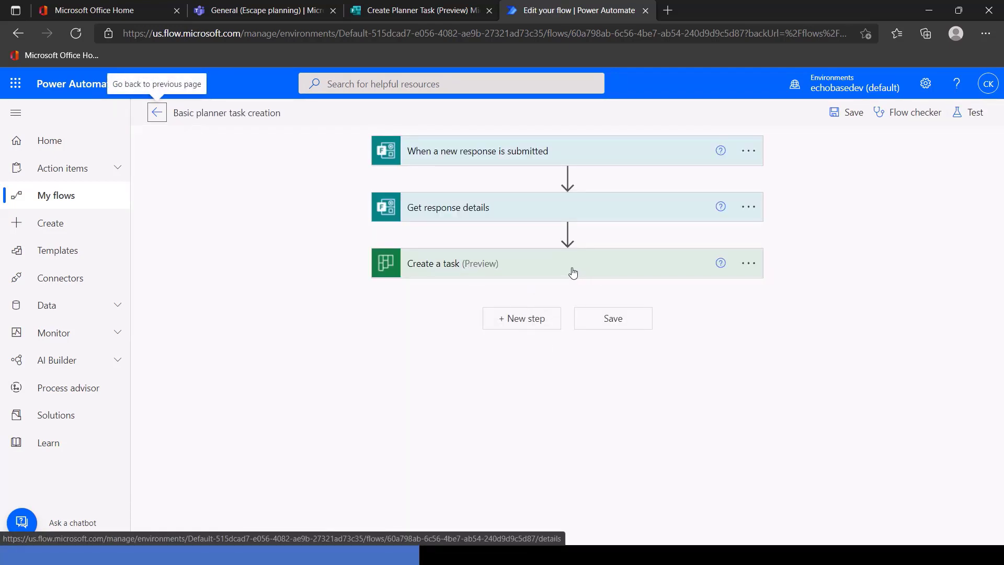
{"action": "left_click", "coordinate": [527, 316]}
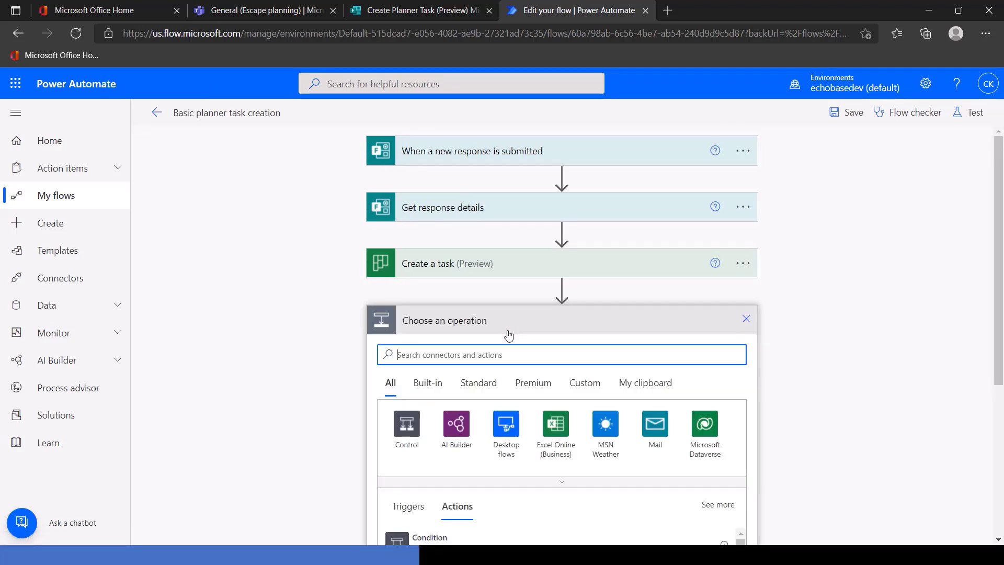
{"action": "type", "text": "task details"}
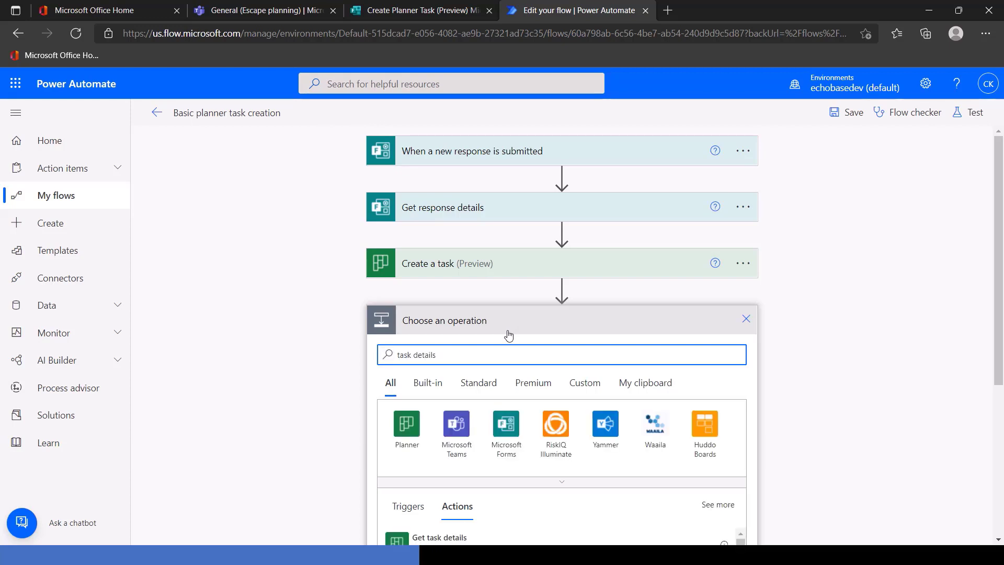
{"action": "scroll", "coordinate": [459, 331], "scroll_direction": "down", "scroll_amount": 2}
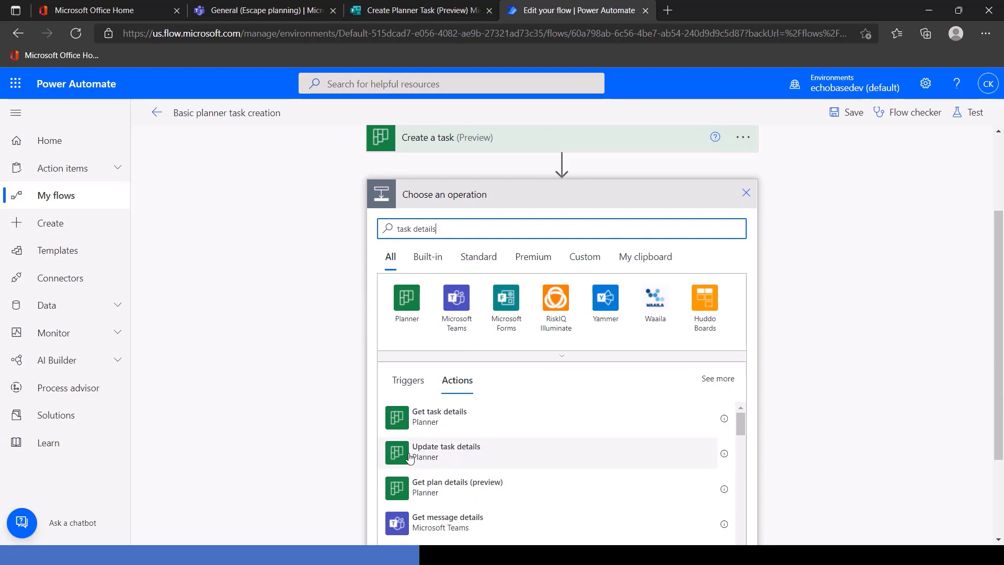
{"action": "left_click", "coordinate": [403, 457]}
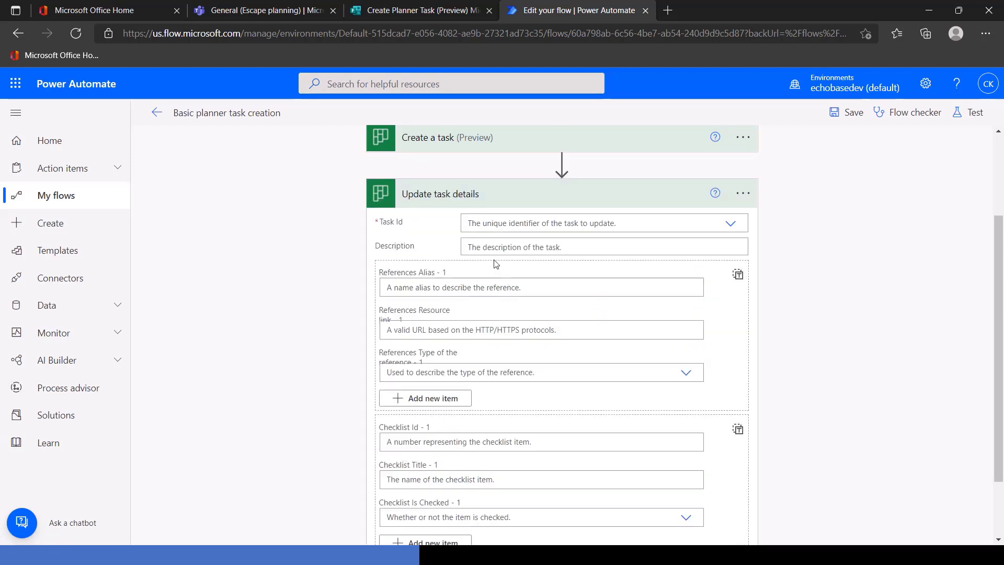
Set Task Id to the created task's Id and Description to the form's Description answer
{"action": "scroll", "coordinate": [499, 285], "scroll_direction": "up", "scroll_amount": 2}
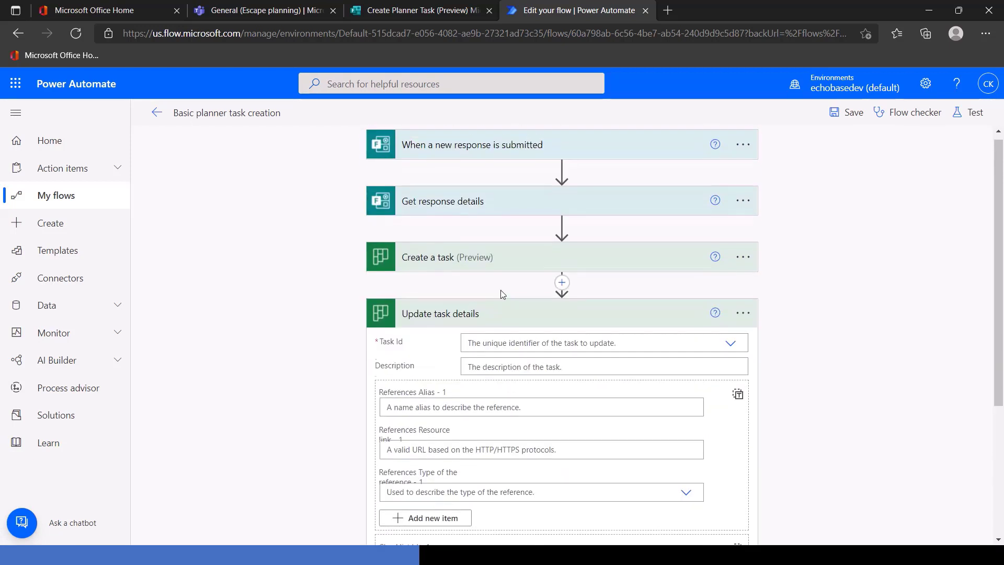
{"action": "left_click", "coordinate": [494, 352]}
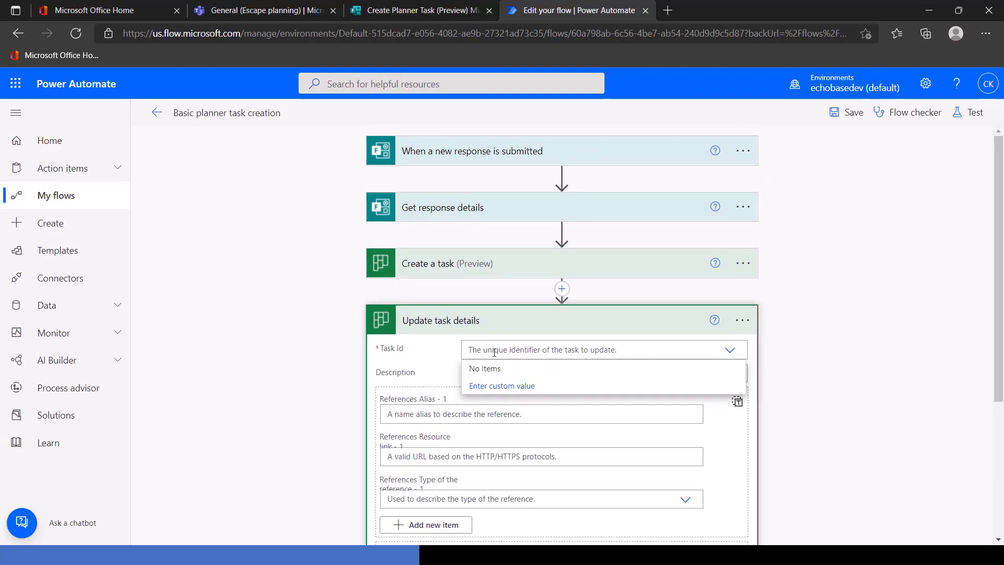
{"action": "left_click", "coordinate": [501, 387]}
{"action": "scroll", "coordinate": [802, 363], "scroll_direction": "down", "scroll_amount": 3}
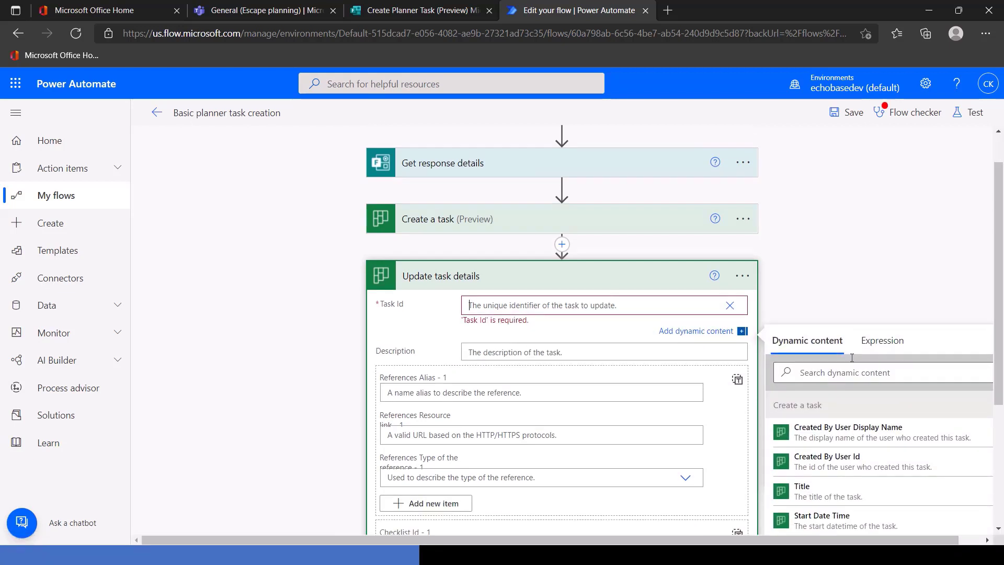
{"action": "scroll", "coordinate": [826, 413], "scroll_direction": "down", "scroll_amount": 2}
{"action": "left_click", "coordinate": [830, 479]}
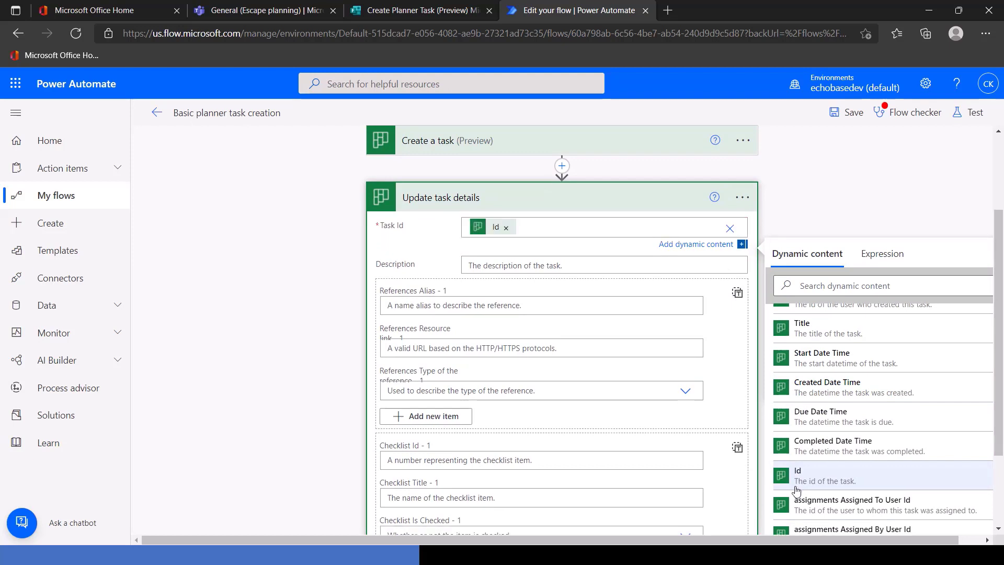
{"action": "left_click", "coordinate": [485, 264]}
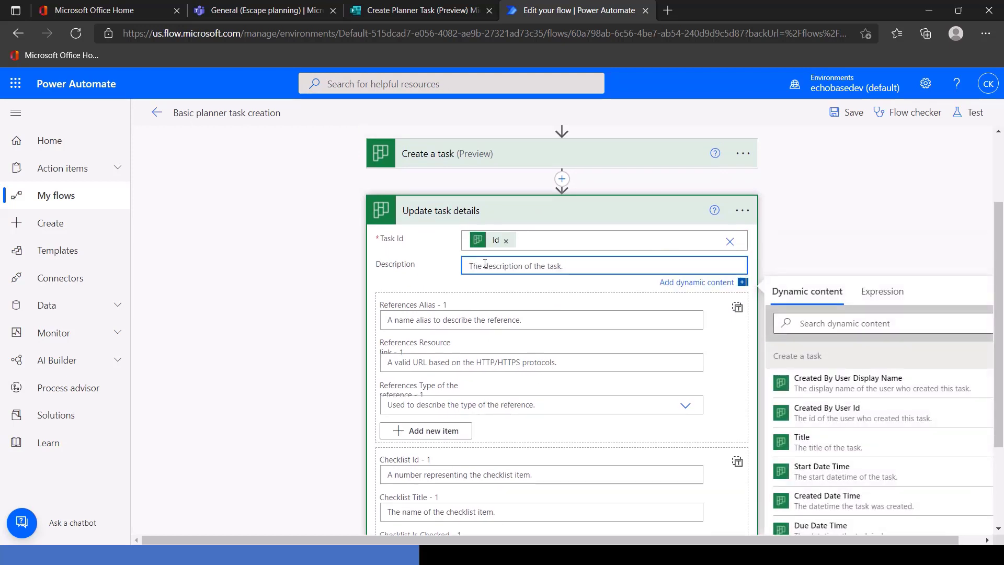
{"action": "left_click", "coordinate": [821, 323]}
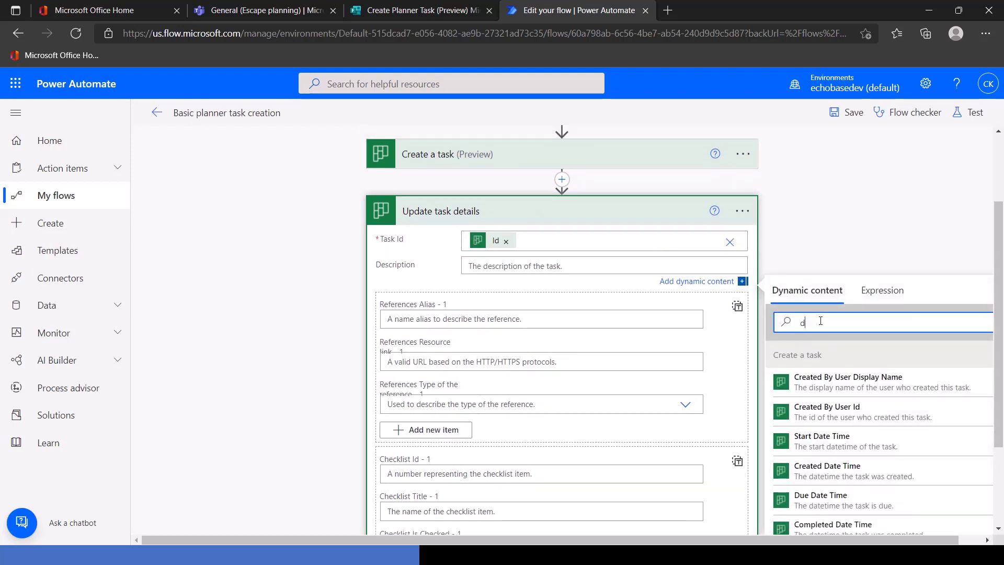
{"action": "type", "text": "des"}
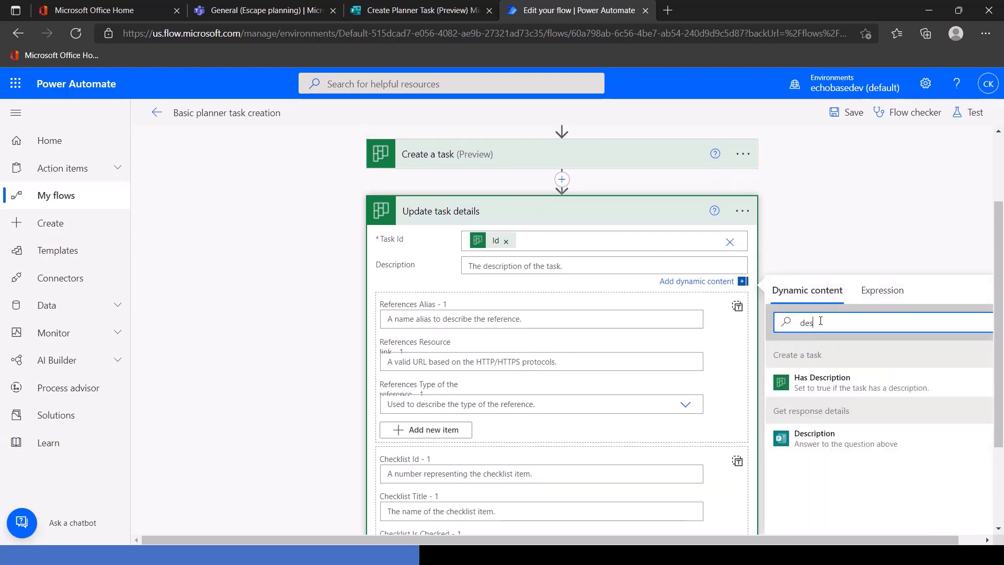
{"action": "left_click", "coordinate": [816, 439]}
{"action": "scroll", "coordinate": [520, 299], "scroll_direction": "down", "scroll_amount": 3}
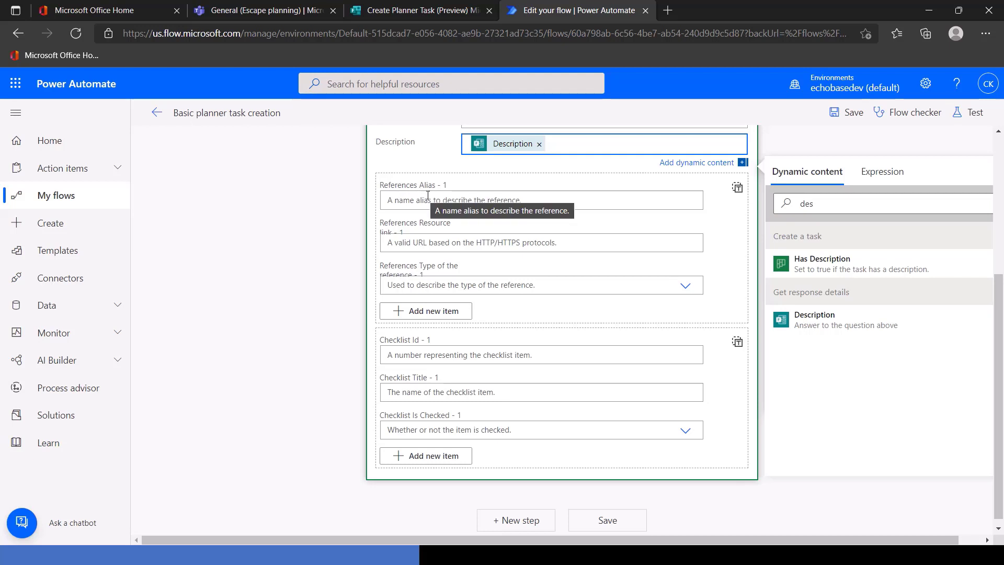
Add a task named 'task' to the To do bucket on the Planner board
{"action": "key", "text": "ctrl+2"}
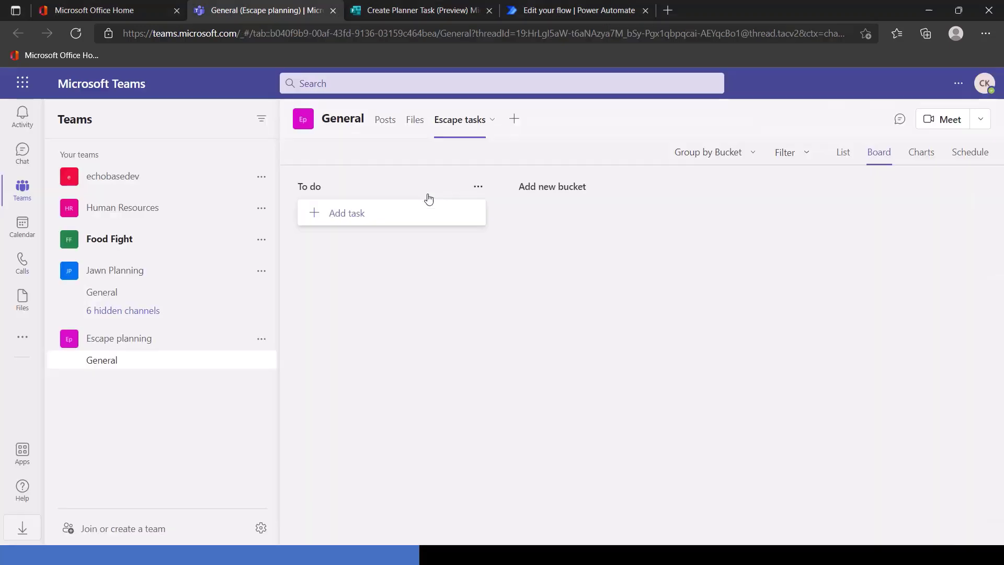
{"action": "left_click", "coordinate": [366, 222]}
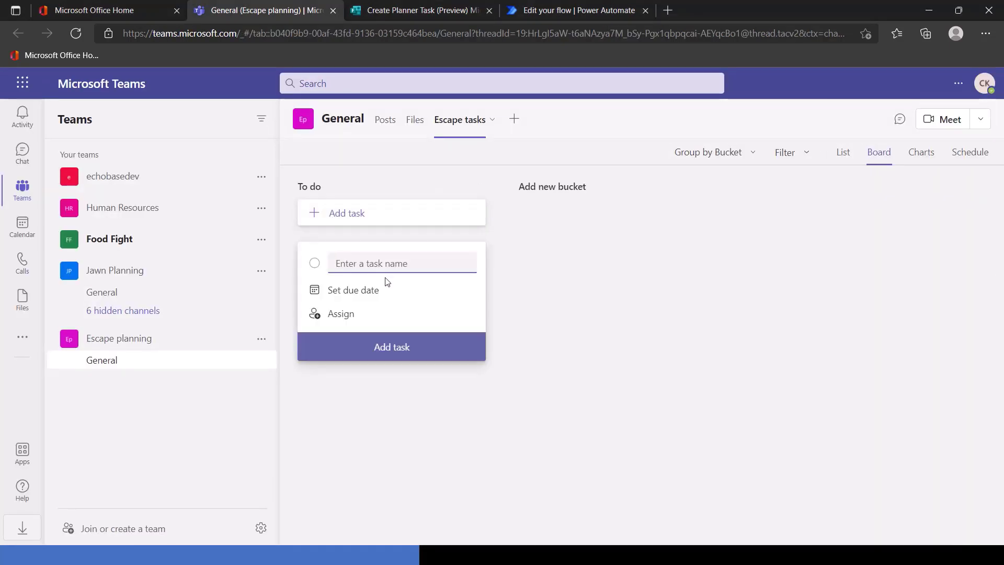
{"action": "type", "text": "task"}
{"action": "key", "text": "Return"}
{"action": "left_click", "coordinate": [390, 387]}
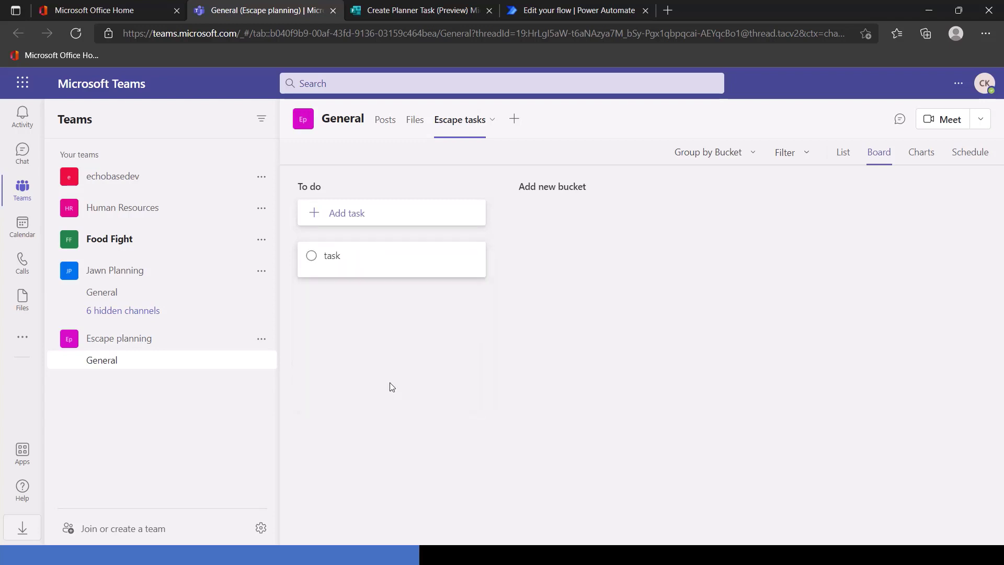
Open the task card's details and look at its attachment options without adding one
{"action": "left_click", "coordinate": [378, 252]}
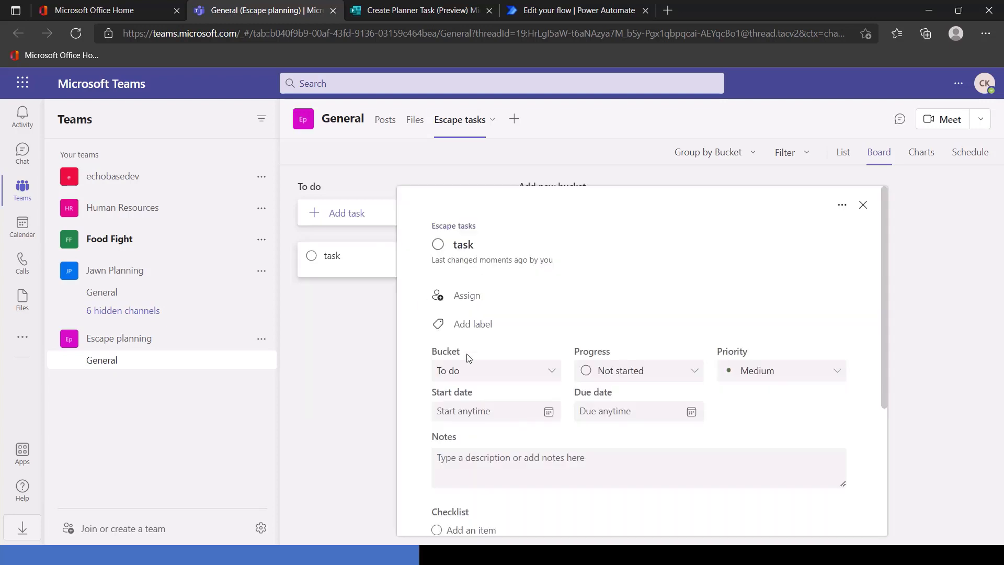
{"action": "scroll", "coordinate": [566, 386], "scroll_direction": "down", "scroll_amount": 3}
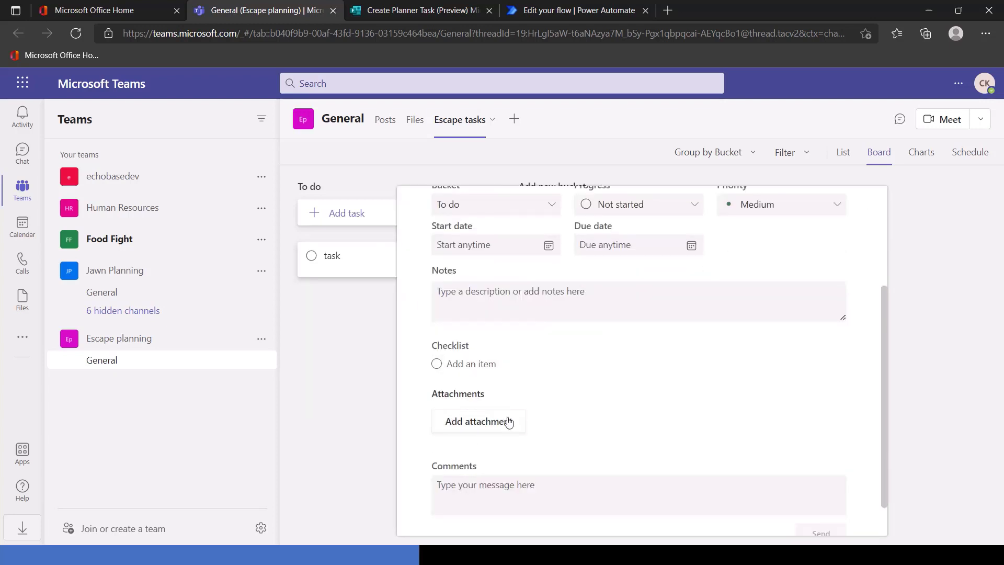
{"action": "left_click", "coordinate": [504, 422]}
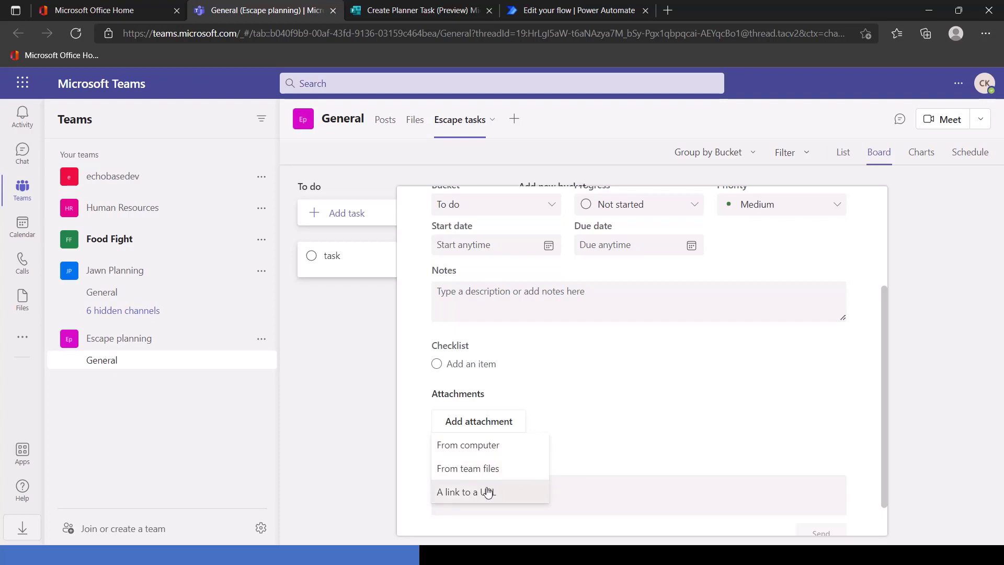
{"action": "left_click", "coordinate": [582, 413]}
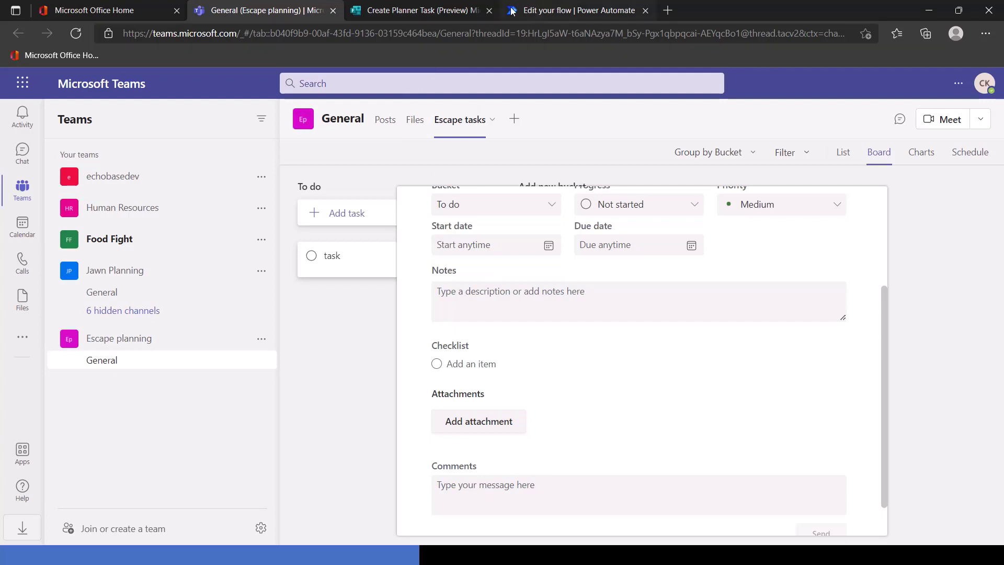
{"action": "left_click", "coordinate": [429, 12]}
{"action": "left_click", "coordinate": [512, 12]}
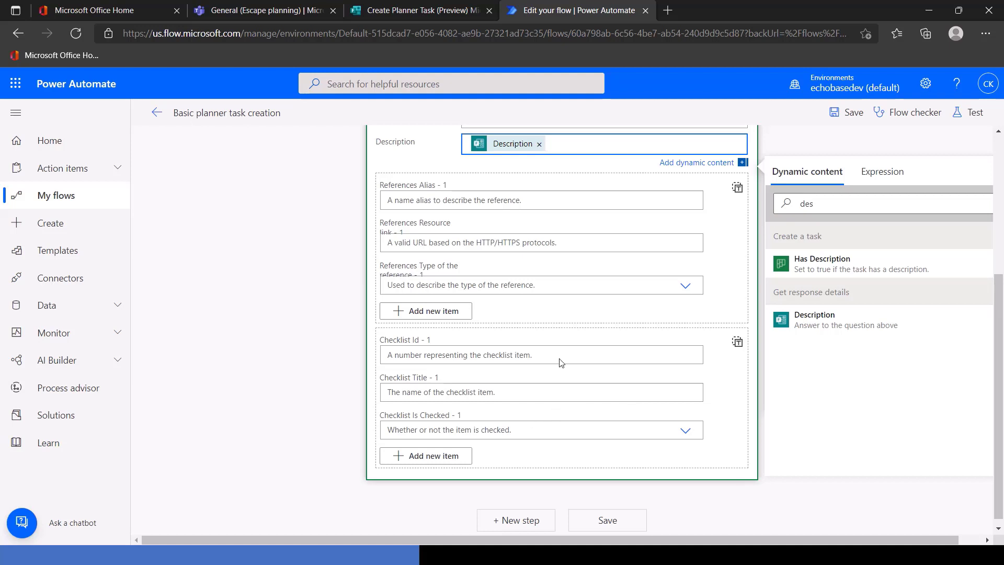
Scroll through the task details pane, close it, and return to the flow editor
{"action": "left_click", "coordinate": [278, 8]}
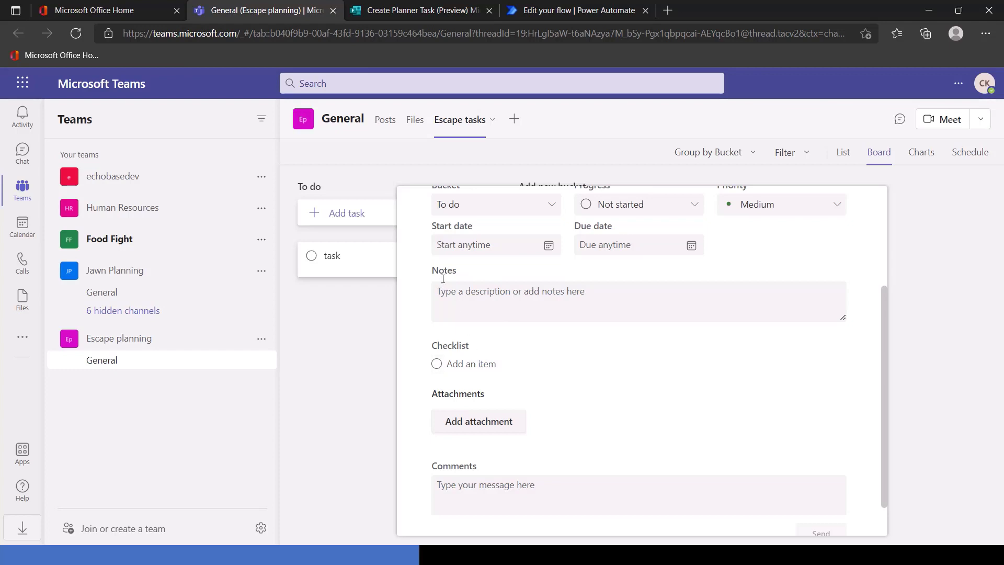
{"action": "scroll", "coordinate": [527, 247], "scroll_direction": "up", "scroll_amount": 3}
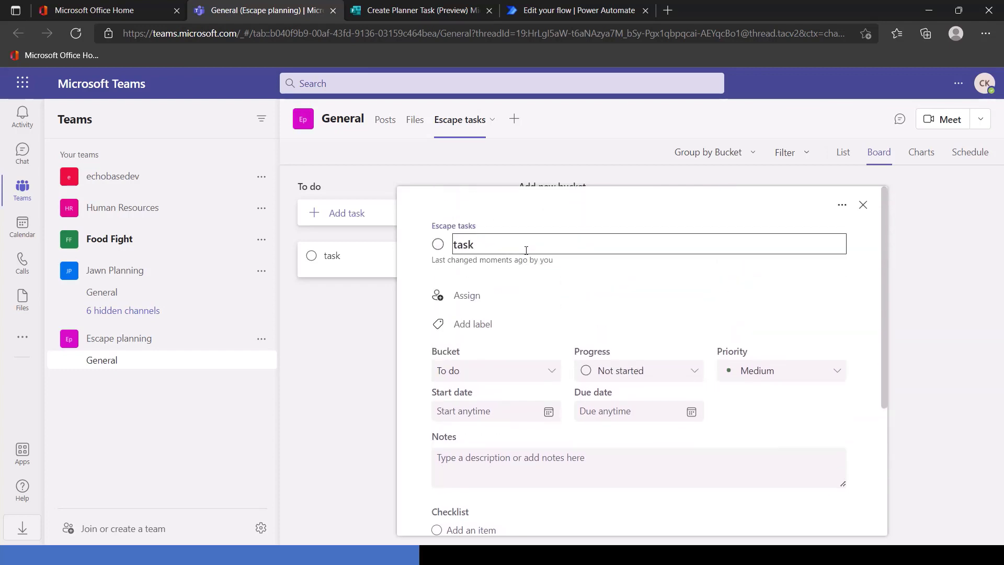
{"action": "scroll", "coordinate": [523, 251], "scroll_direction": "down", "scroll_amount": 4}
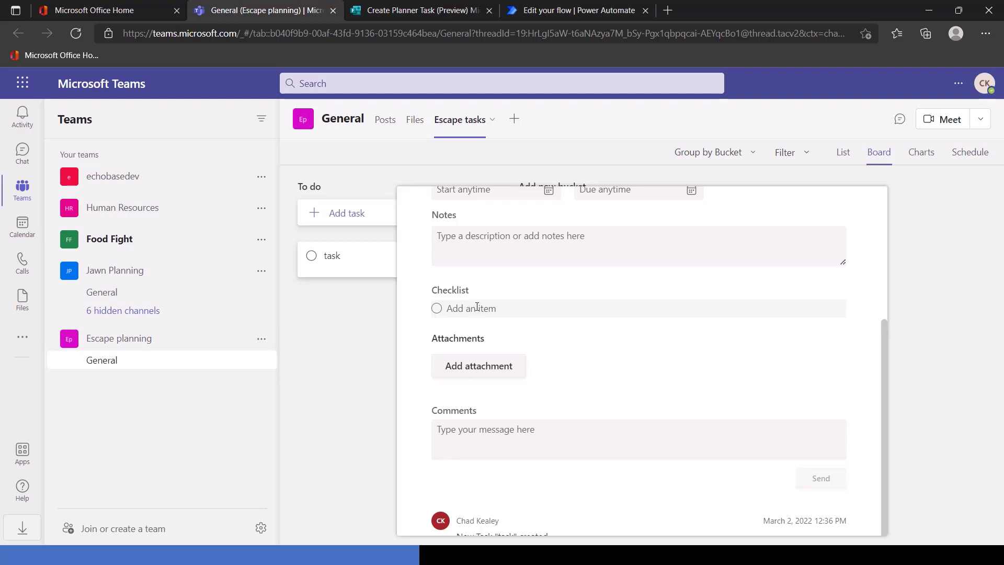
{"action": "scroll", "coordinate": [695, 277], "scroll_direction": "up", "scroll_amount": 5}
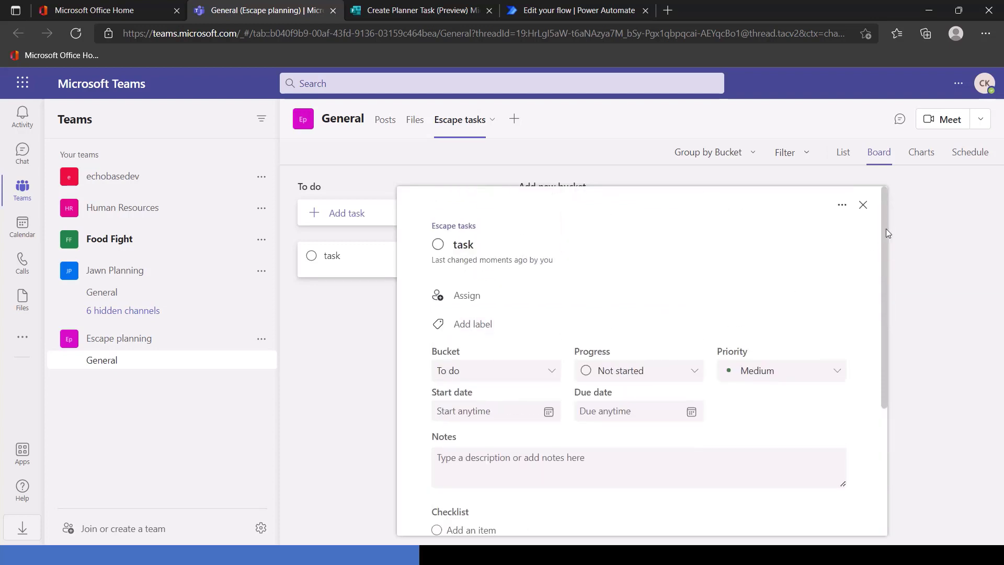
{"action": "left_click", "coordinate": [864, 206]}
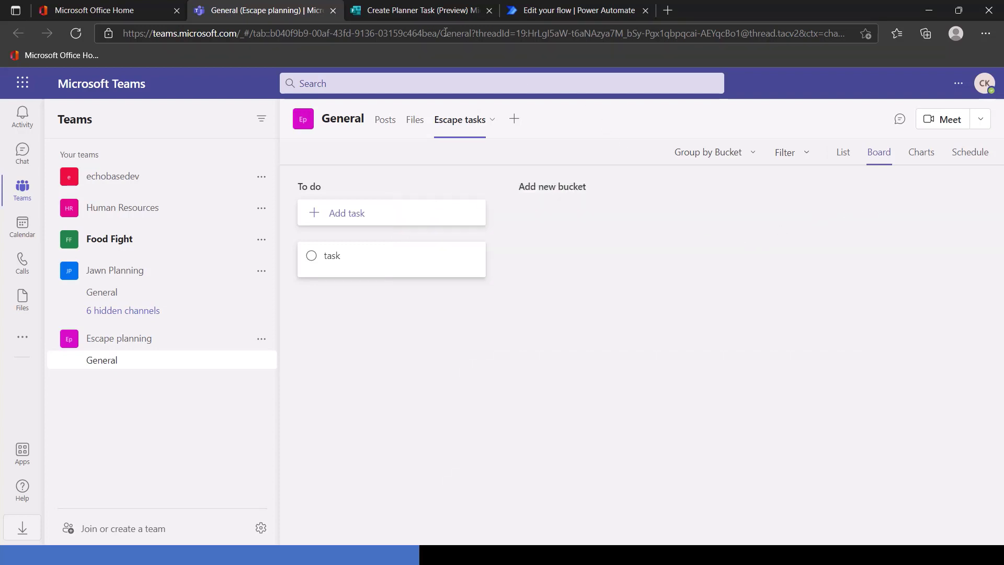
{"action": "left_click", "coordinate": [575, 12]}
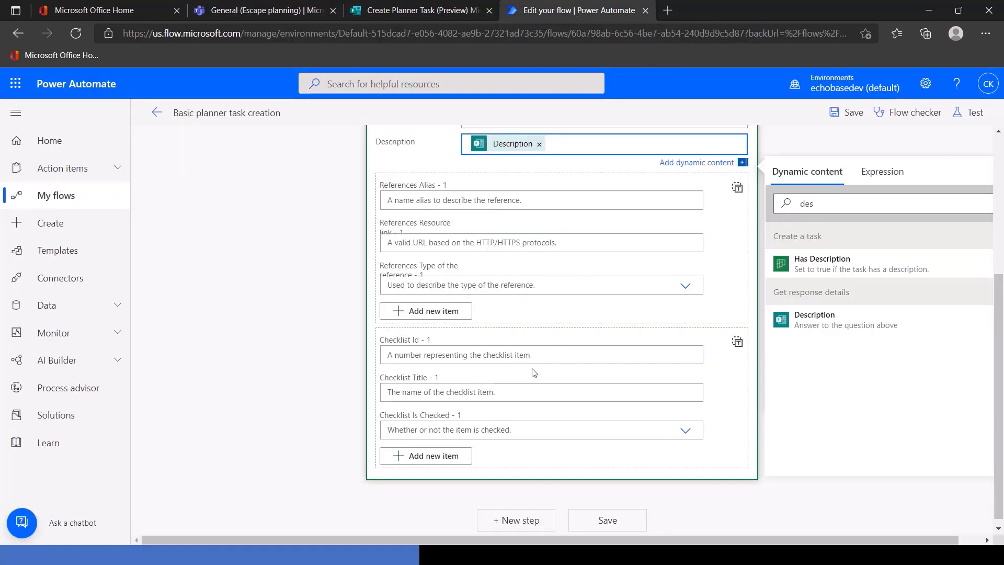
Collapse Update task details, save the flow, and open My flows in a new tab
{"action": "scroll", "coordinate": [541, 353], "scroll_direction": "up", "scroll_amount": 5}
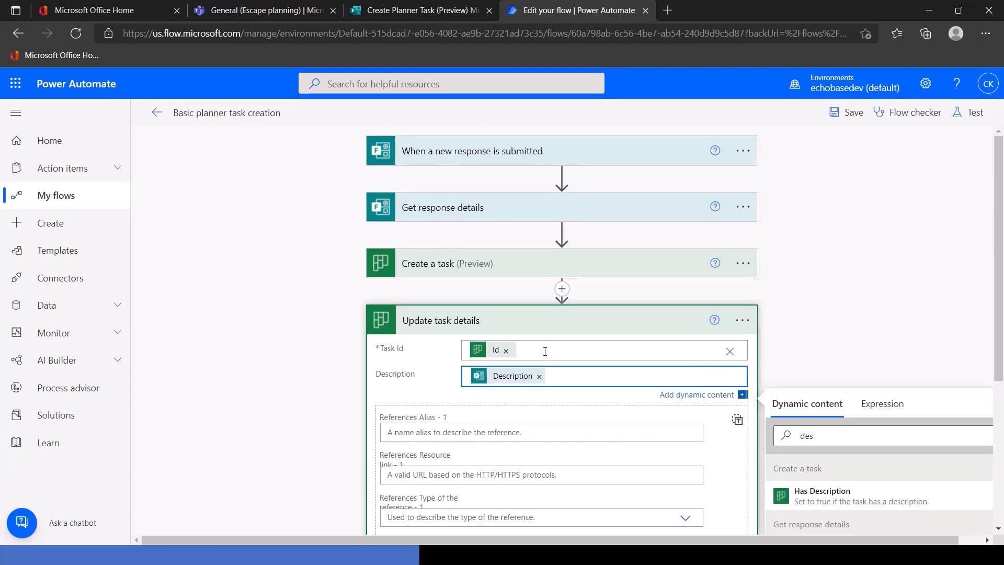
{"action": "left_click", "coordinate": [590, 322]}
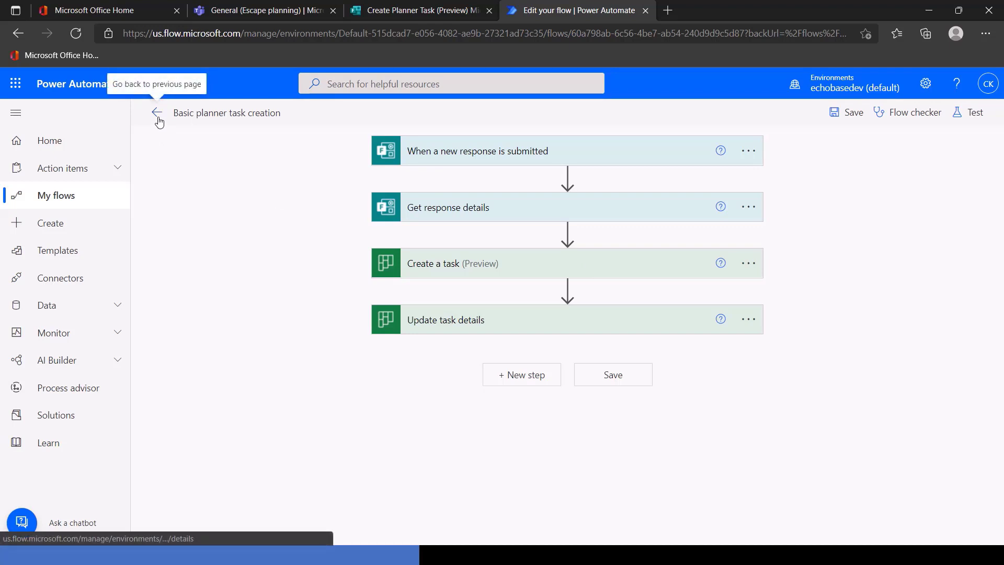
{"action": "left_click", "coordinate": [854, 115]}
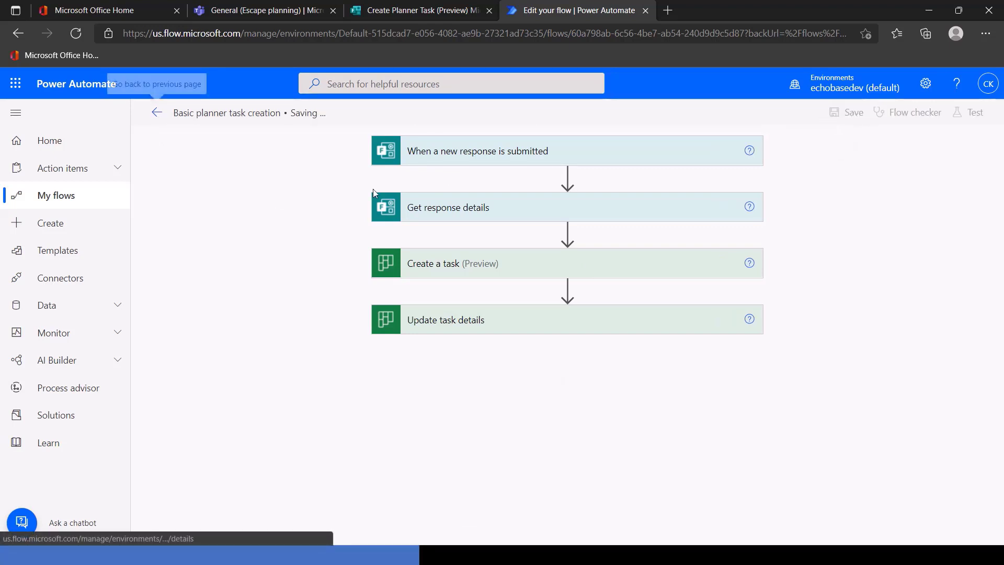
{"action": "right_click", "coordinate": [47, 195]}
{"action": "left_click", "coordinate": [52, 203]}
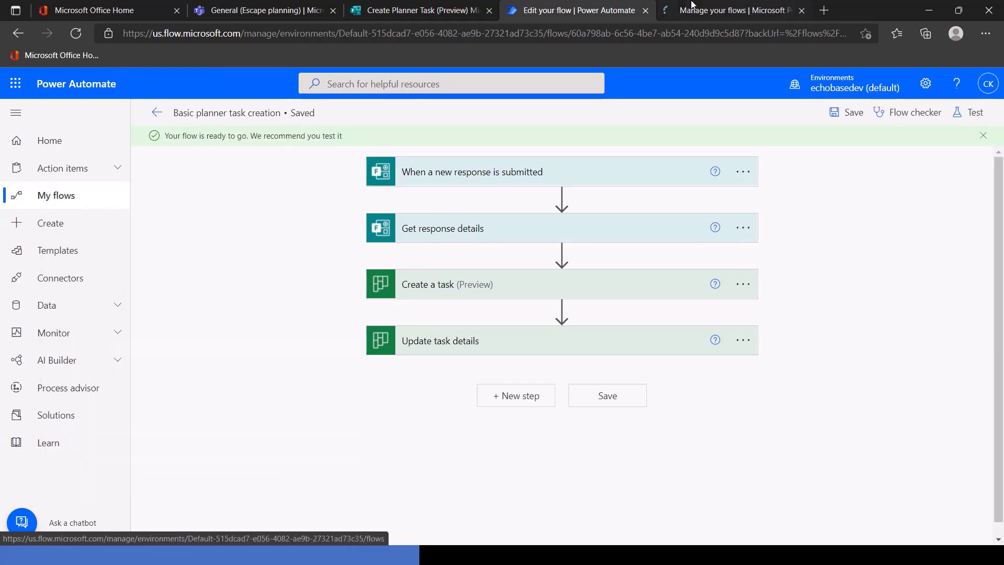
Open the 'TEST: Create Planner Task' flow from the flows list in edit mode
{"action": "left_click", "coordinate": [723, 12]}
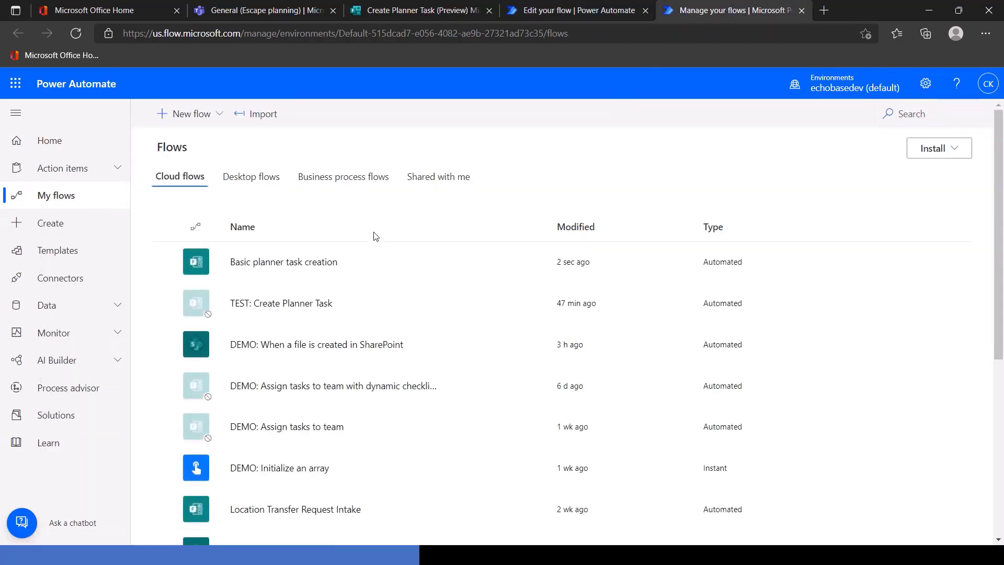
{"action": "left_click", "coordinate": [303, 303]}
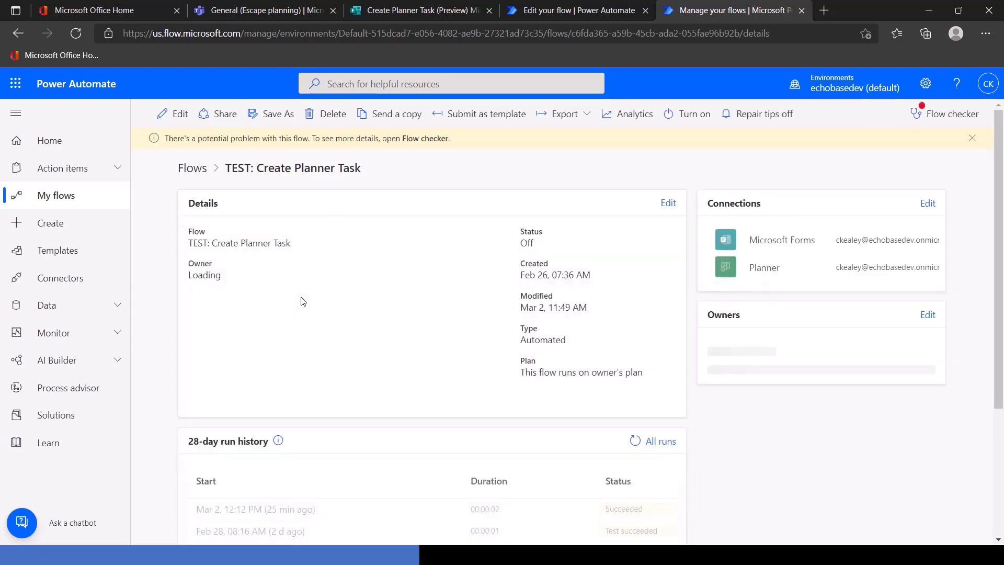
{"action": "left_click", "coordinate": [179, 115]}
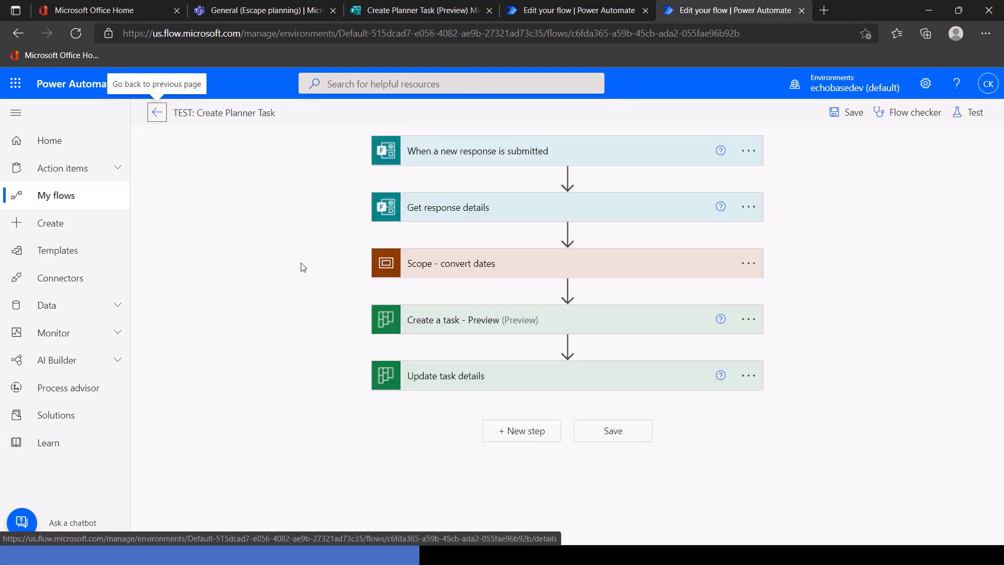
Expand Scope - convert dates and inspect its Convert time zone - start date action
{"action": "left_click", "coordinate": [672, 267]}
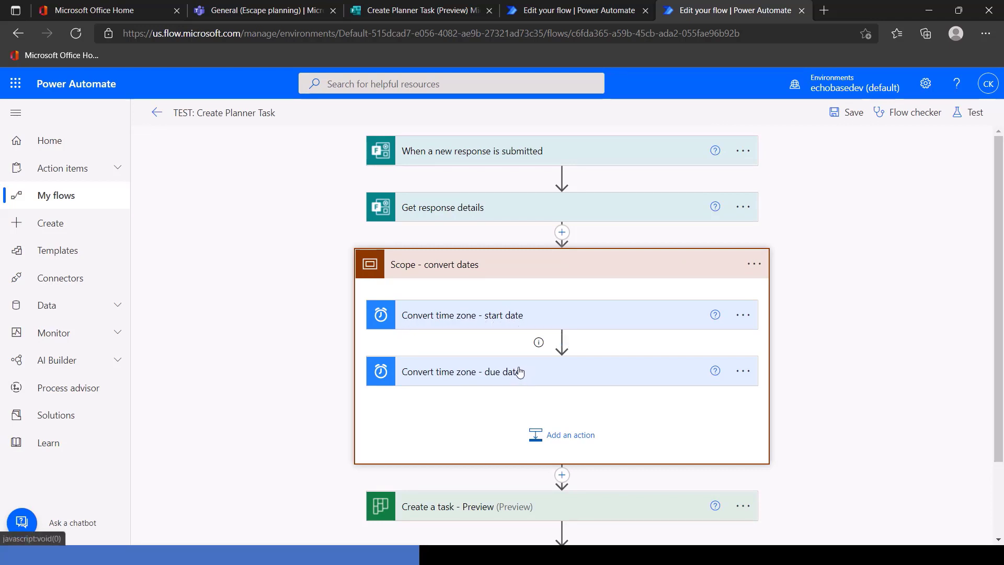
{"action": "left_click", "coordinate": [638, 314]}
{"action": "mouse_move", "coordinate": [504, 349]}
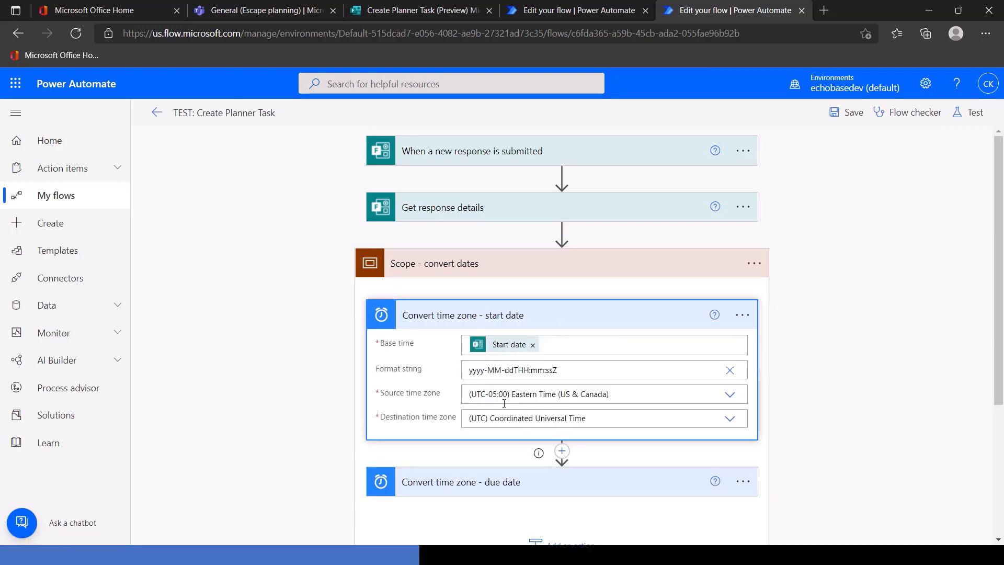
{"action": "left_click", "coordinate": [648, 319]}
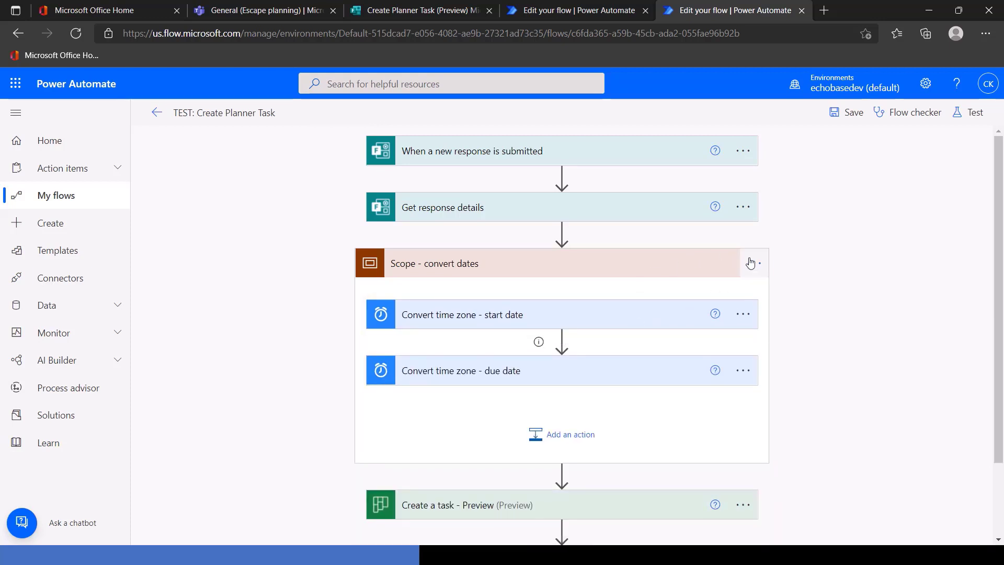
{"action": "left_click", "coordinate": [597, 317]}
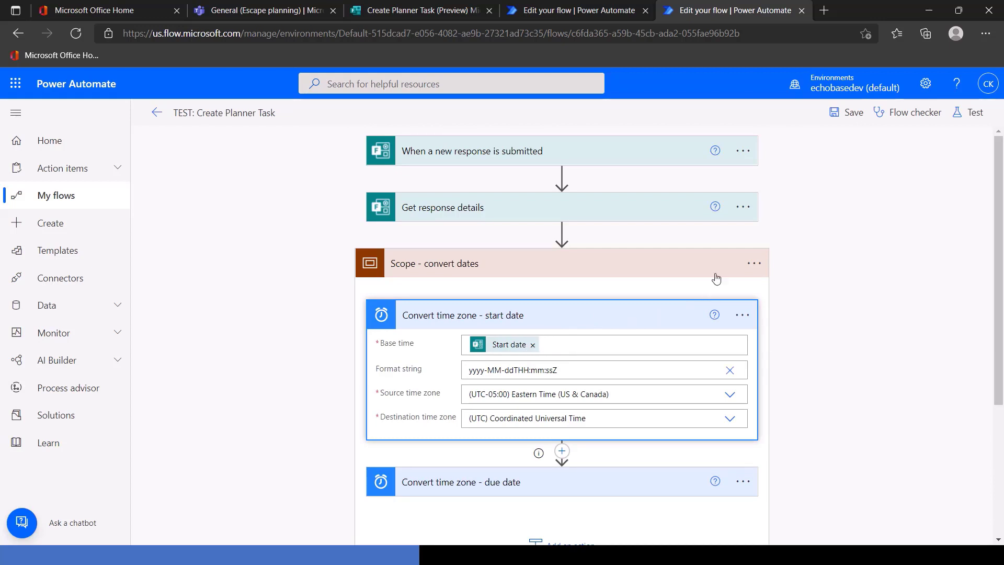
{"action": "left_click", "coordinate": [678, 270]}
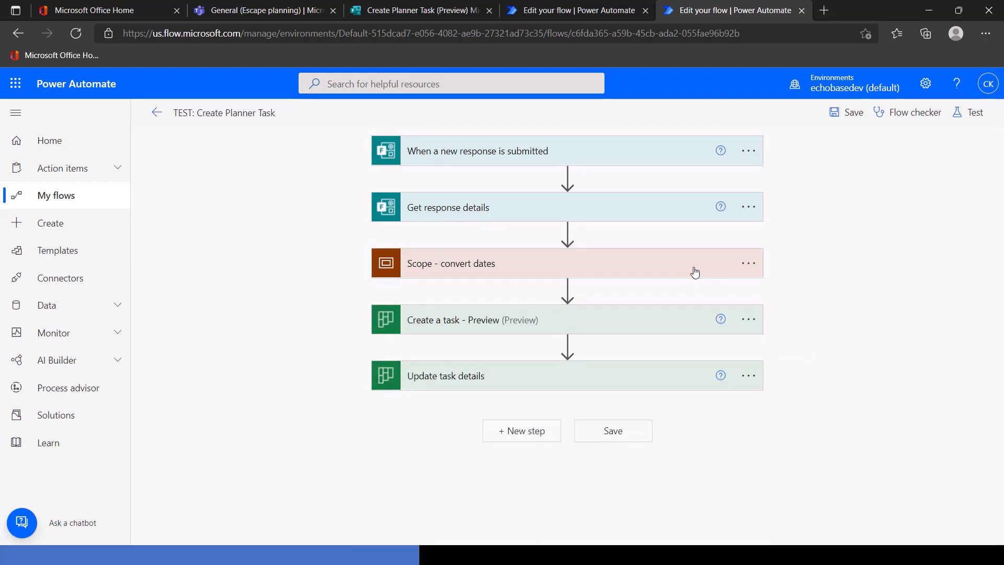
Copy the Scope - convert dates step to the clipboard from the TEST flow
{"action": "left_click", "coordinate": [749, 263]}
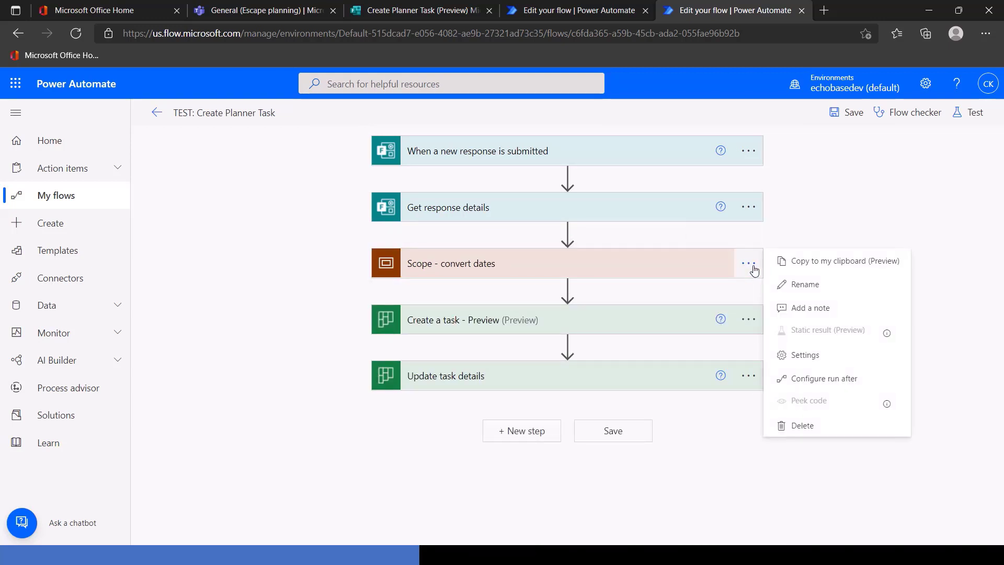
{"action": "left_click", "coordinate": [797, 263]}
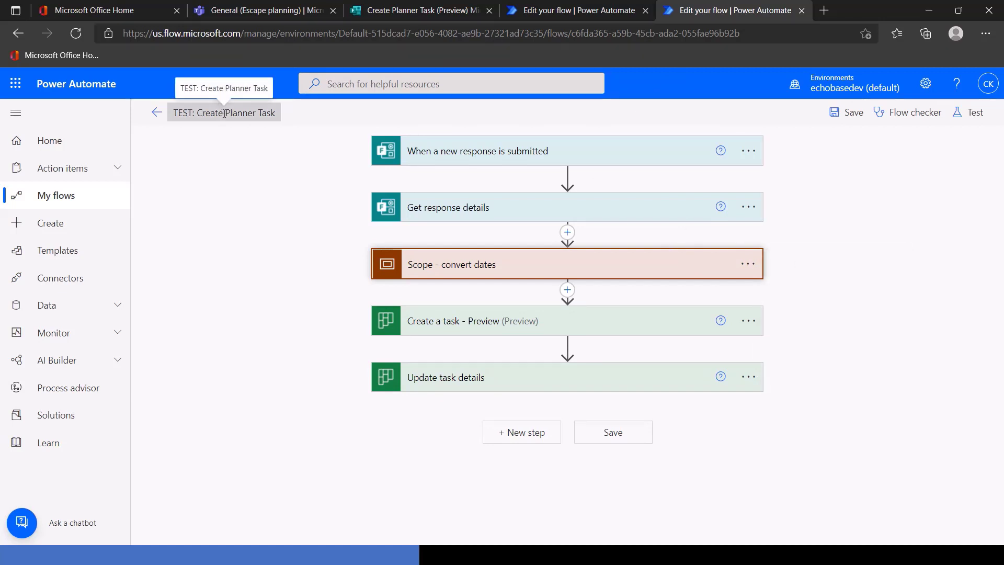
{"action": "left_click", "coordinate": [564, 10]}
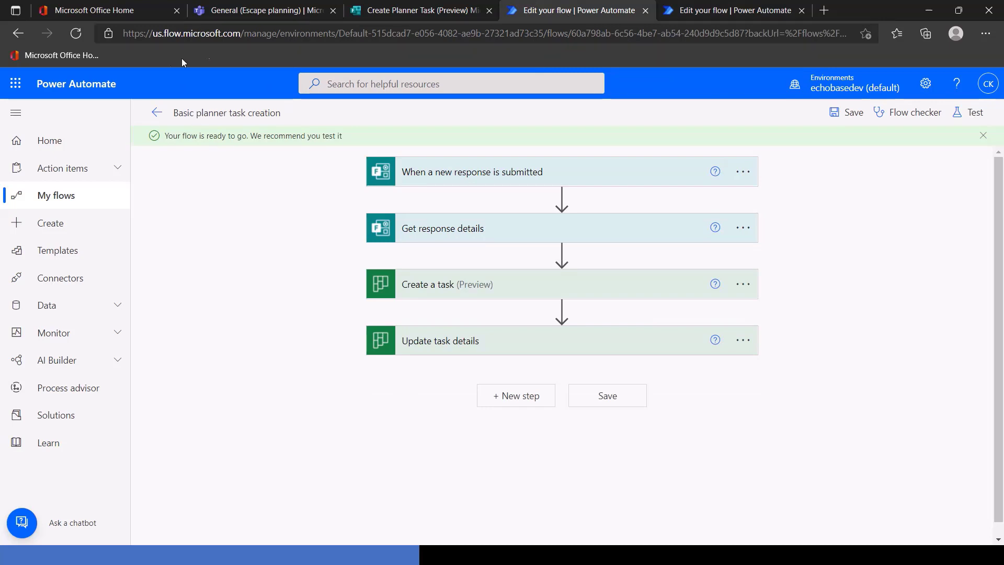
Paste the copied scope after Get response details in Basic planner task creation and expand it
{"action": "mouse_move", "coordinate": [561, 256]}
{"action": "left_click", "coordinate": [562, 255]}
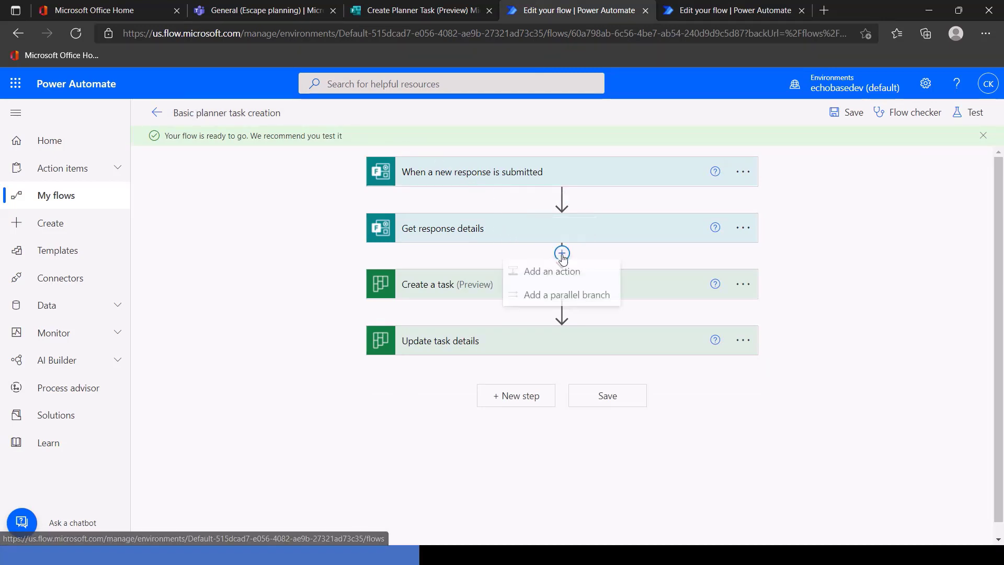
{"action": "left_click", "coordinate": [560, 270]}
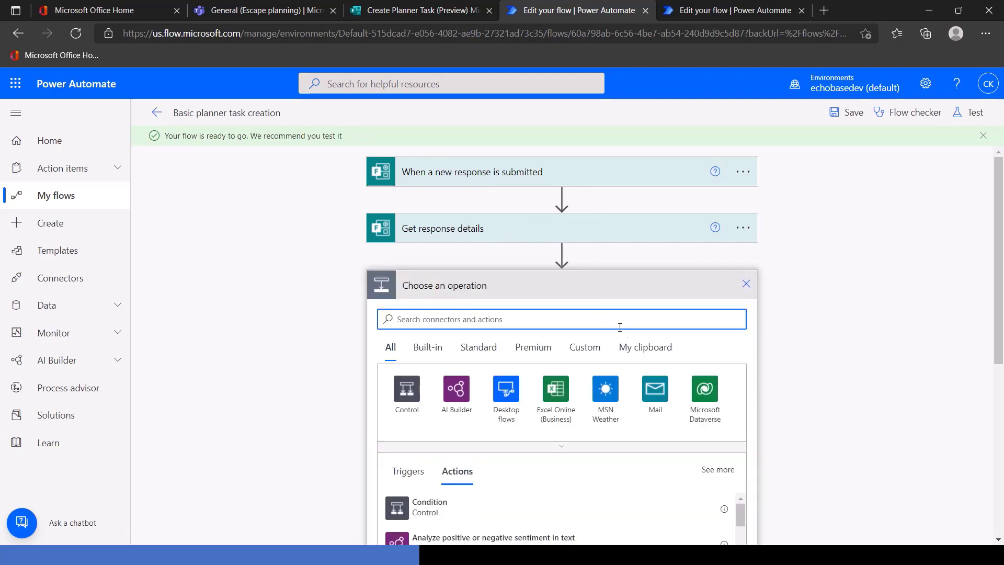
{"action": "left_click", "coordinate": [646, 347]}
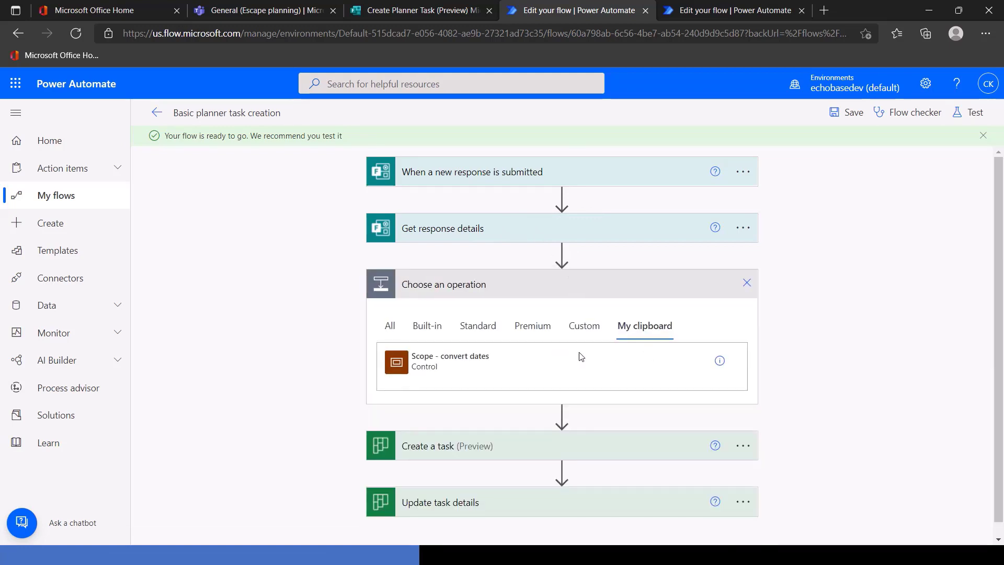
{"action": "left_click", "coordinate": [402, 363]}
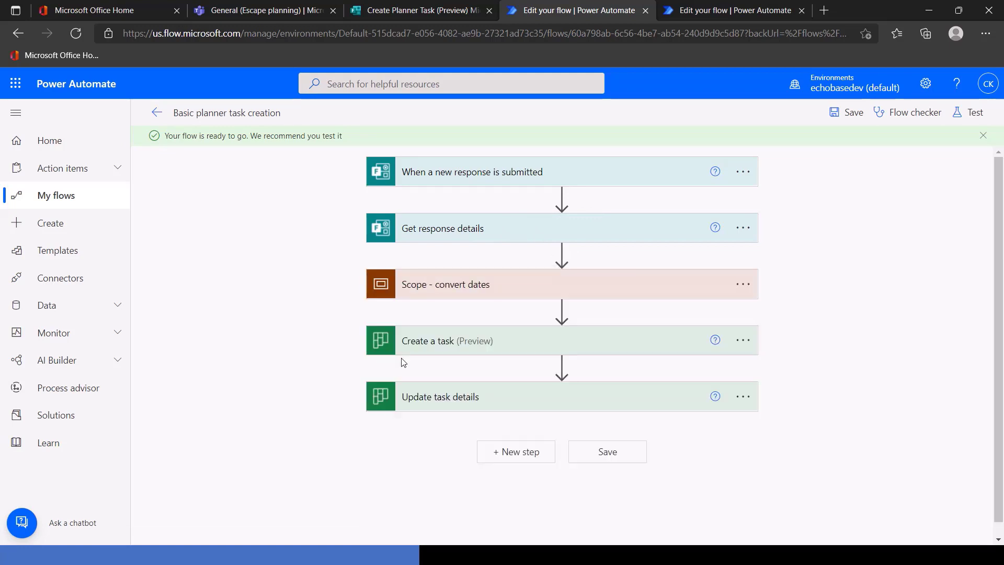
{"action": "left_click", "coordinate": [520, 287]}
{"action": "left_click", "coordinate": [497, 335]}
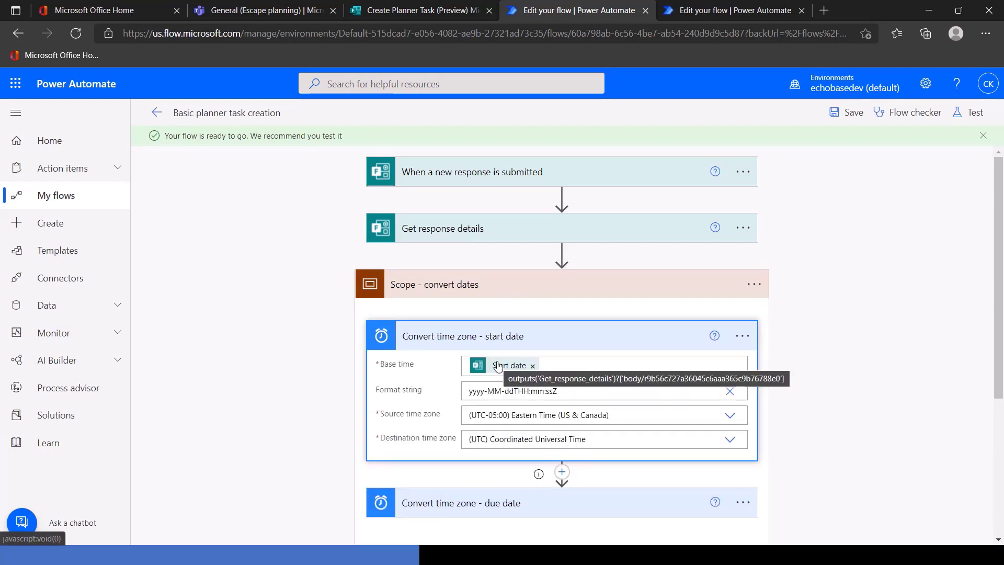
Set the start-date conversion's Base time to the form's Start date answer
{"action": "scroll", "coordinate": [501, 362], "scroll_direction": "down", "scroll_amount": 2}
{"action": "scroll", "coordinate": [505, 259], "scroll_direction": "up", "scroll_amount": 4}
{"action": "left_click", "coordinate": [534, 366]}
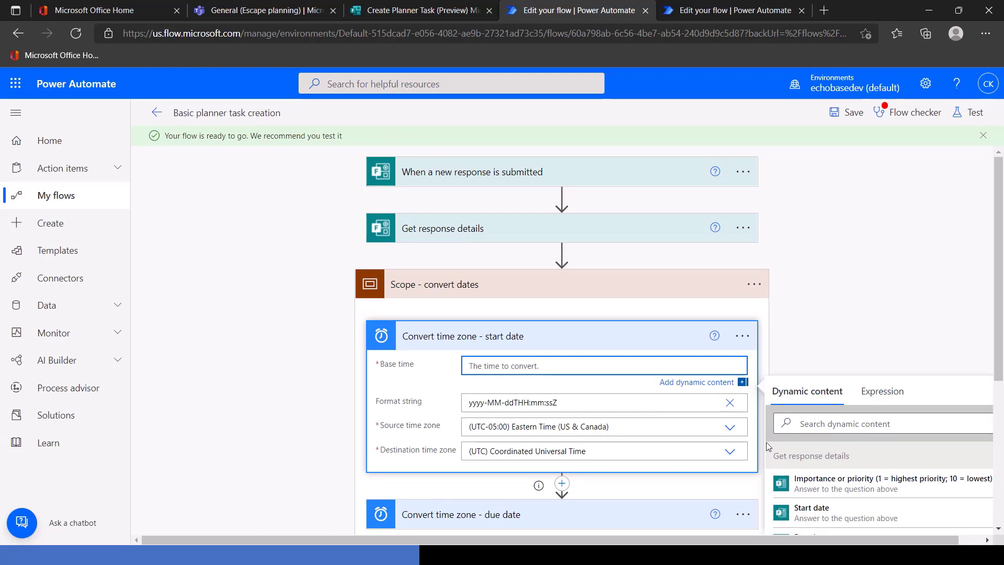
{"action": "scroll", "coordinate": [779, 464], "scroll_direction": "down", "scroll_amount": 1}
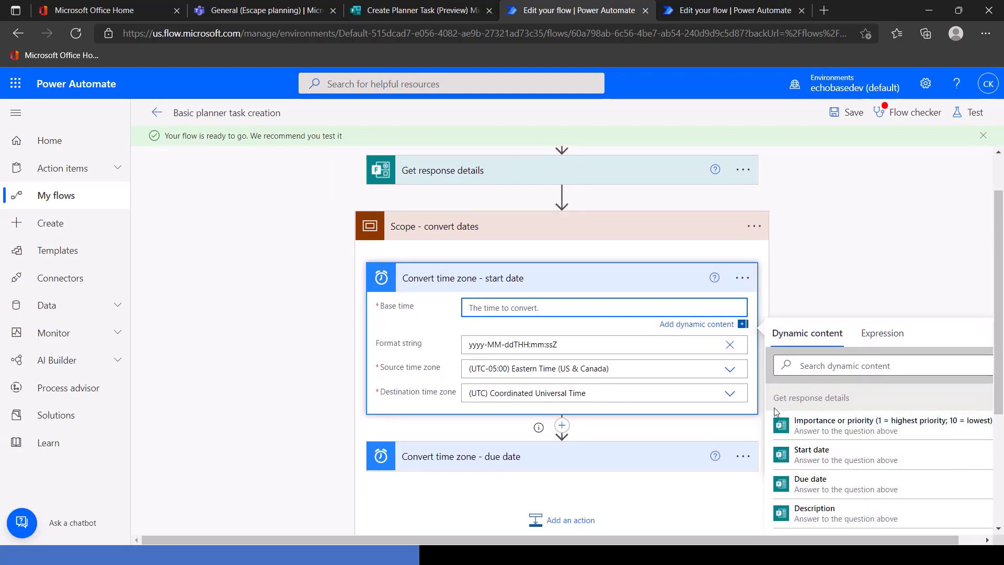
{"action": "left_click", "coordinate": [818, 455]}
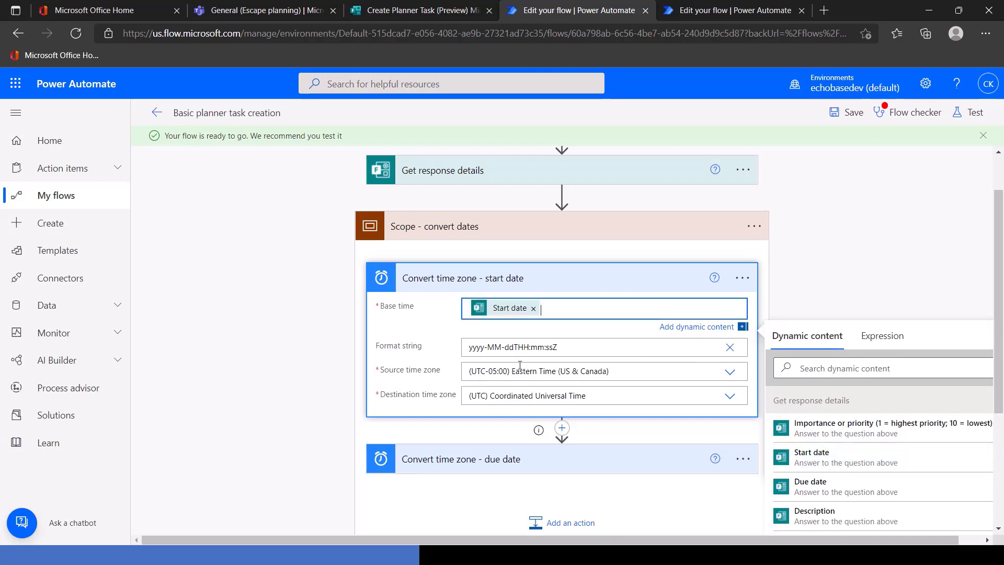
Replace the due-date conversion's Base time with the form's Due date answer
{"action": "left_click", "coordinate": [543, 454]}
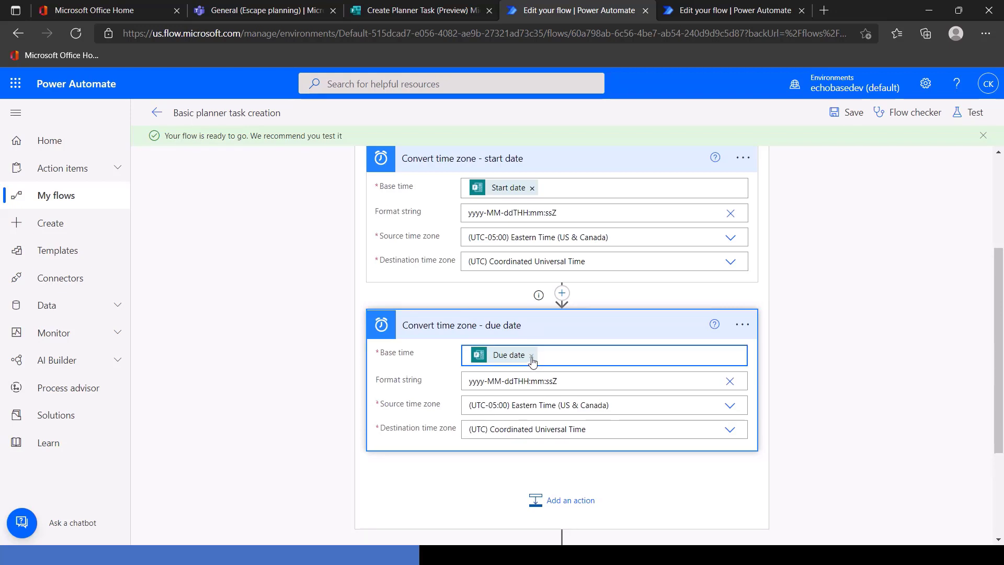
{"action": "left_click", "coordinate": [530, 354]}
{"action": "scroll", "coordinate": [949, 376], "scroll_direction": "down", "scroll_amount": 1}
{"action": "scroll", "coordinate": [949, 377], "scroll_direction": "down", "scroll_amount": 3}
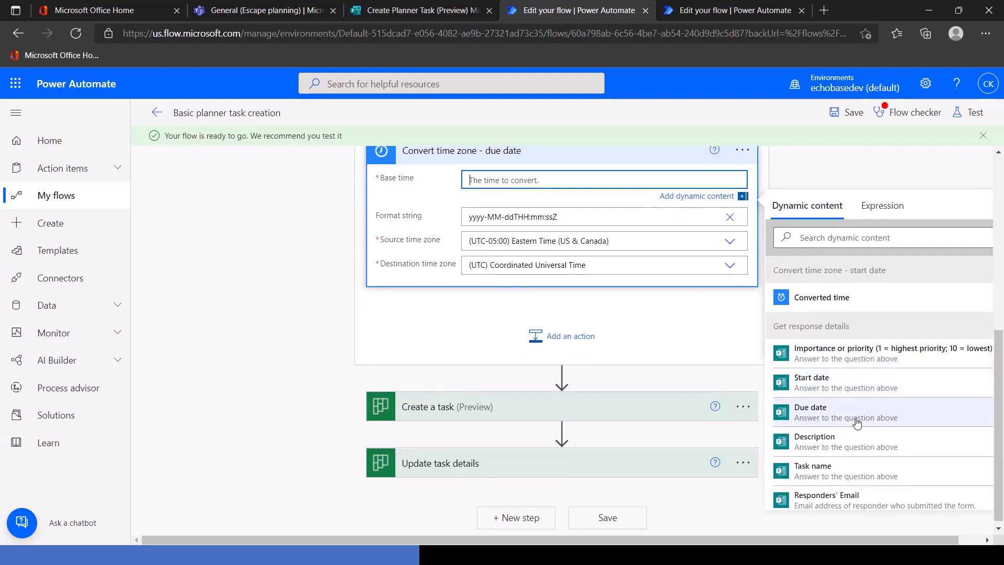
{"action": "left_click", "coordinate": [816, 421]}
{"action": "scroll", "coordinate": [630, 353], "scroll_direction": "up", "scroll_amount": 5}
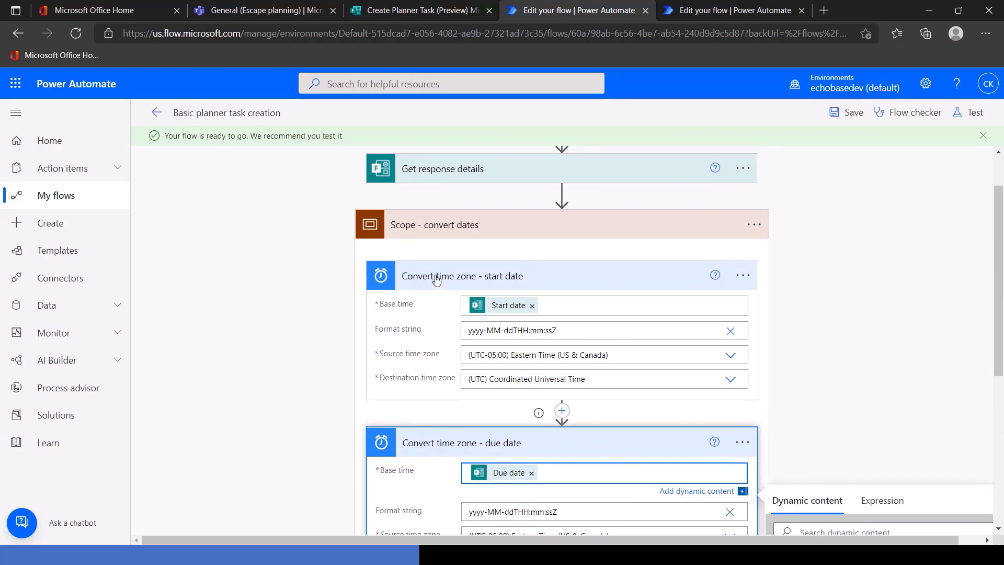
{"action": "left_click", "coordinate": [596, 276]}
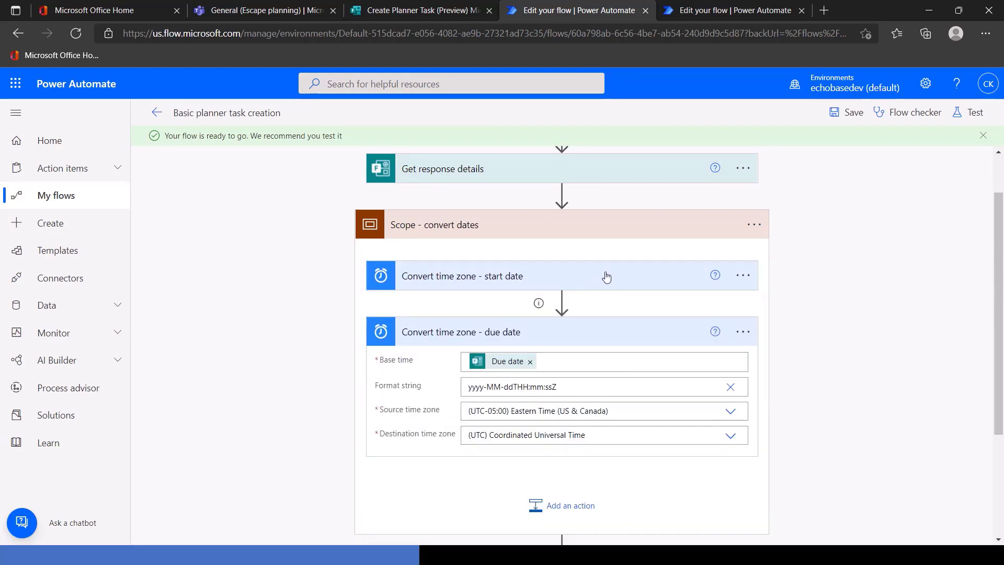
{"action": "left_click", "coordinate": [606, 276]}
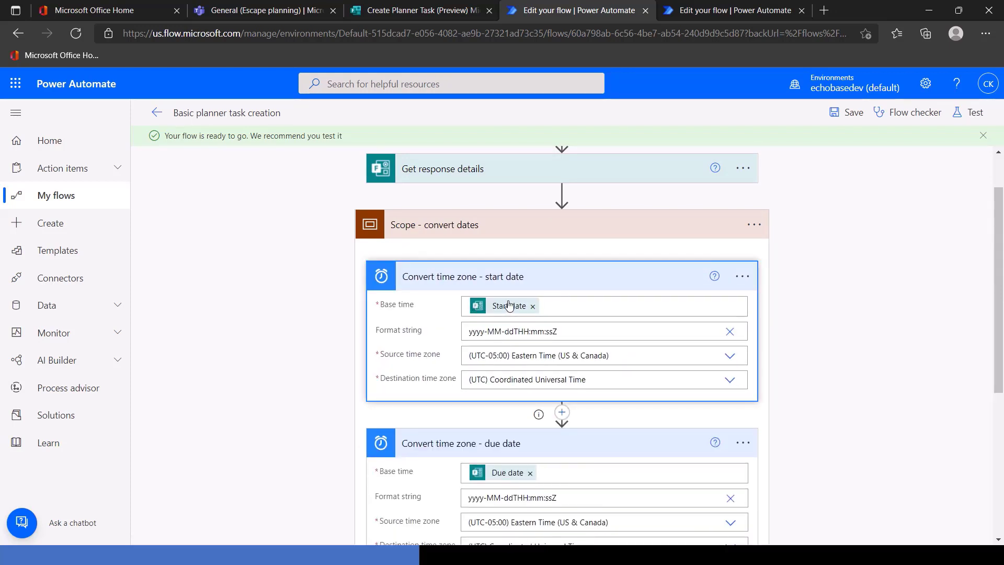
Collapse the Convert time zone - start date and Convert time zone - due date cards
{"action": "mouse_move", "coordinate": [499, 306]}
{"action": "left_click", "coordinate": [564, 273]}
{"action": "left_click", "coordinate": [587, 341]}
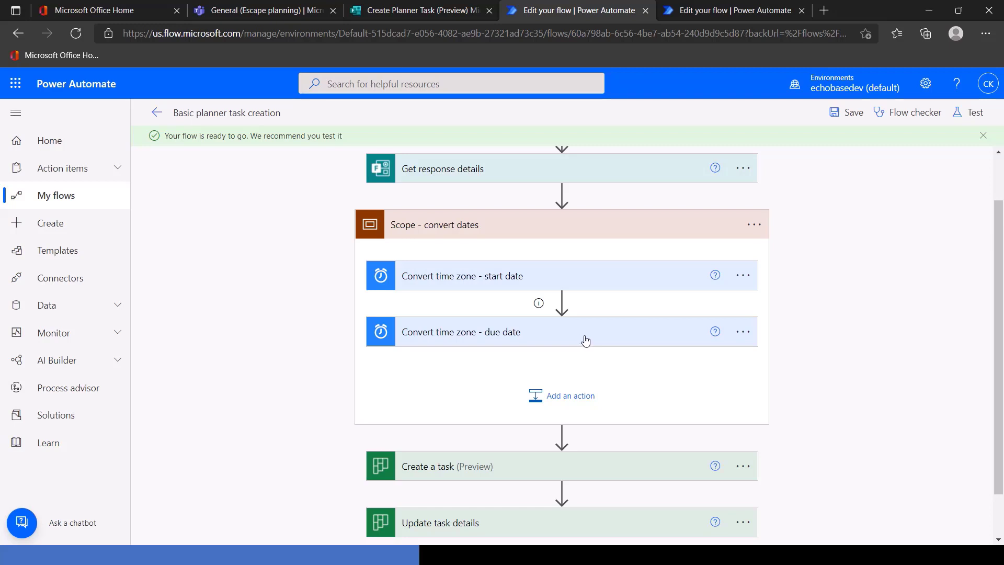
In Create a task, set Start Date Time to the start-date conversion's Converted time
{"action": "scroll", "coordinate": [588, 338], "scroll_direction": "down", "scroll_amount": 1}
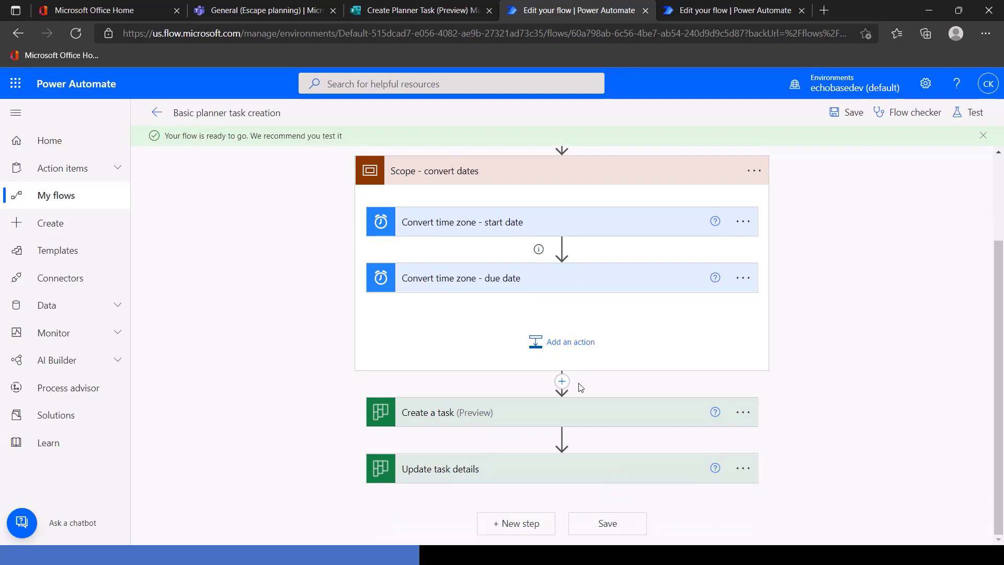
{"action": "left_click", "coordinate": [598, 406]}
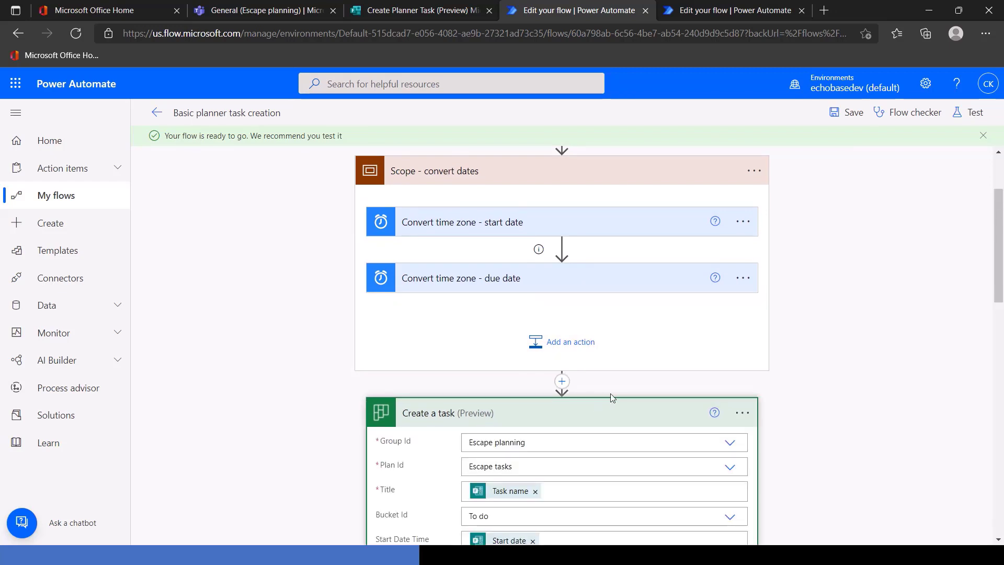
{"action": "scroll", "coordinate": [613, 399], "scroll_direction": "down", "scroll_amount": 2}
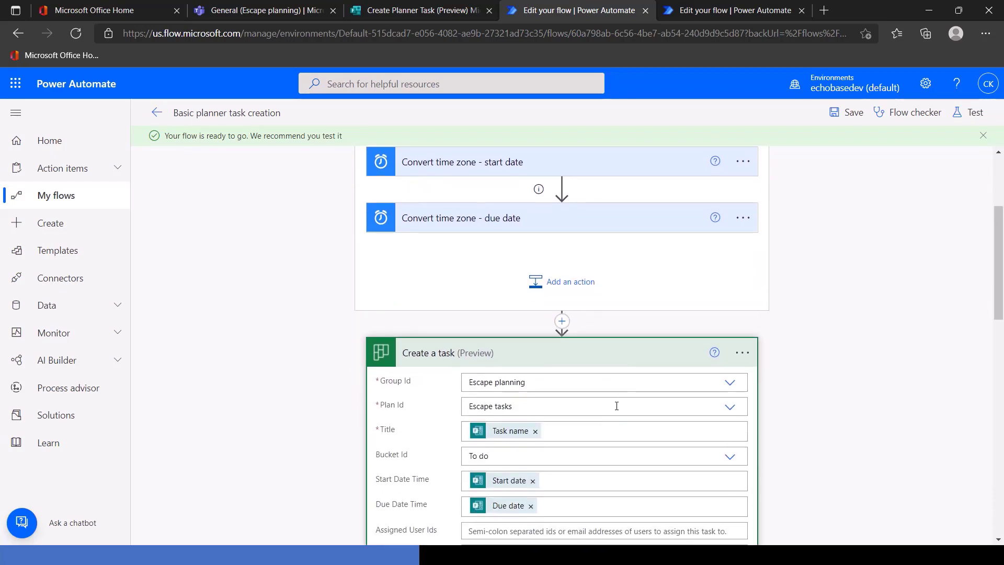
{"action": "left_click", "coordinate": [532, 421]}
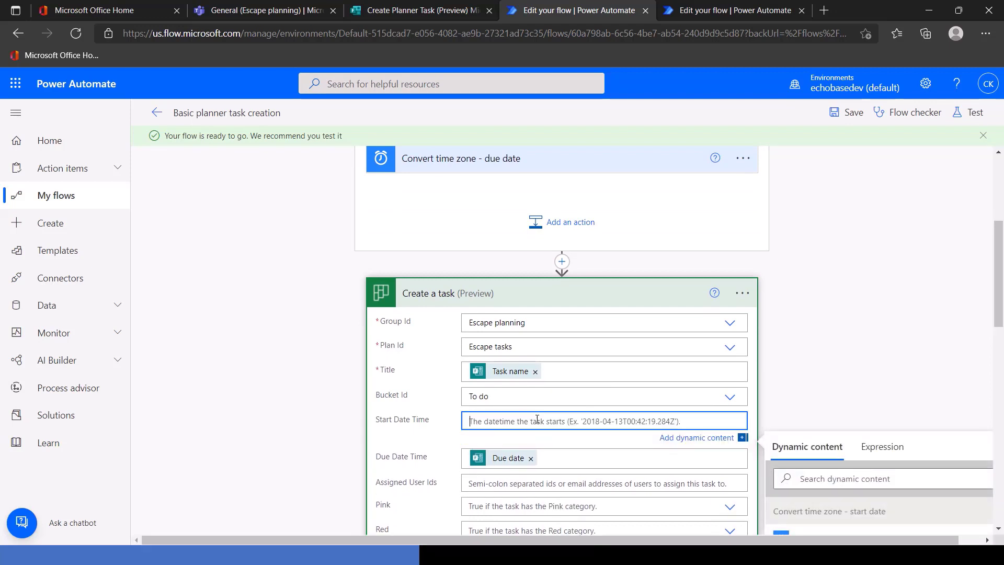
{"action": "scroll", "coordinate": [543, 421], "scroll_direction": "down", "scroll_amount": 2}
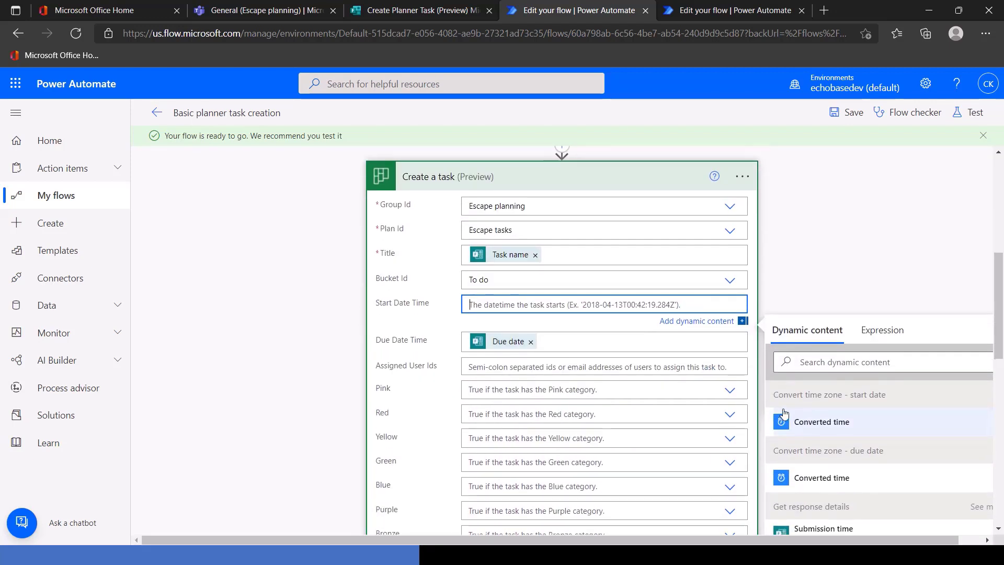
{"action": "left_click", "coordinate": [806, 428]}
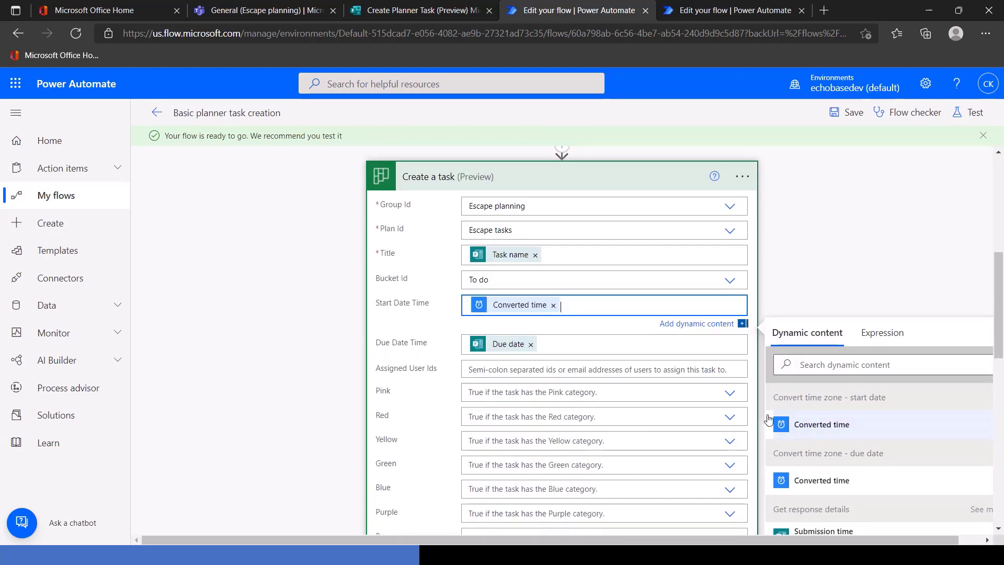
Set Due Date Time to the due-date Converted time and save the flow
{"action": "left_click", "coordinate": [532, 342]}
{"action": "scroll", "coordinate": [804, 479], "scroll_direction": "down", "scroll_amount": 1}
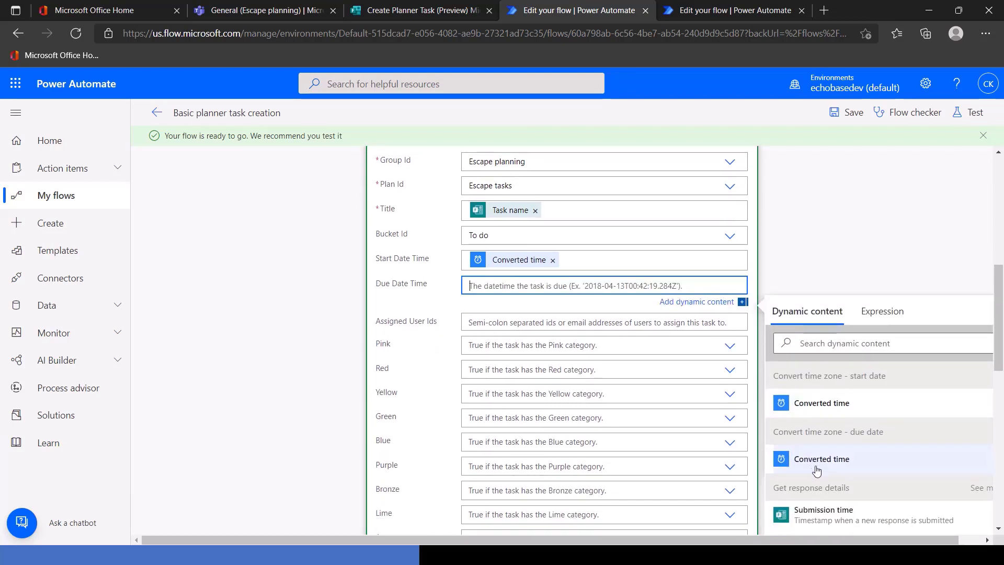
{"action": "left_click", "coordinate": [817, 464]}
{"action": "left_click", "coordinate": [843, 113]}
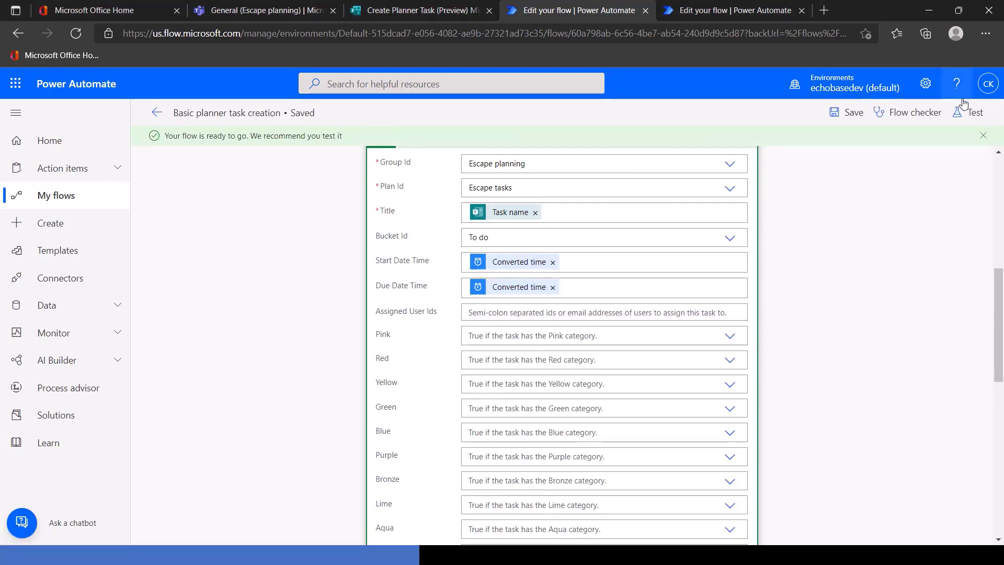
Retest the flow using the recent succeeded run as its trigger
{"action": "left_click", "coordinate": [963, 116]}
{"action": "left_click", "coordinate": [799, 192]}
{"action": "left_click", "coordinate": [802, 240]}
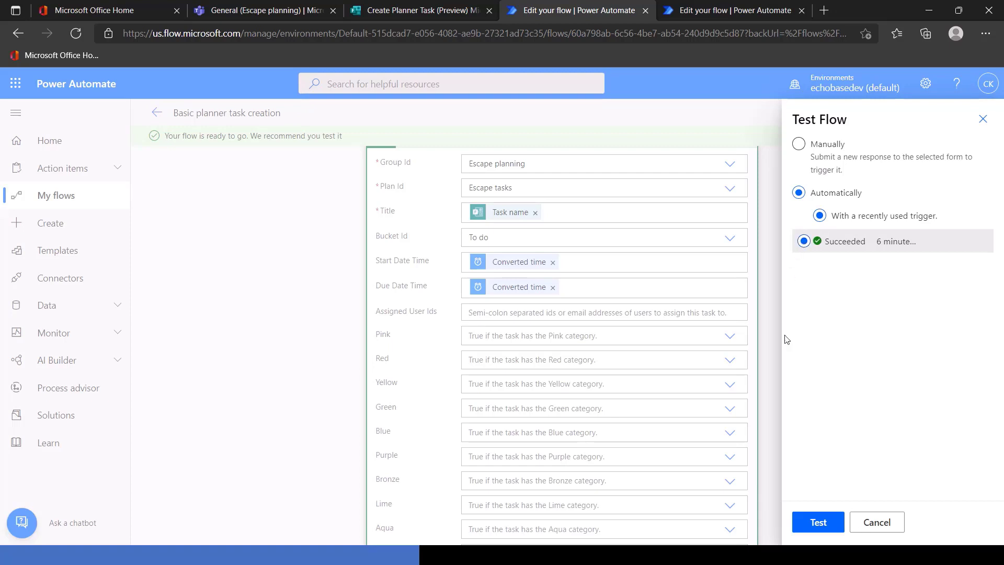
{"action": "left_click", "coordinate": [817, 522]}
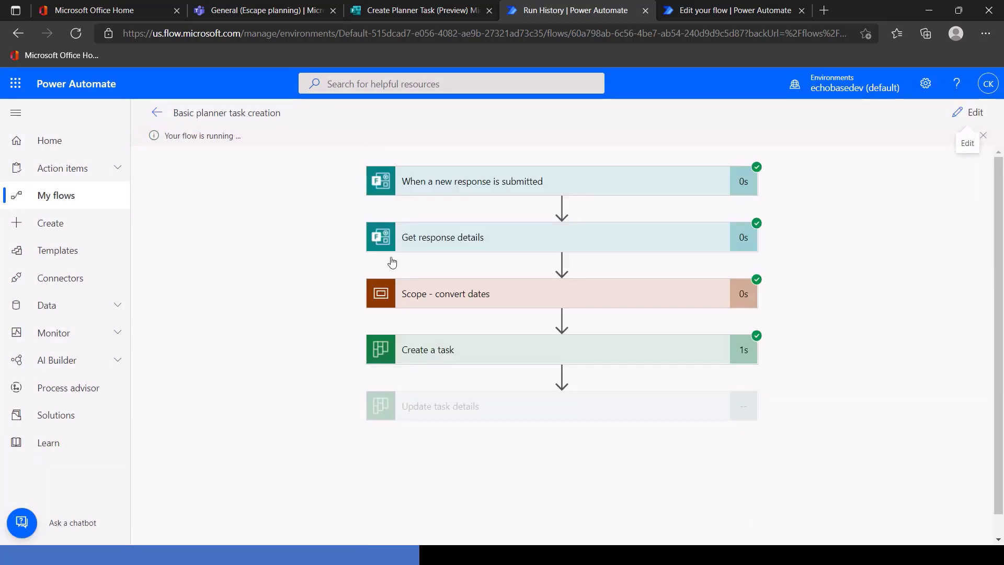
Check the converted start date output inside the run's Scope, then return to the Escape planning channel
{"action": "left_click", "coordinate": [627, 297]}
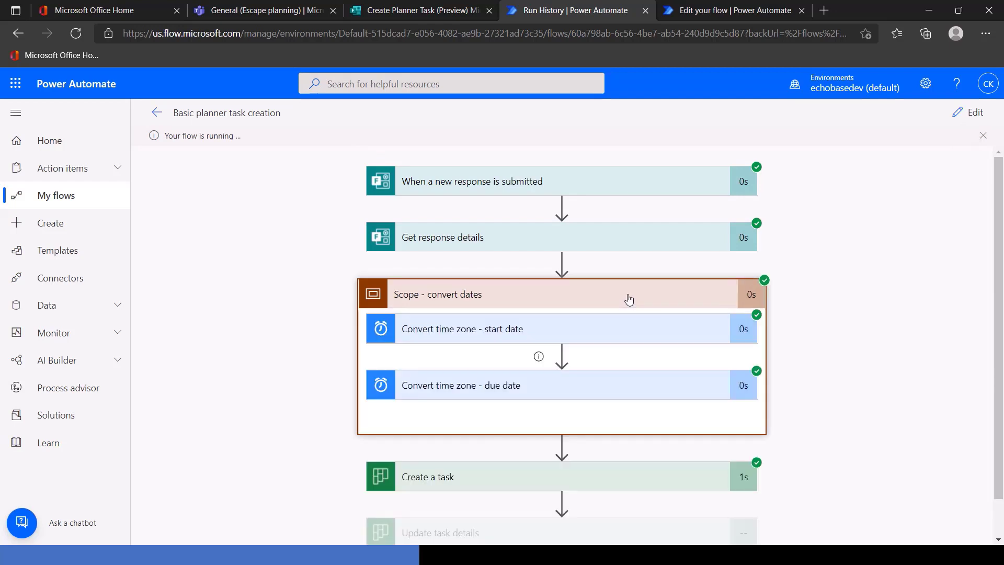
{"action": "left_click", "coordinate": [546, 330]}
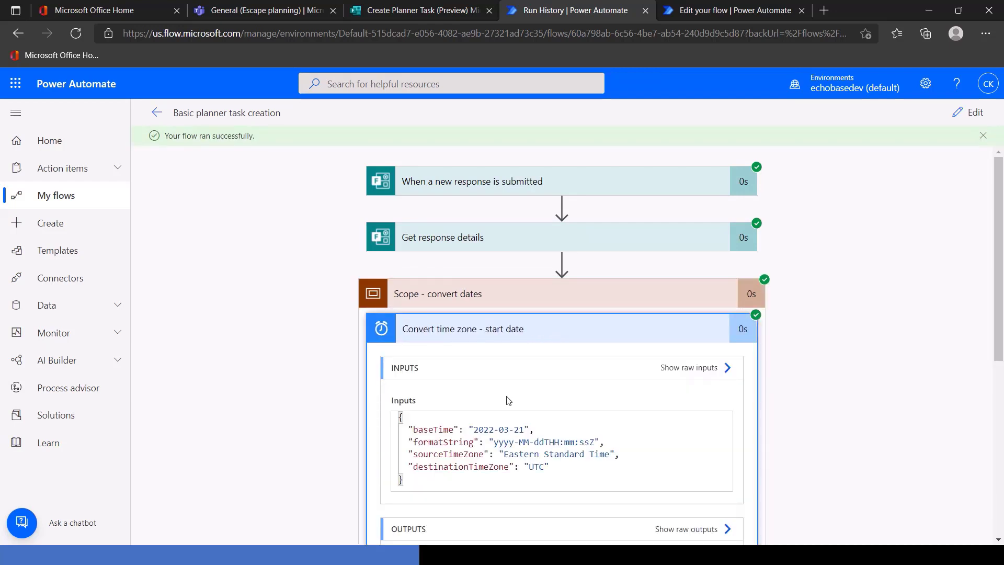
{"action": "scroll", "coordinate": [487, 376], "scroll_direction": "down", "scroll_amount": 1}
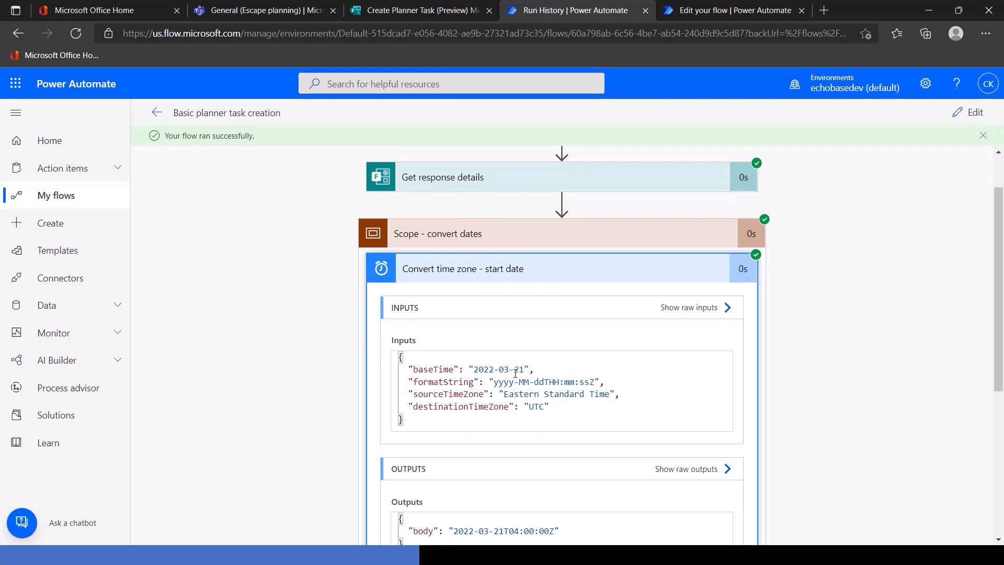
{"action": "scroll", "coordinate": [518, 472], "scroll_direction": "down", "scroll_amount": 1}
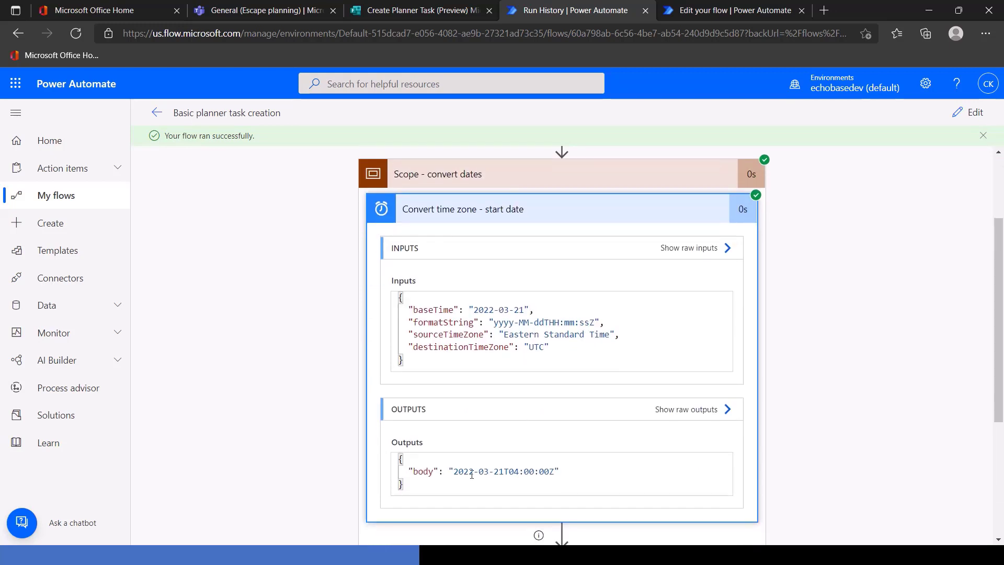
{"action": "left_click", "coordinate": [158, 114]}
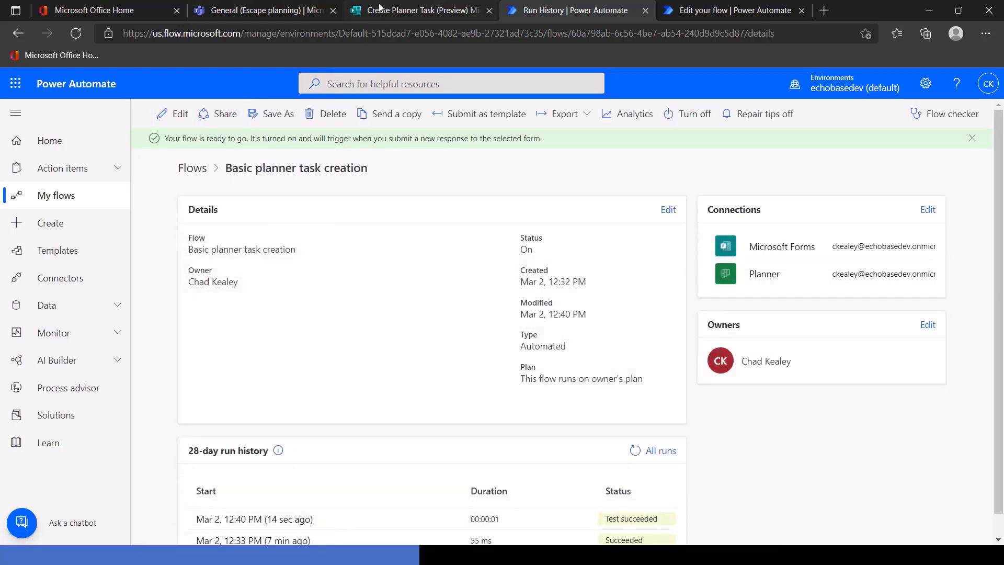
{"action": "left_click", "coordinate": [271, 11]}
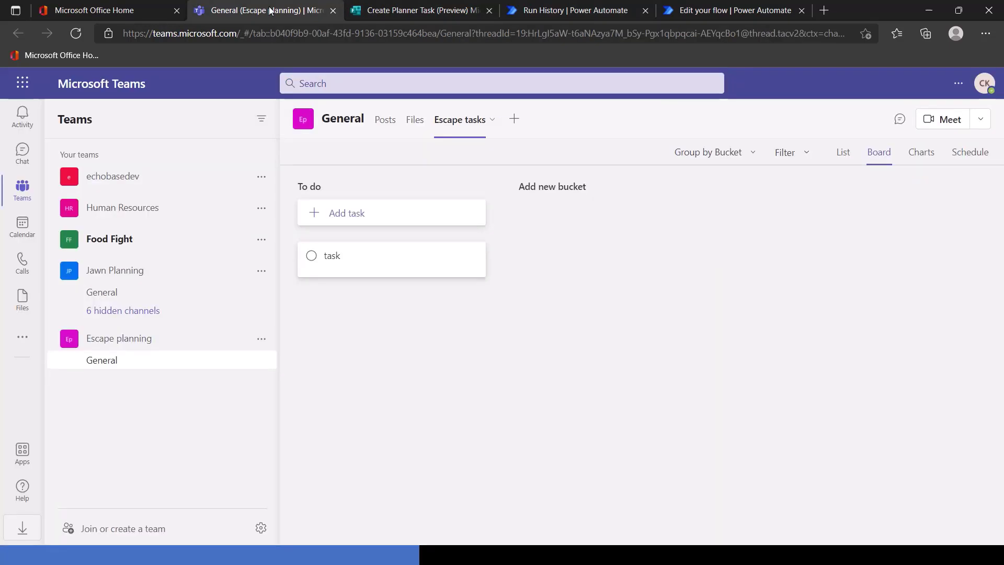
Refresh the Escape tasks board and review 'plan for tunnel dig under barracks': start 03/21/2022, due 04/01/2022, Urgent
{"action": "left_click", "coordinate": [76, 34]}
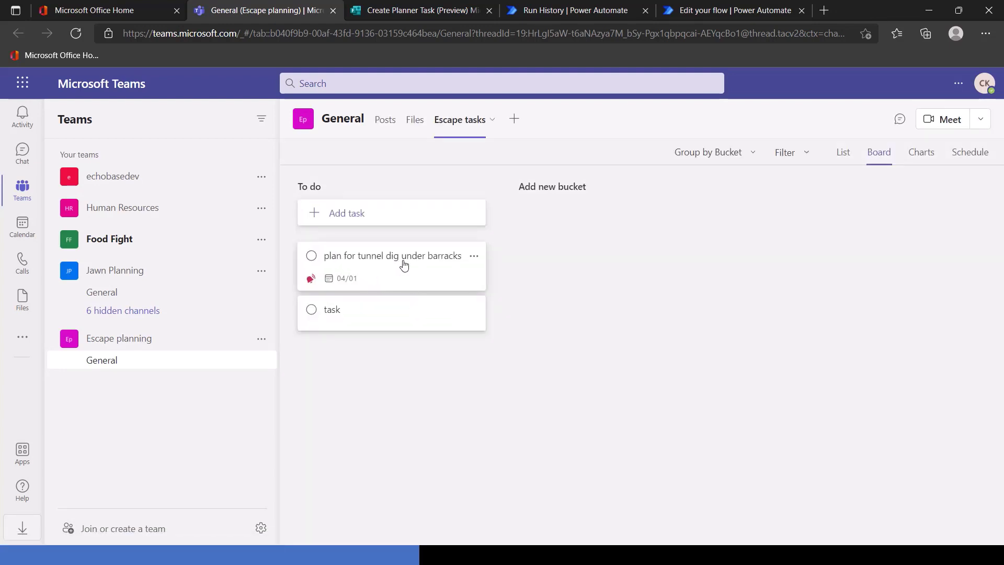
{"action": "mouse_move", "coordinate": [346, 284]}
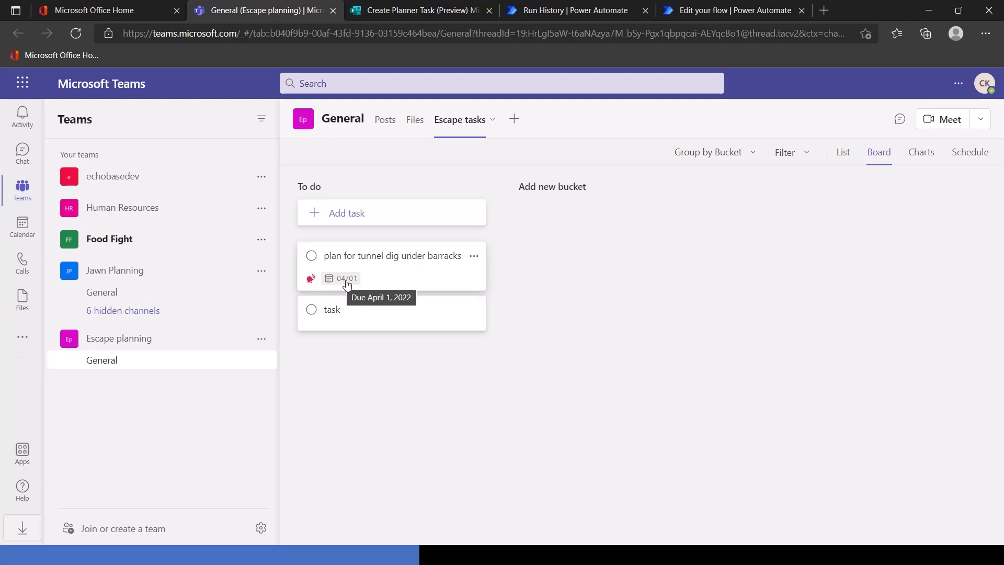
{"action": "left_click", "coordinate": [381, 272]}
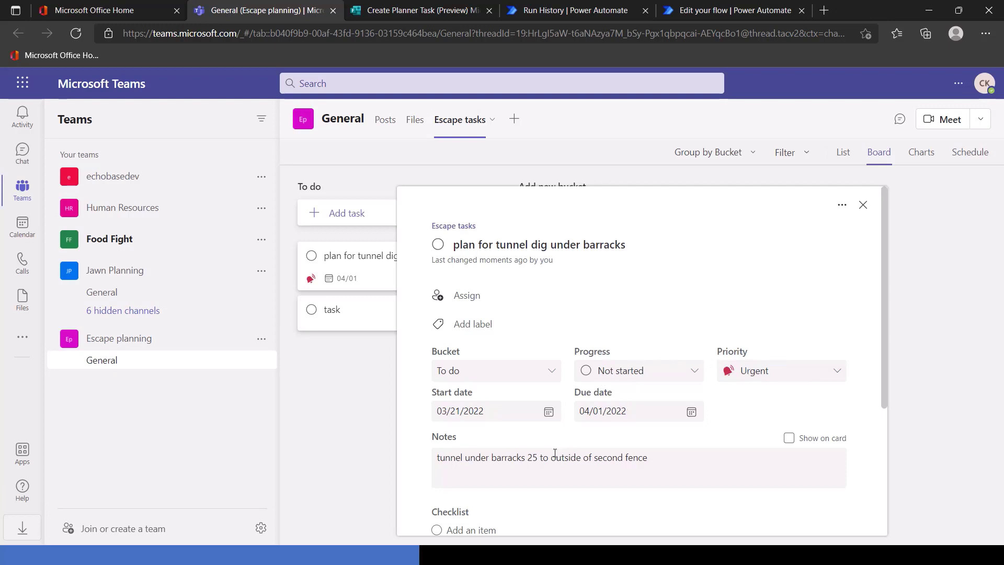
{"action": "left_click", "coordinate": [438, 458]}
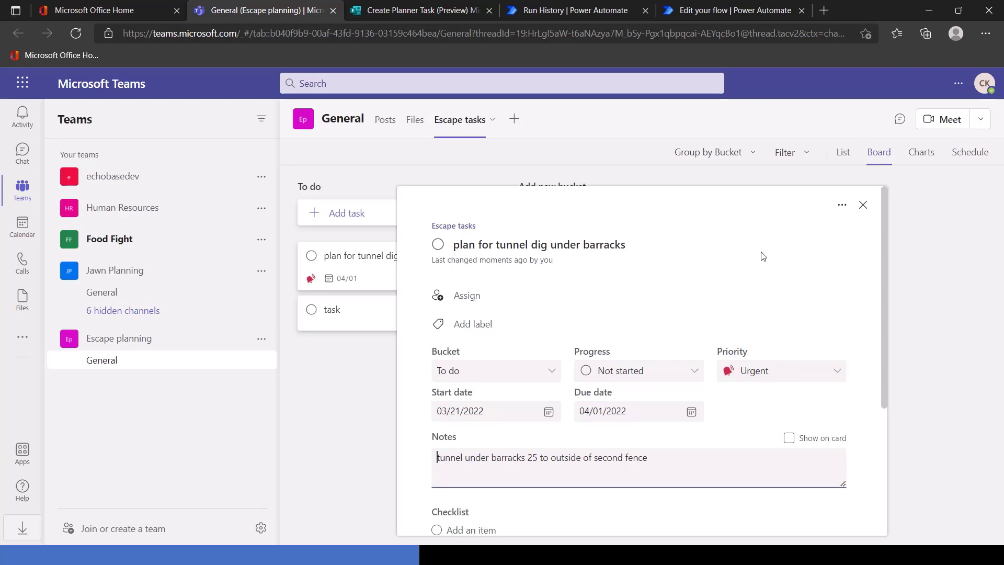
{"action": "left_click", "coordinate": [863, 205]}
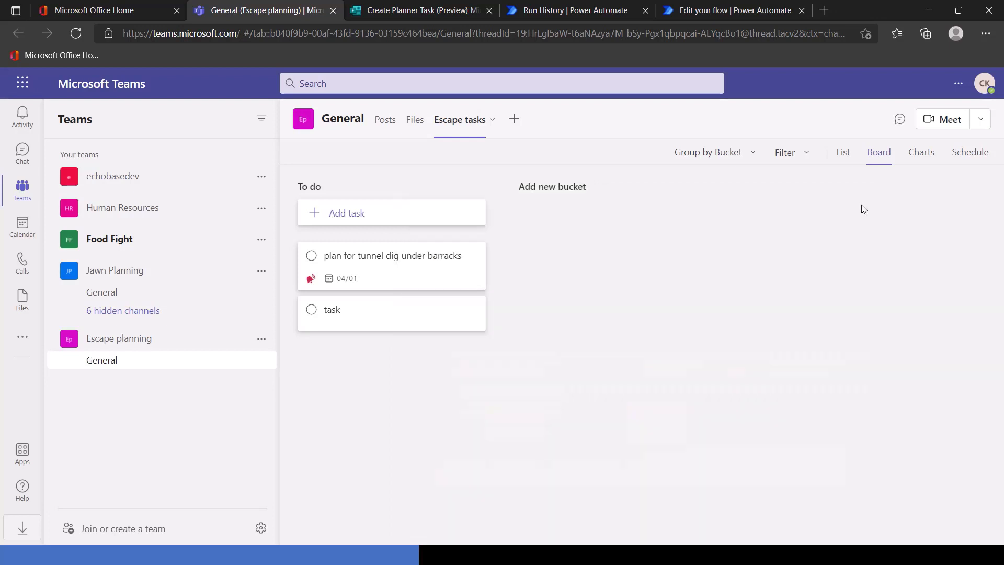